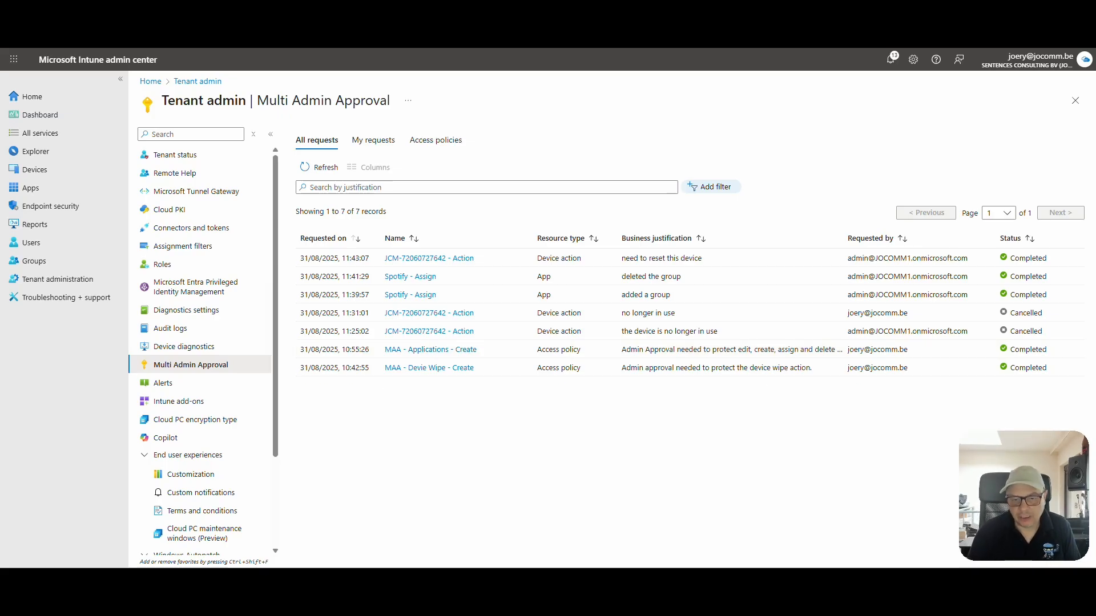
Step: Switch to the approving admin's Intune window and review the completed "MAA - Applications - Create" and "MAA - Devie Wipe - Create" requests
{"action": "mouse_move", "coordinate": [159, 579]}
{"action": "left_click", "coordinate": [221, 532]}
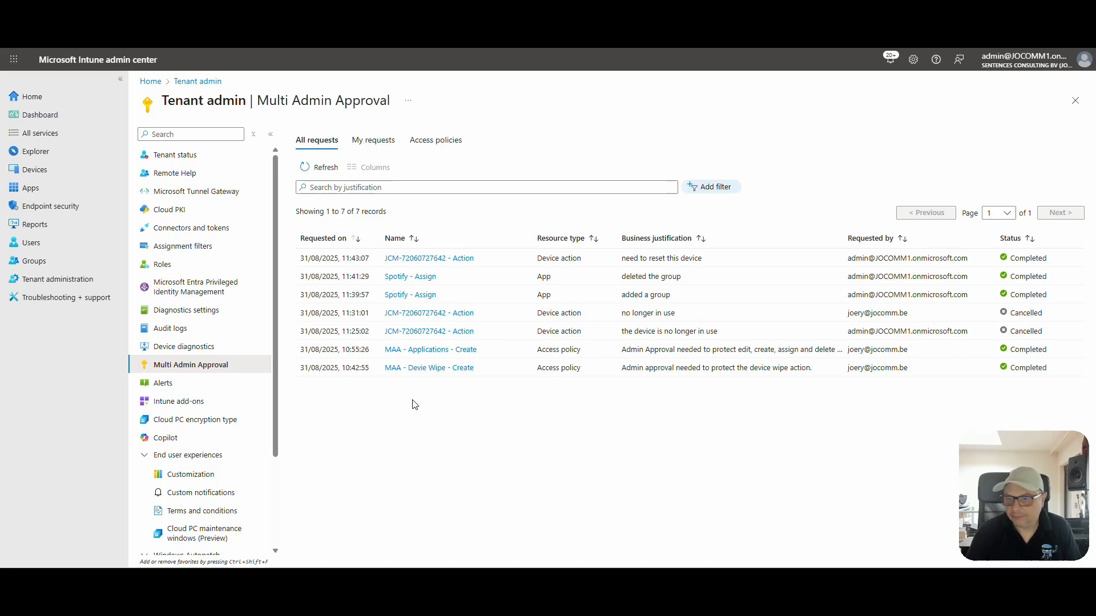
{"action": "left_click", "coordinate": [416, 351]}
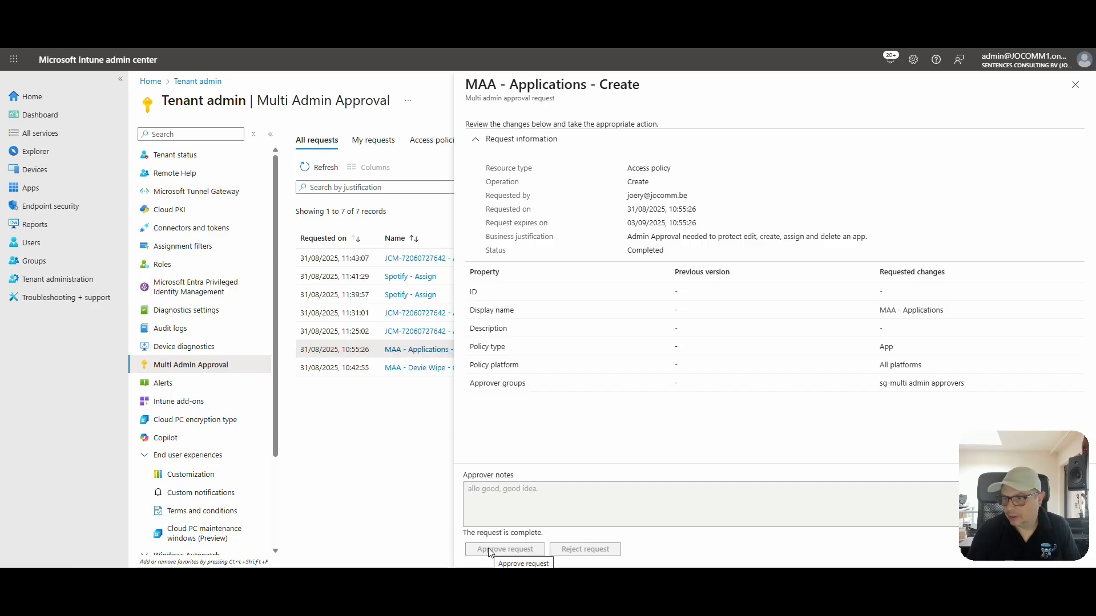
{"action": "left_click", "coordinate": [1075, 85]}
{"action": "left_click", "coordinate": [417, 369]}
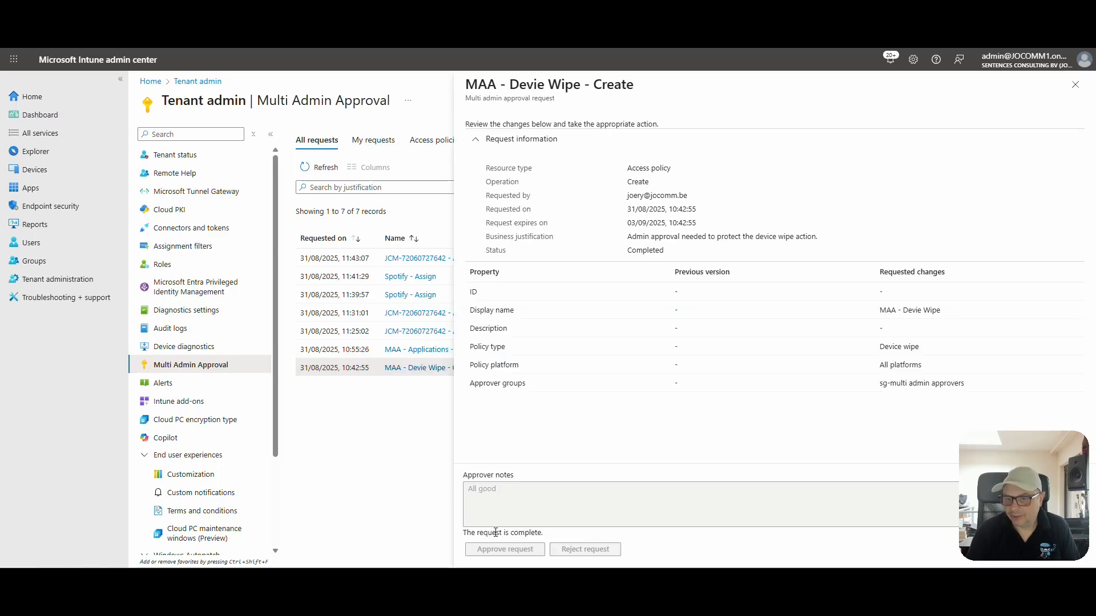
{"action": "left_click", "coordinate": [1075, 85]}
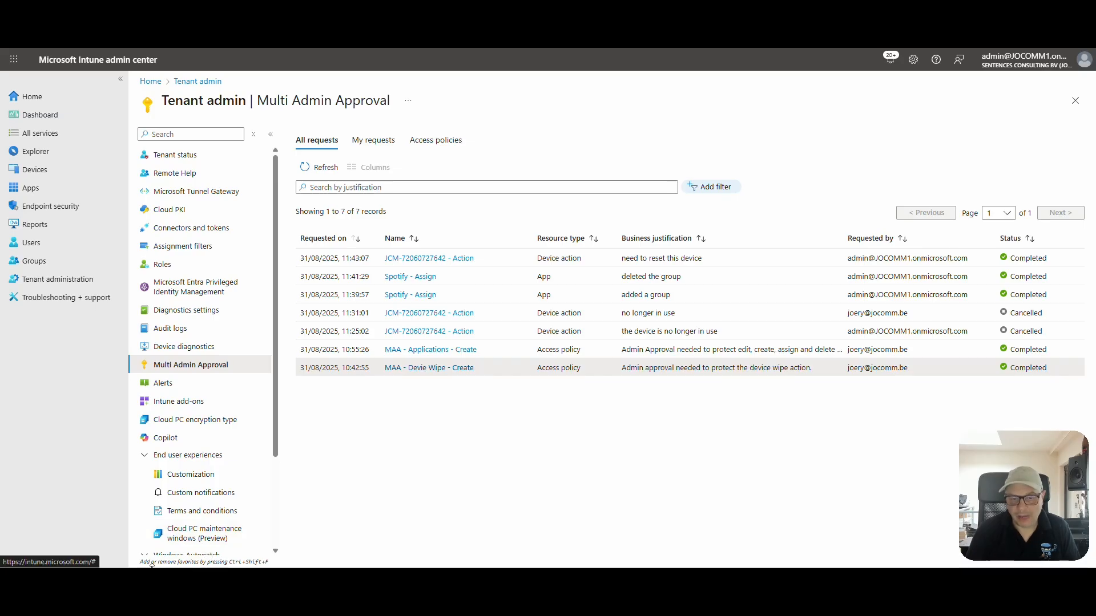
Step: Return to the requesting admin's Intune window and review the applications and device wipe access policy requests from that account
{"action": "mouse_move", "coordinate": [158, 580]}
{"action": "left_click", "coordinate": [94, 517]}
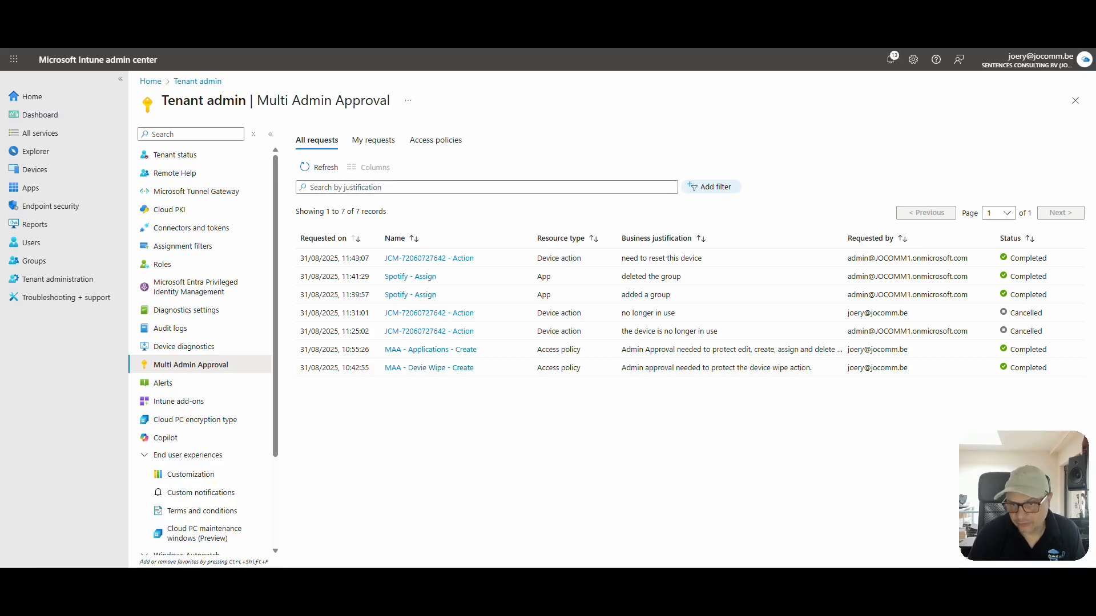
{"action": "left_click", "coordinate": [411, 359]}
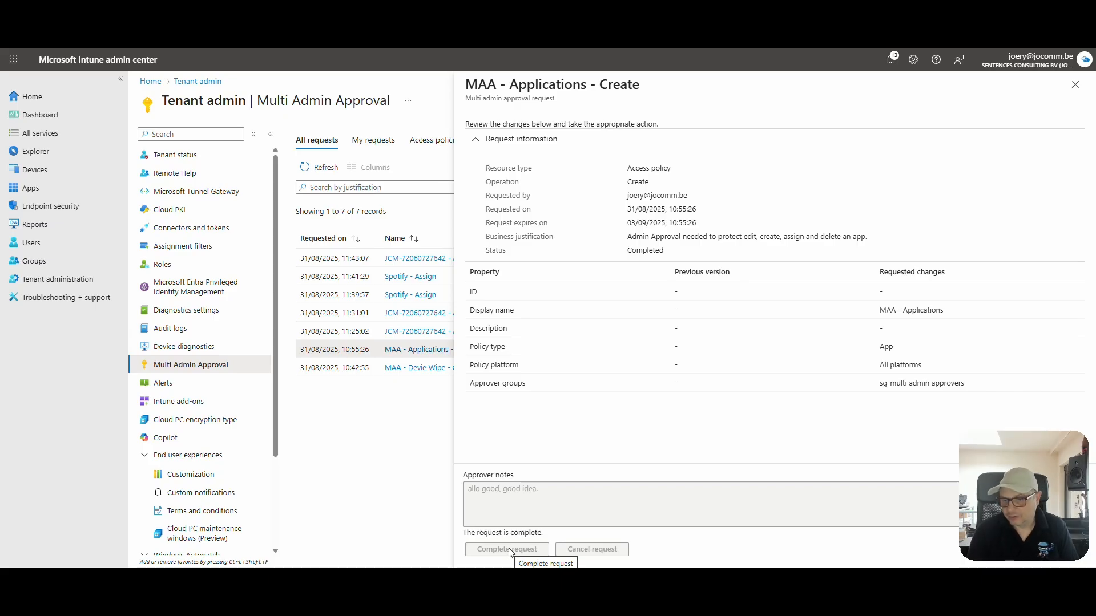
{"action": "left_click", "coordinate": [1075, 85]}
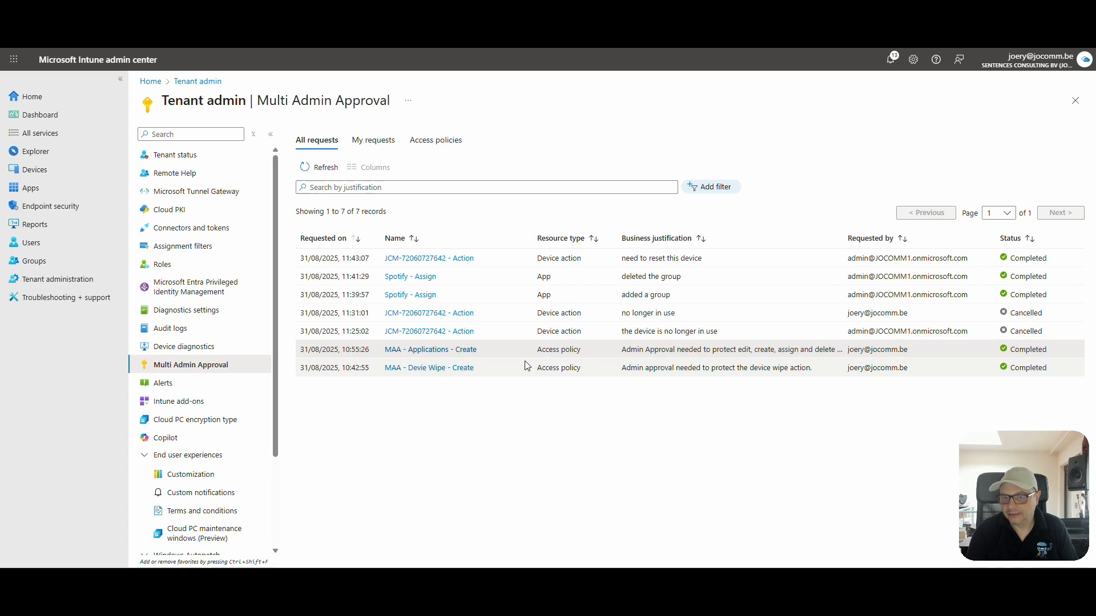
{"action": "left_click", "coordinate": [420, 368]}
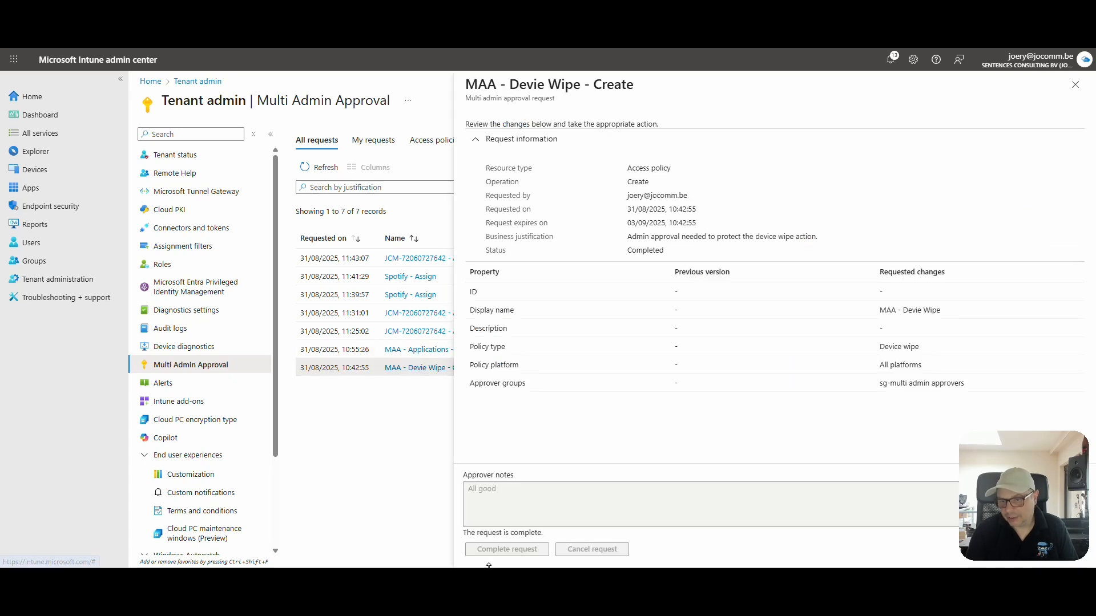
{"action": "left_click", "coordinate": [1075, 85]}
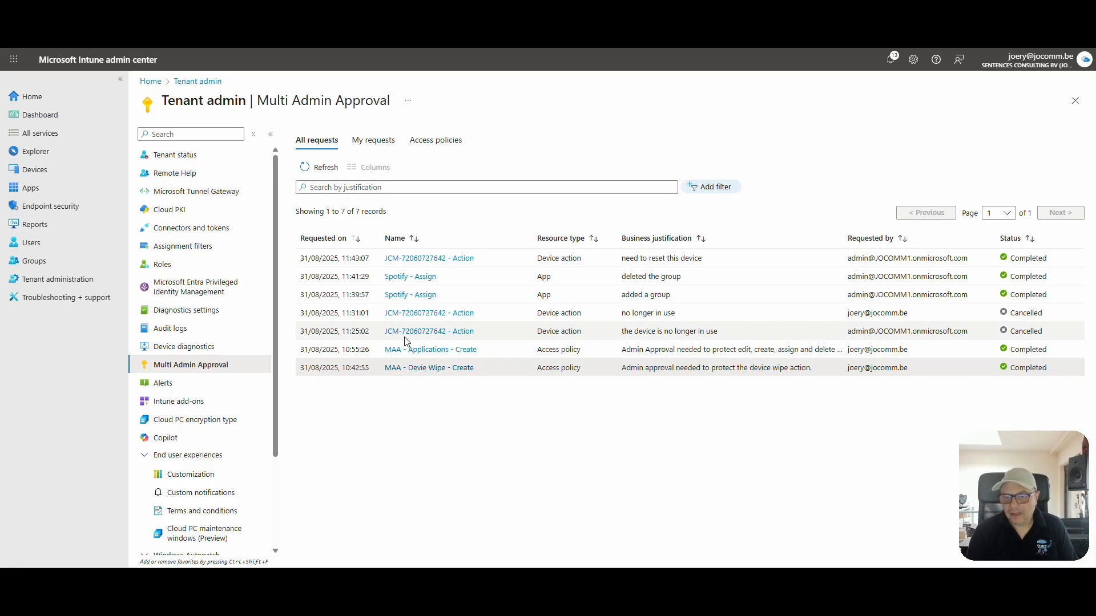
{"action": "left_click", "coordinate": [357, 350]}
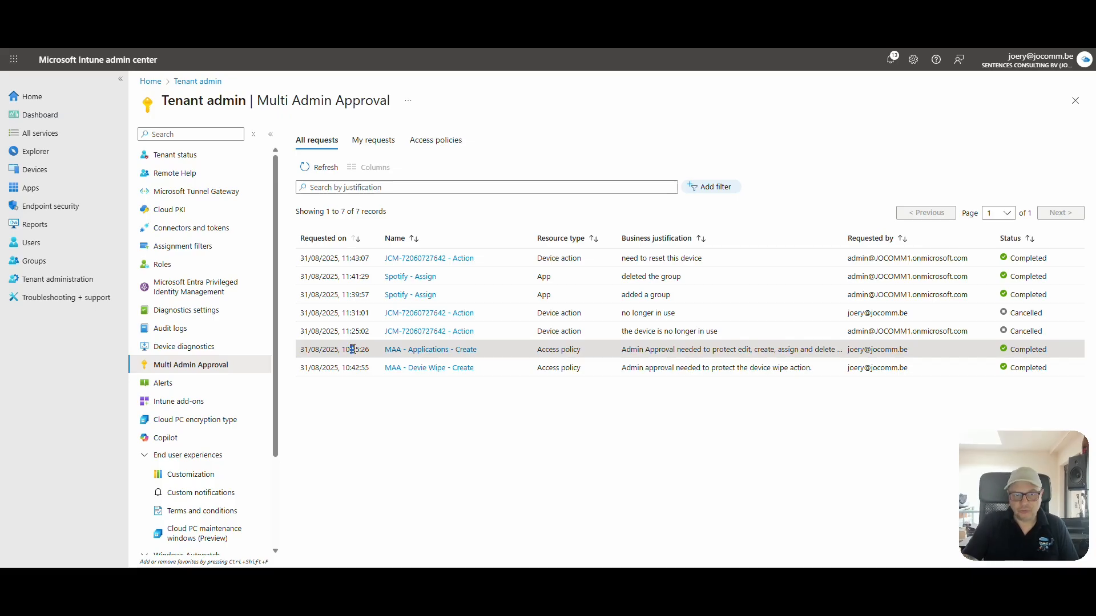
Step: Open the properties of VLC media player from the list of Windows apps
{"action": "left_click", "coordinate": [45, 194]}
{"action": "left_click", "coordinate": [191, 228]}
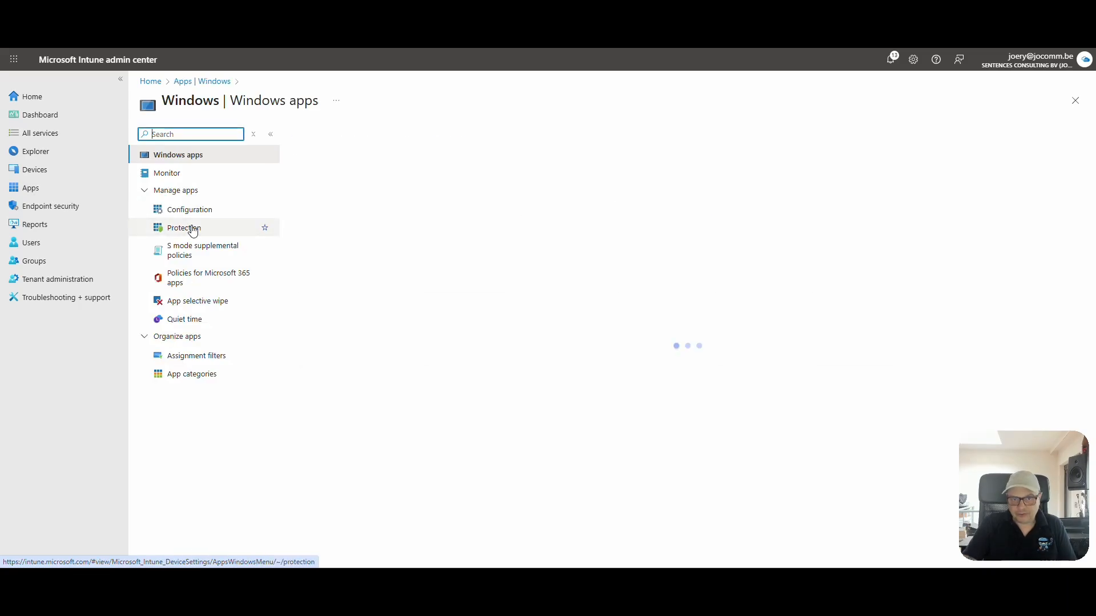
{"action": "scroll", "coordinate": [502, 307], "scroll_direction": "down", "scroll_amount": 4}
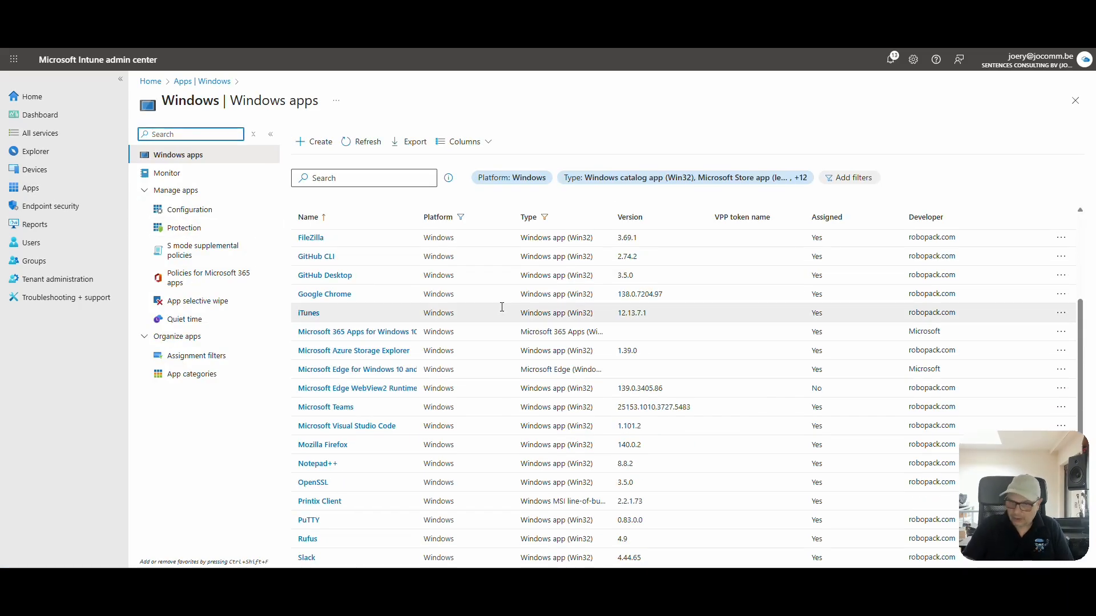
{"action": "scroll", "coordinate": [501, 306], "scroll_direction": "down", "scroll_amount": 3}
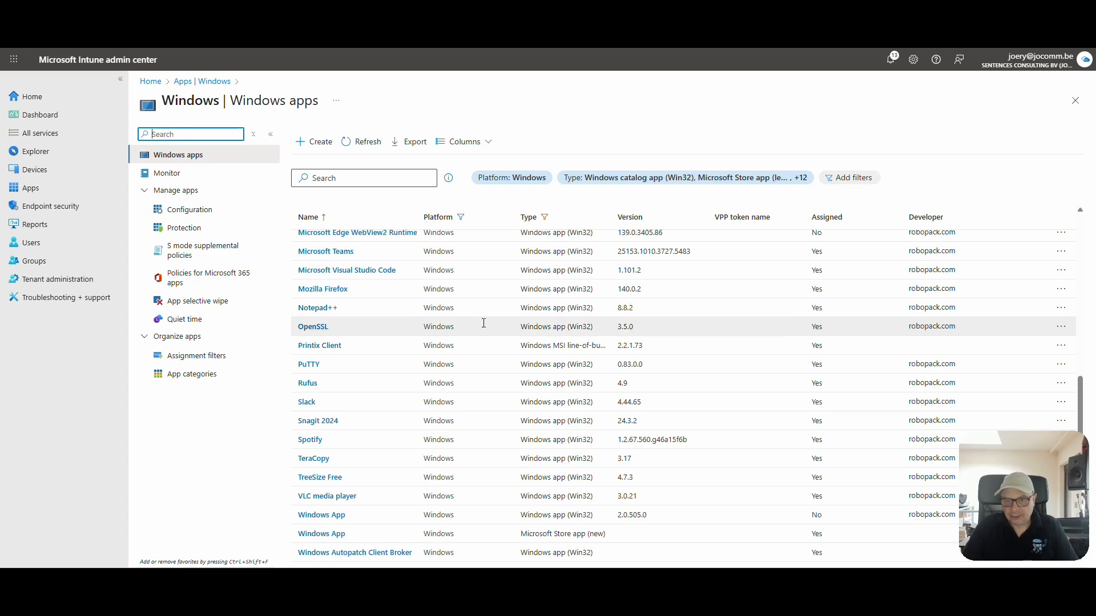
{"action": "left_click", "coordinate": [324, 498]}
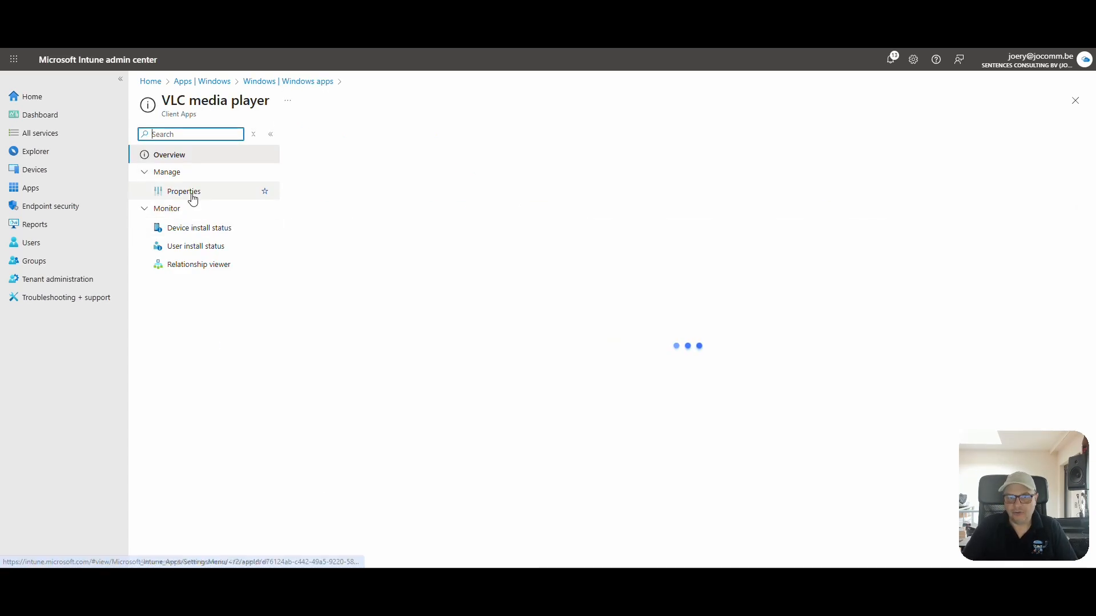
{"action": "left_click", "coordinate": [190, 195]}
Step: Edit the app's assignments and add the EPM Approval group as a required assignment
{"action": "scroll", "coordinate": [322, 360], "scroll_direction": "down", "scroll_amount": 4}
{"action": "scroll", "coordinate": [324, 361], "scroll_direction": "down", "scroll_amount": 5}
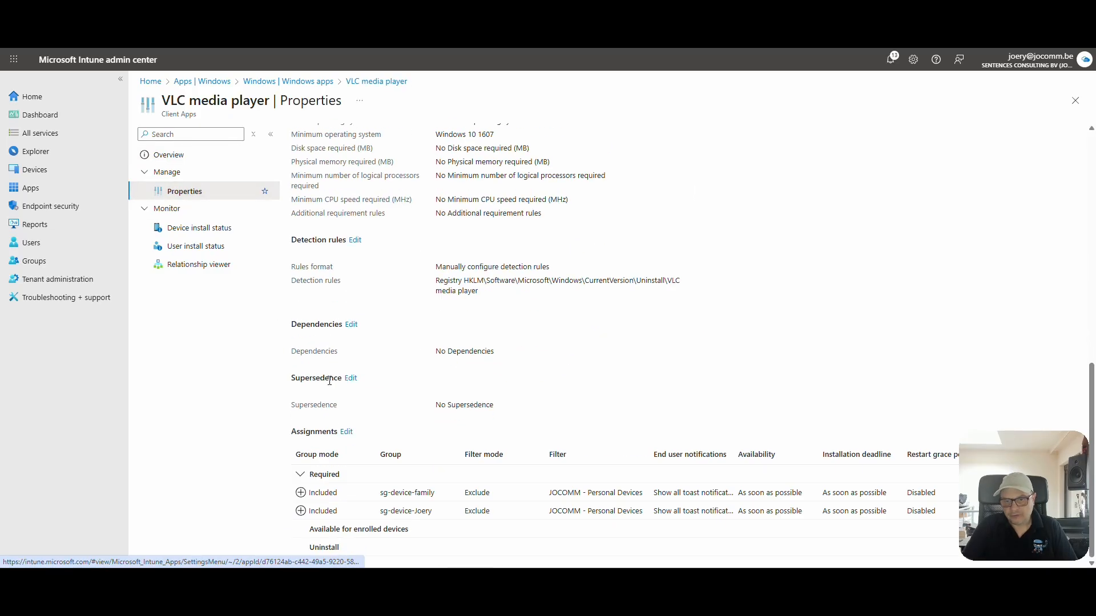
{"action": "left_click", "coordinate": [343, 426]}
{"action": "left_click", "coordinate": [189, 313]}
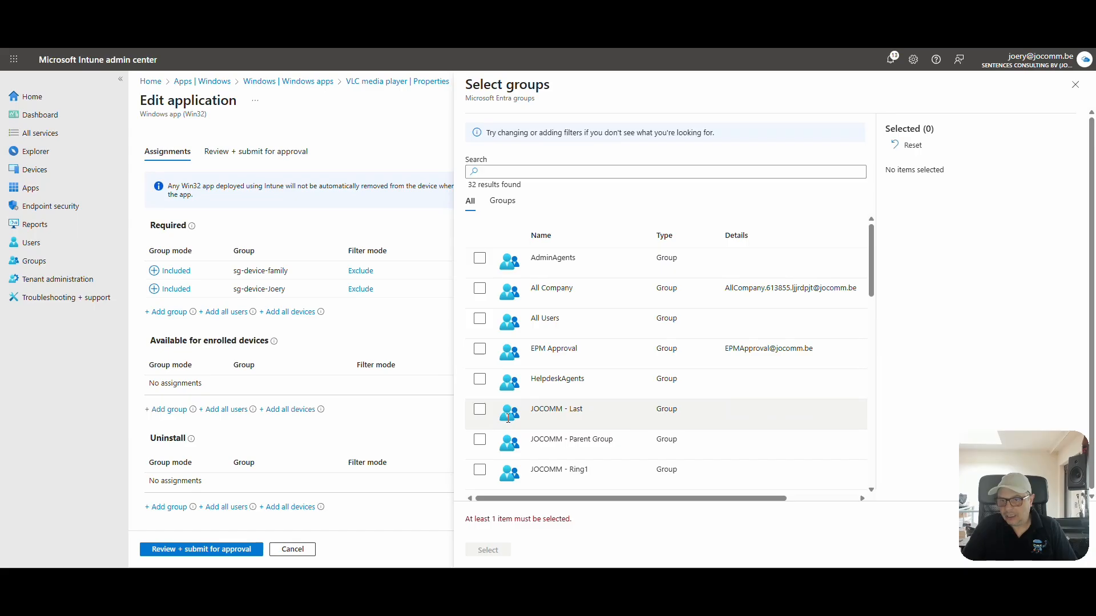
{"action": "left_click", "coordinate": [480, 348]}
{"action": "left_click", "coordinate": [489, 549]}
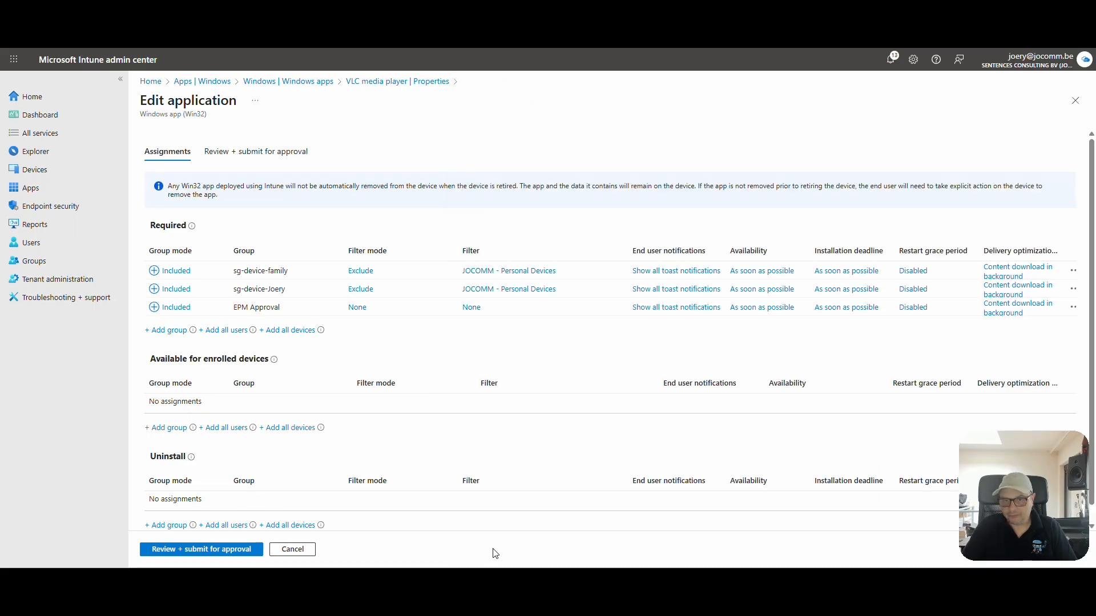
Step: Submit the VLC media player assignment change for approval with the business justification "add another group"
{"action": "left_click", "coordinate": [199, 549]}
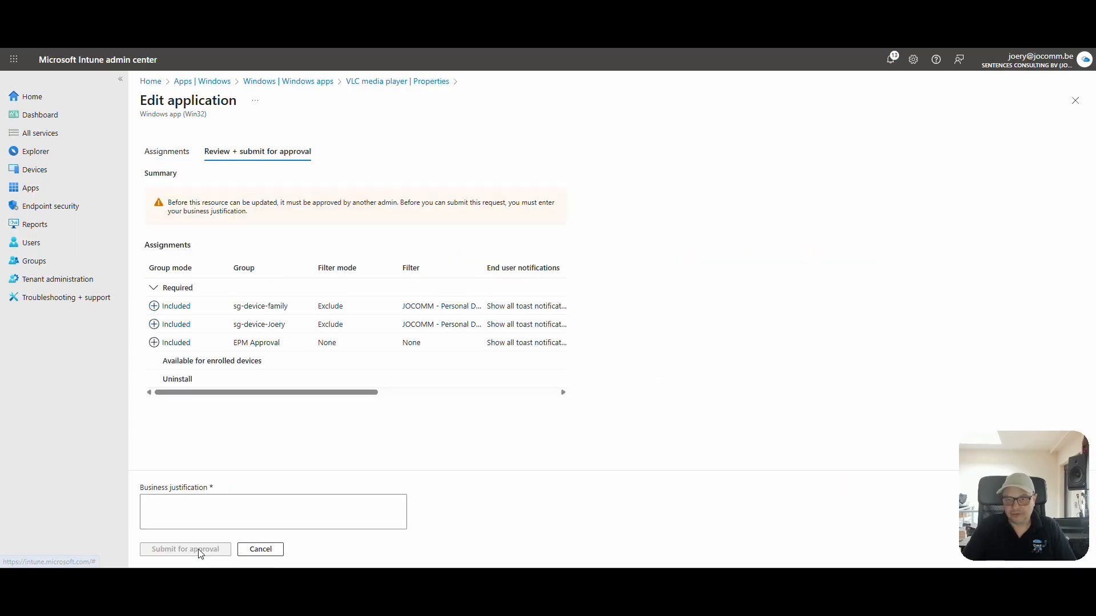
{"action": "left_click", "coordinate": [198, 508]}
{"action": "type", "text": "add ono"}
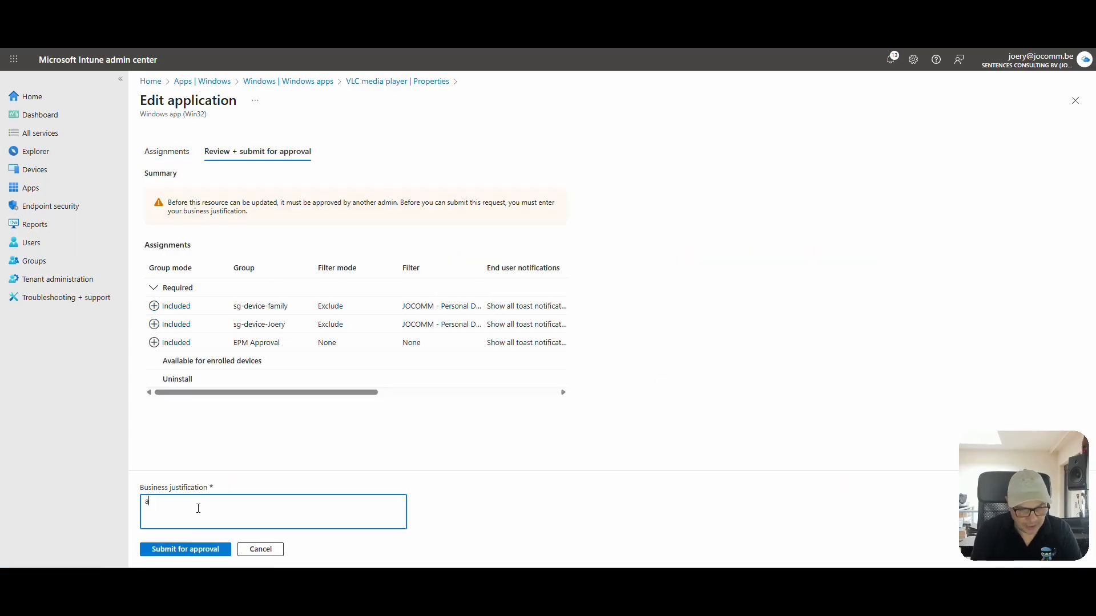
{"action": "key", "text": "BackSpace"}
{"action": "key", "text": "BackSpace"}
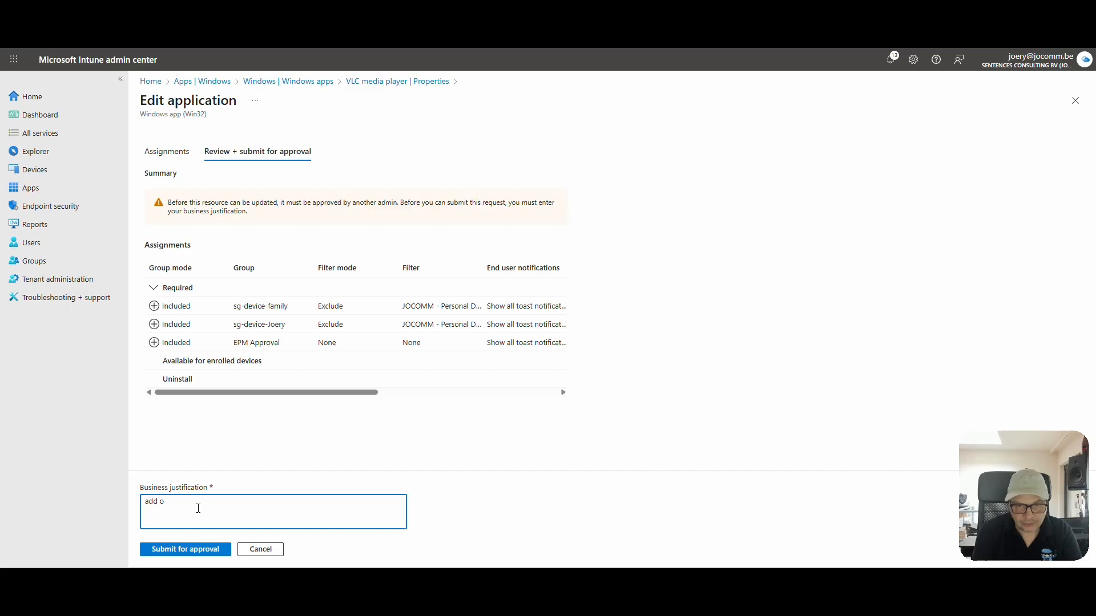
{"action": "type", "text": "another"}
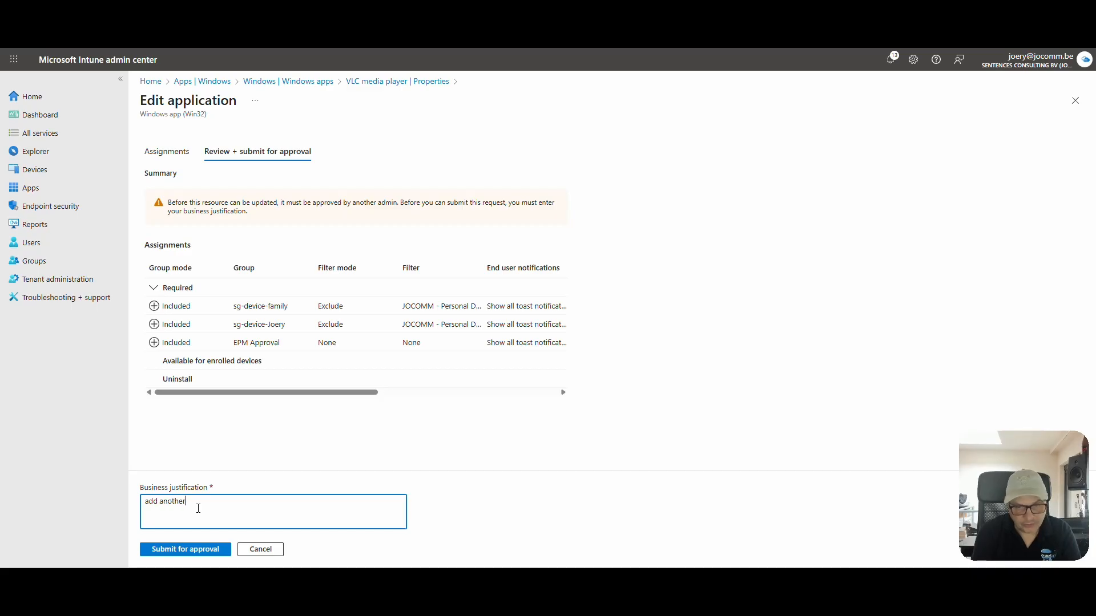
{"action": "type", "text": " group"}
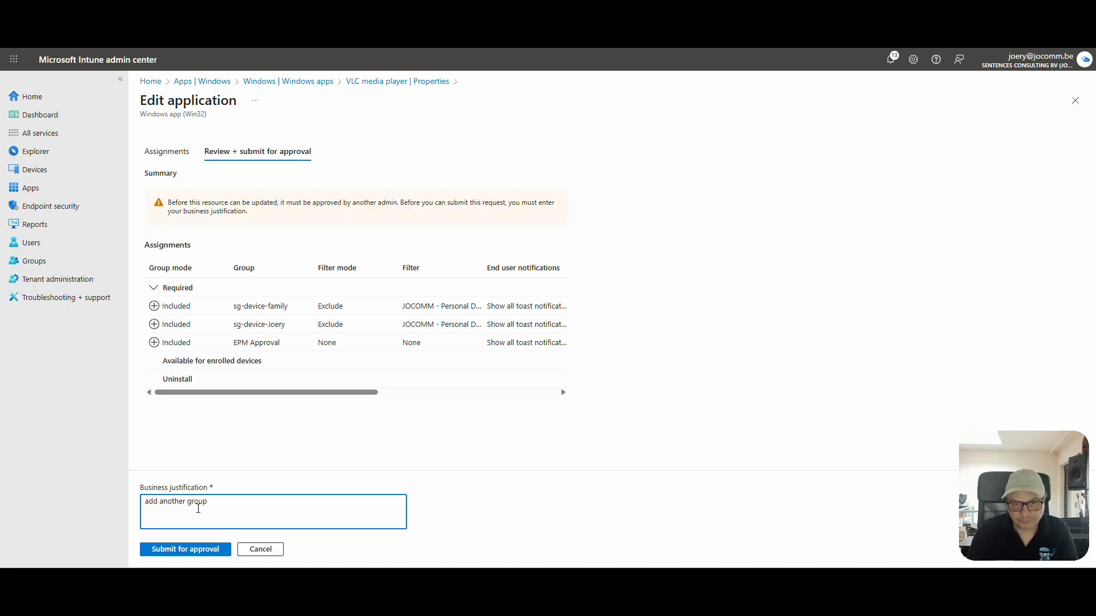
{"action": "left_click", "coordinate": [186, 551]}
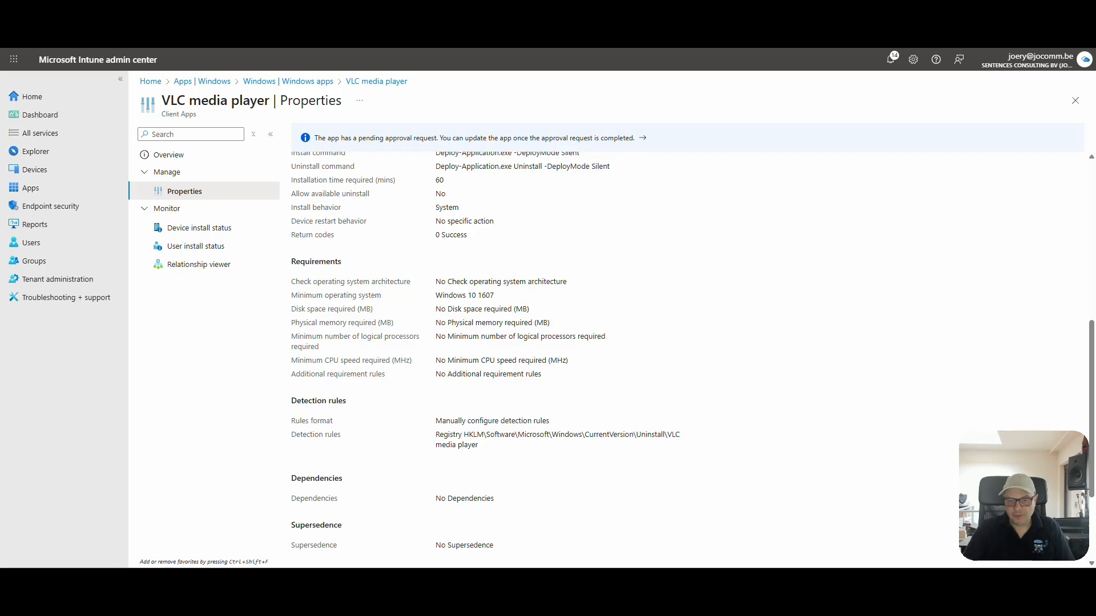
Step: Switch to the approving admin's Intune window, refresh the Multi Admin Approval requests, and open the "VLC media player - Assign" request
{"action": "mouse_move", "coordinate": [159, 582]}
{"action": "left_click", "coordinate": [221, 522]}
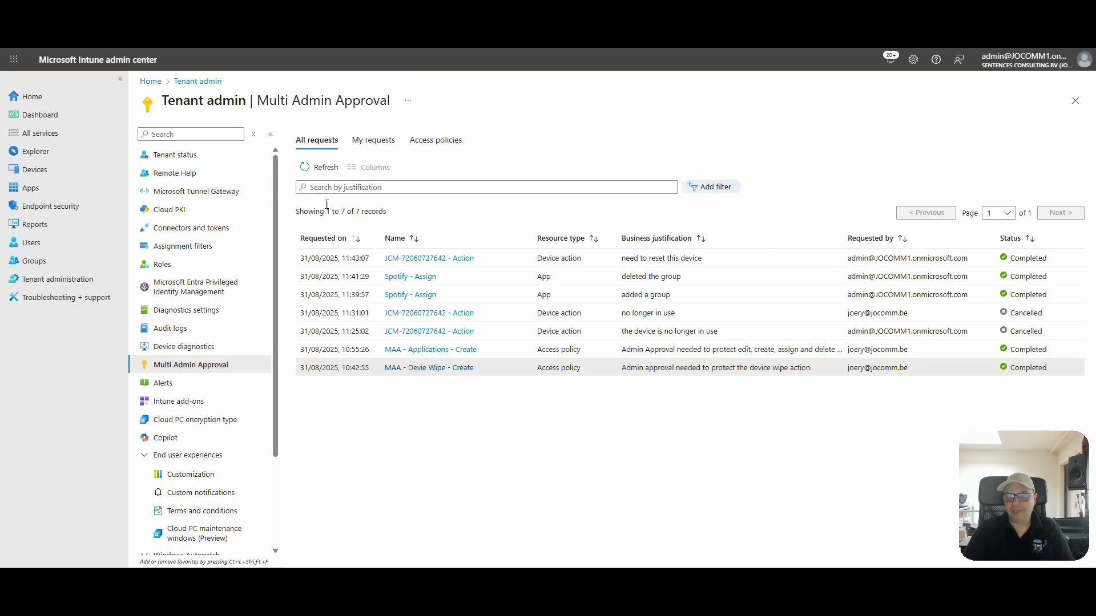
{"action": "left_click", "coordinate": [327, 169]}
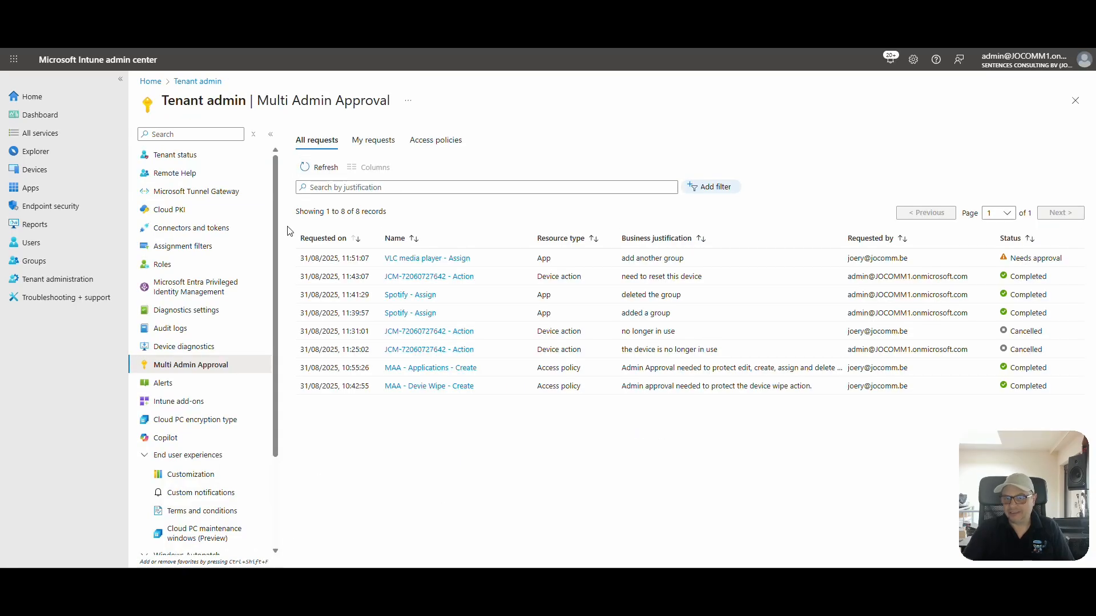
{"action": "left_click", "coordinate": [428, 263]}
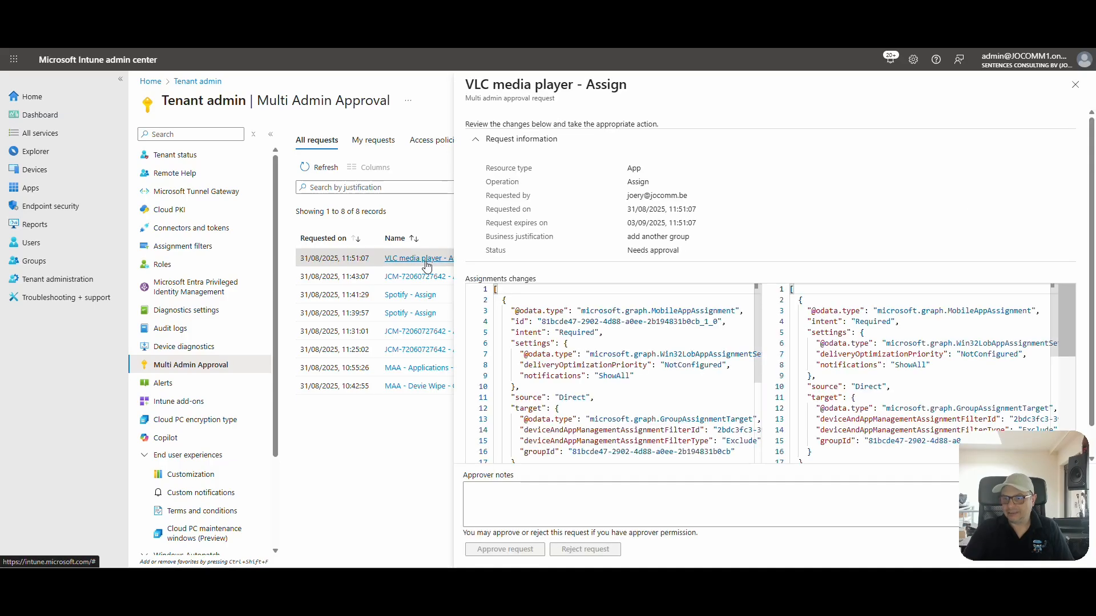
Step: Examine the request's operation, requester, business justification and the before-and-after comparison of its assignment changes
{"action": "double_click", "coordinate": [637, 182]}
{"action": "left_click_drag", "start_coordinate": [627, 196], "coordinate": [689, 205]}
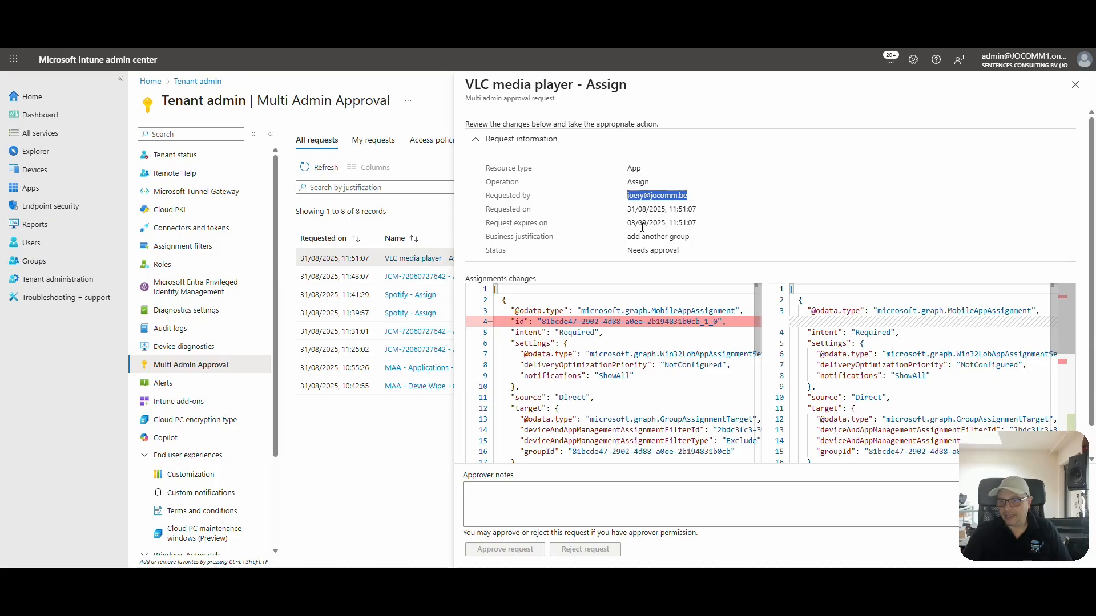
{"action": "left_click_drag", "start_coordinate": [625, 243], "coordinate": [687, 238]}
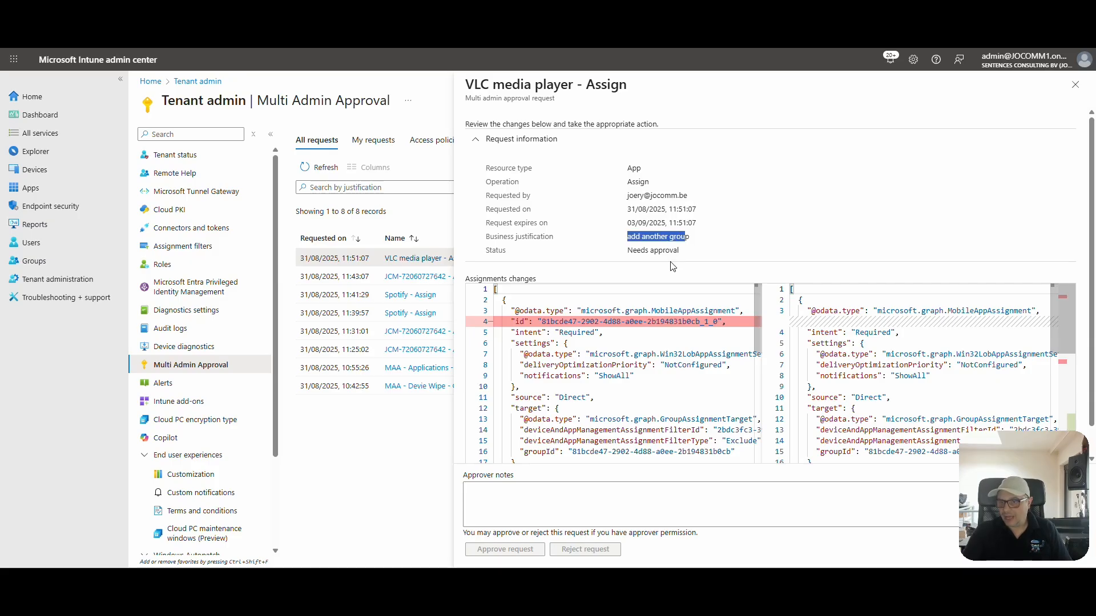
{"action": "scroll", "coordinate": [660, 396], "scroll_direction": "down", "scroll_amount": 1}
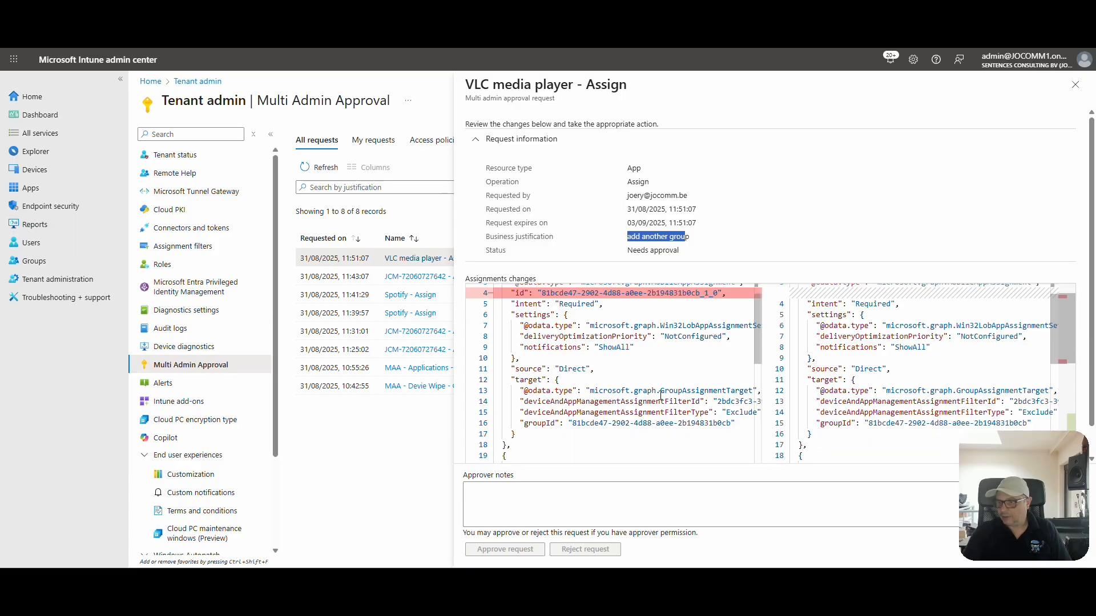
{"action": "scroll", "coordinate": [661, 396], "scroll_direction": "up", "scroll_amount": 1}
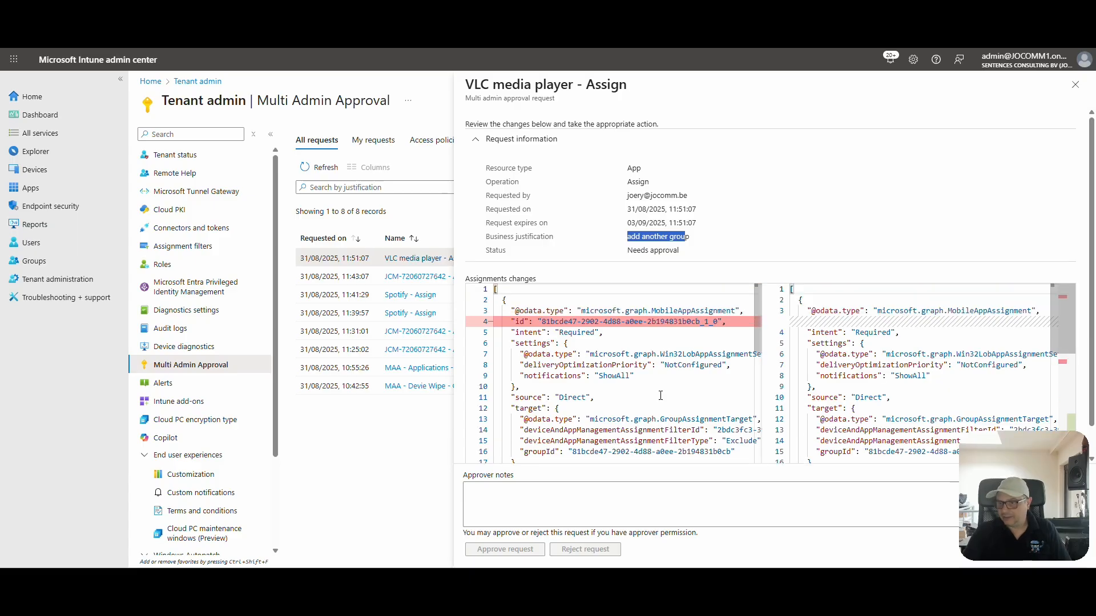
{"action": "scroll", "coordinate": [660, 395], "scroll_direction": "down", "scroll_amount": 1}
{"action": "scroll", "coordinate": [660, 396], "scroll_direction": "up", "scroll_amount": 1}
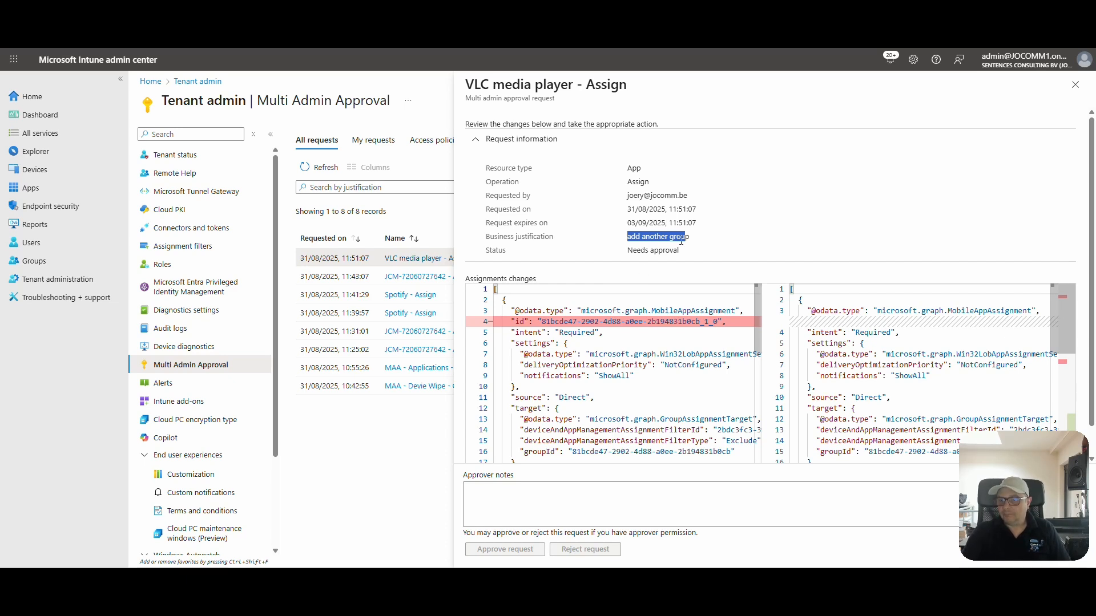
{"action": "left_click_drag", "start_coordinate": [694, 243], "coordinate": [625, 244]}
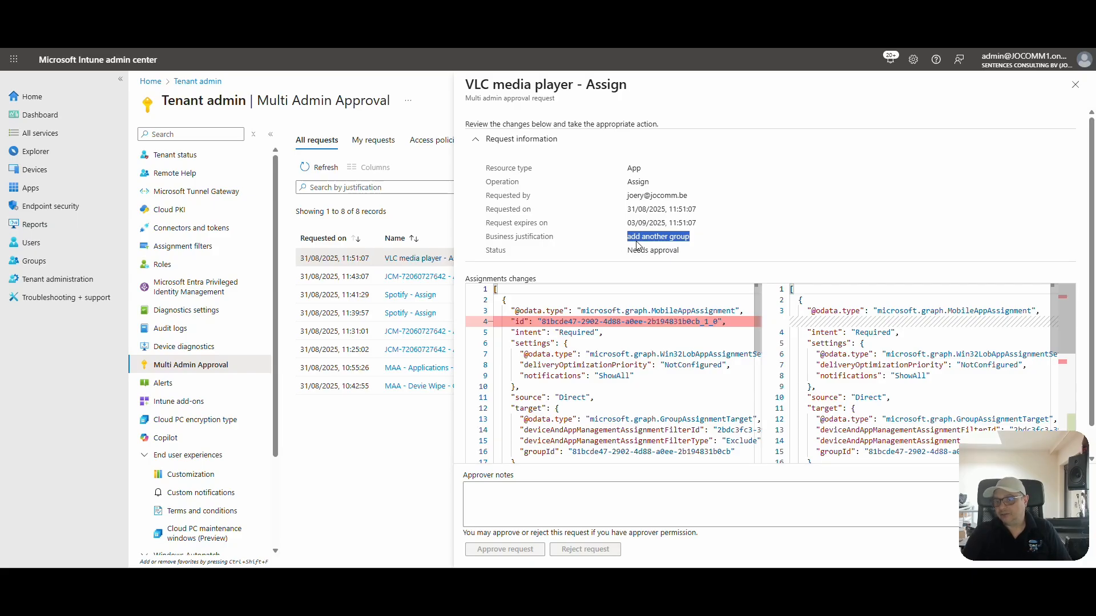
{"action": "left_click", "coordinate": [693, 242]}
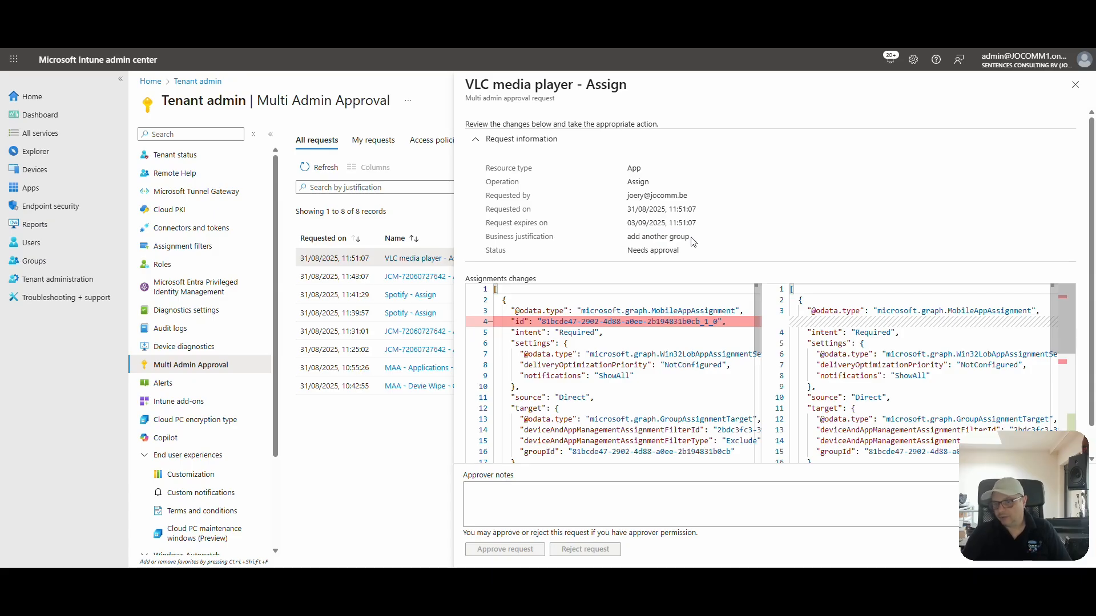
Step: Try to approve the VLC media player assignment request with the approver note "ok all good"
{"action": "left_click", "coordinate": [542, 514]}
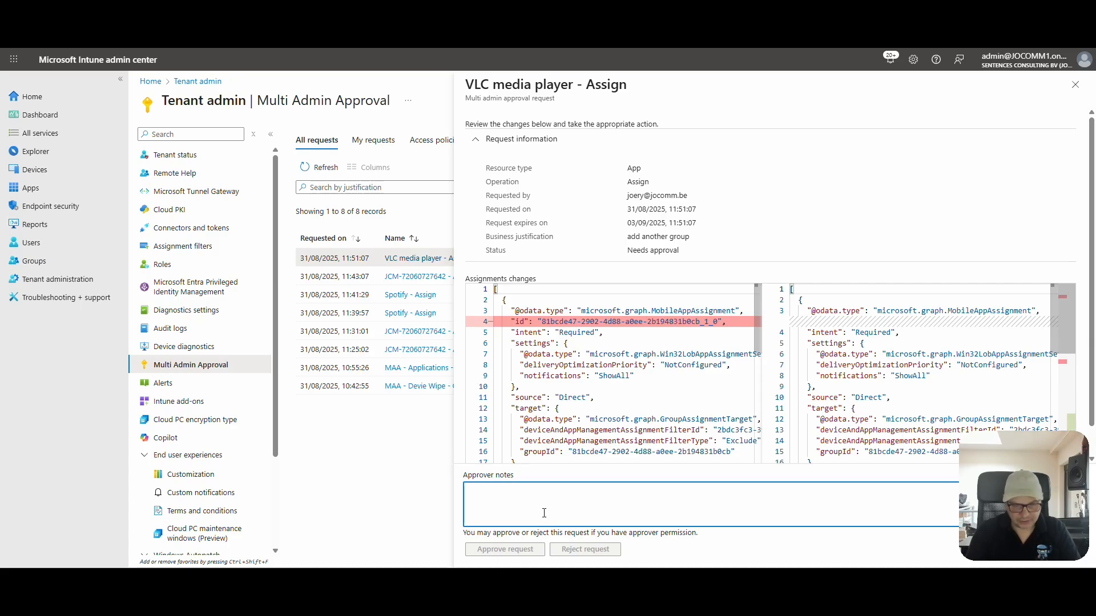
{"action": "type", "text": "ok all good"}
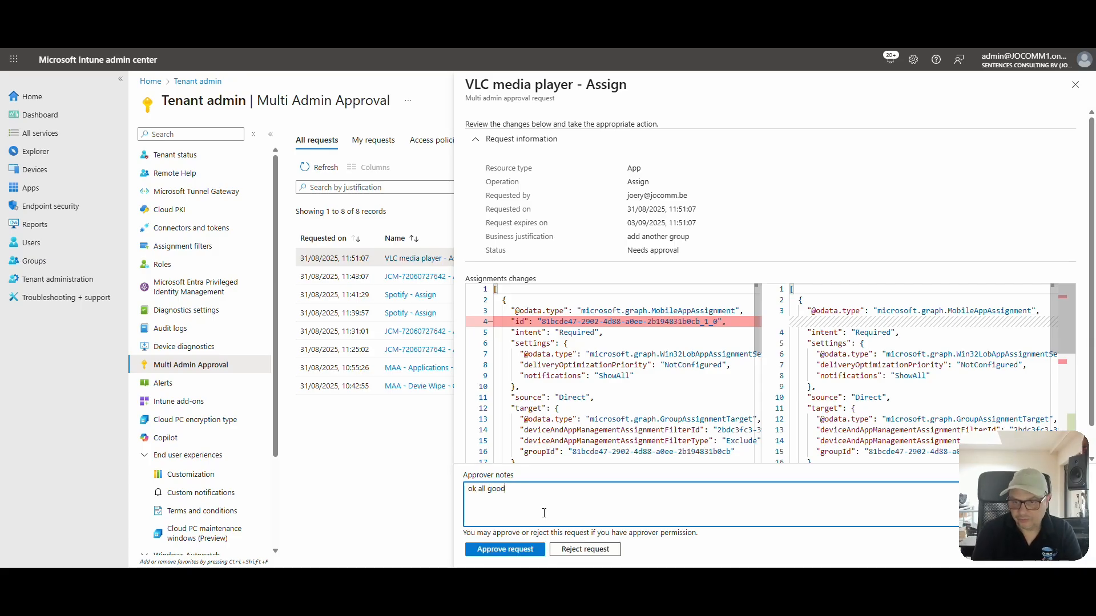
{"action": "left_click", "coordinate": [493, 549]}
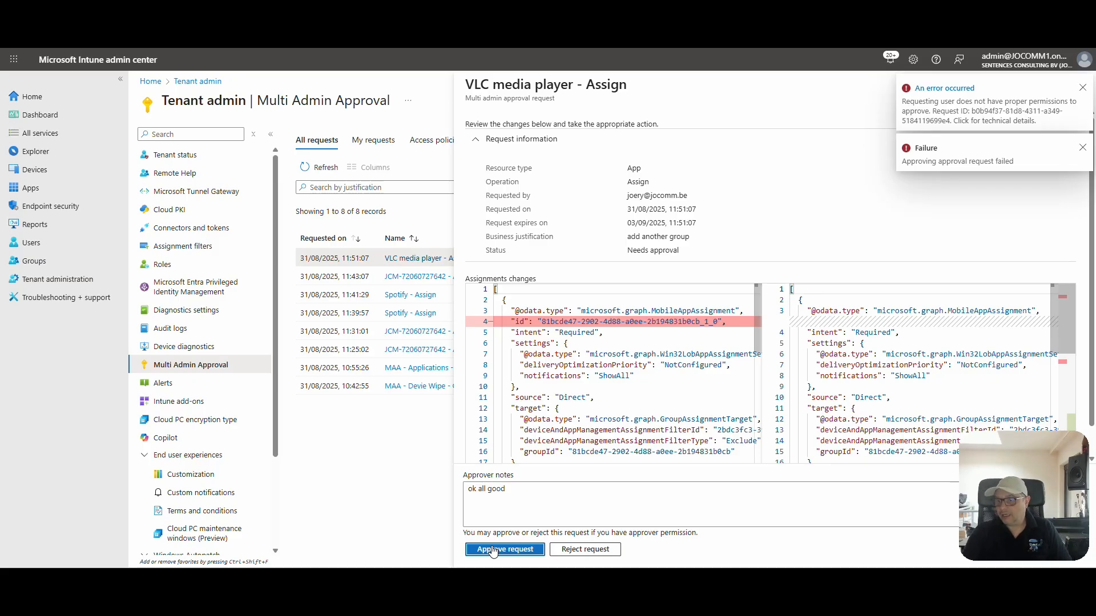
{"action": "left_click", "coordinate": [1082, 89]}
{"action": "left_click", "coordinate": [1082, 89]}
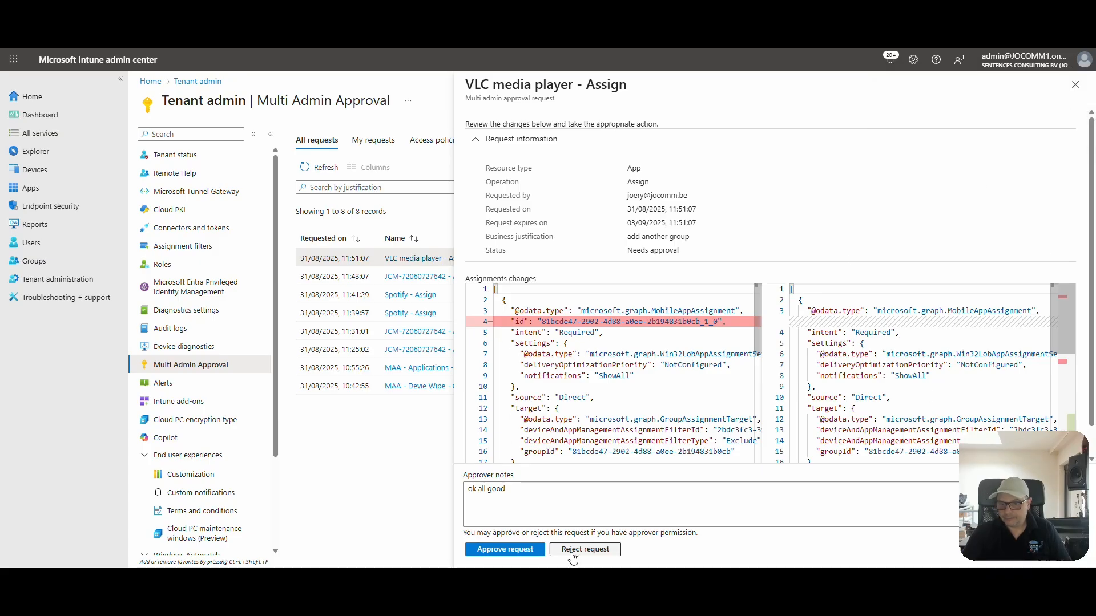
Step: Refresh the request list, reopen the "VLC media player - Assign" request, and retry approving it with the approver note "all good"
{"action": "left_click", "coordinate": [1075, 86]}
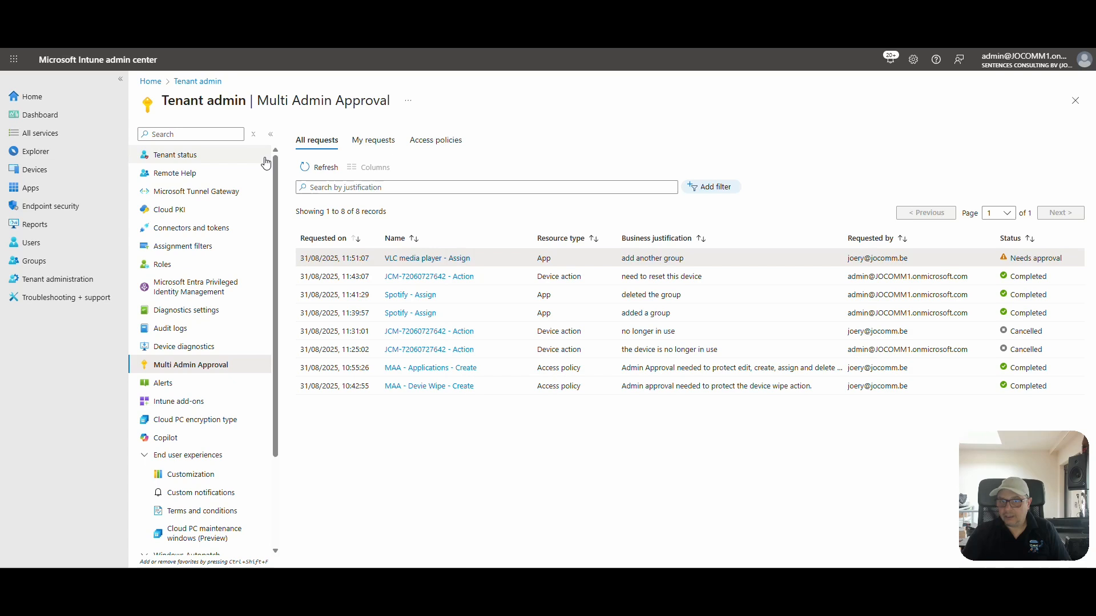
{"action": "left_click", "coordinate": [319, 166]}
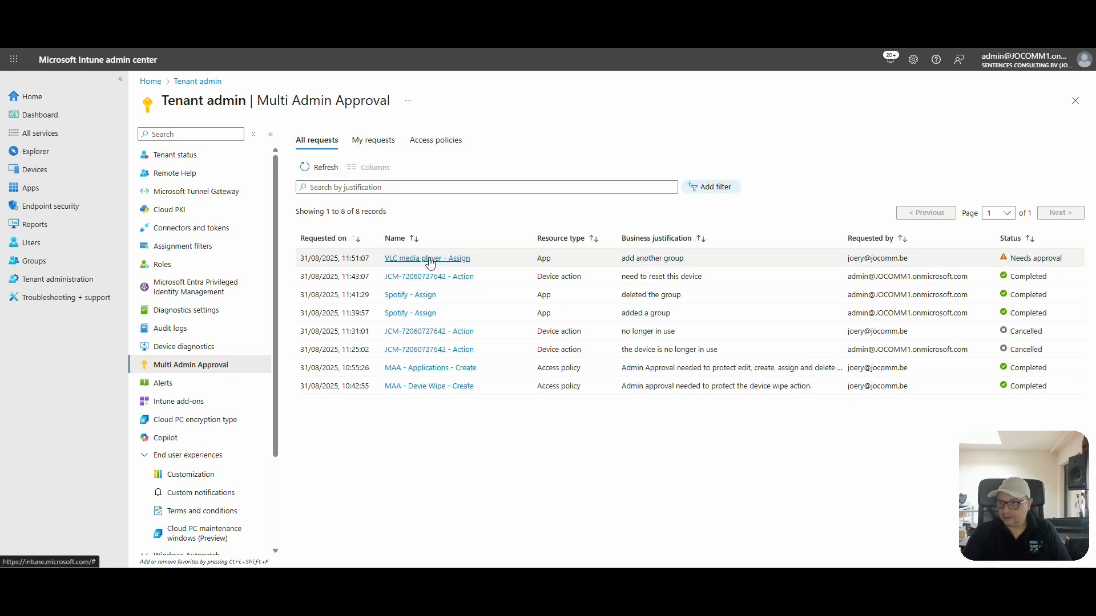
{"action": "left_click", "coordinate": [429, 261]}
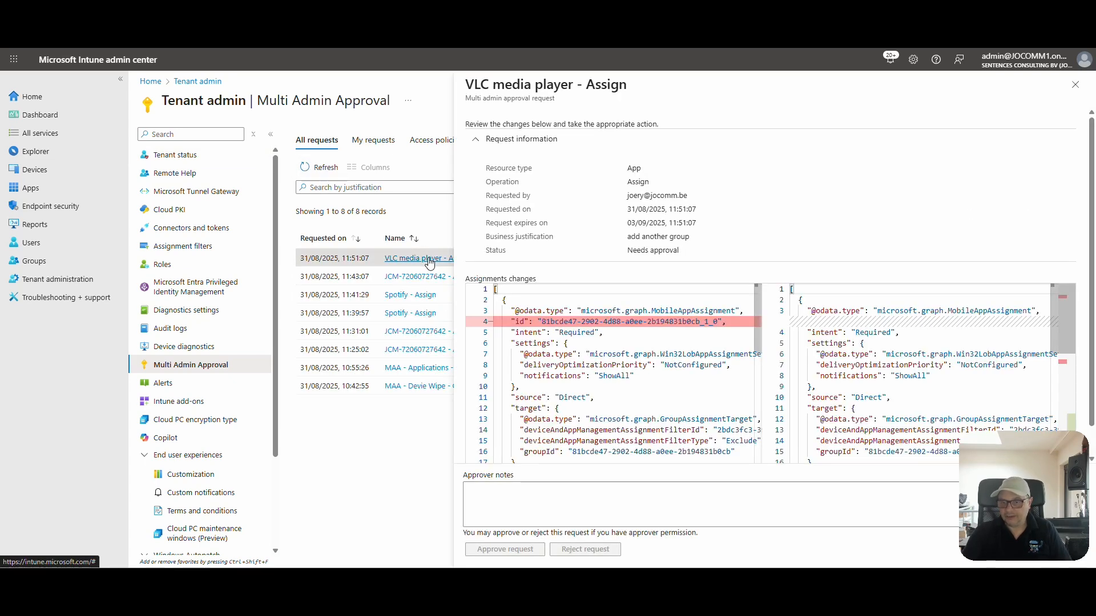
{"action": "left_click", "coordinate": [489, 511]}
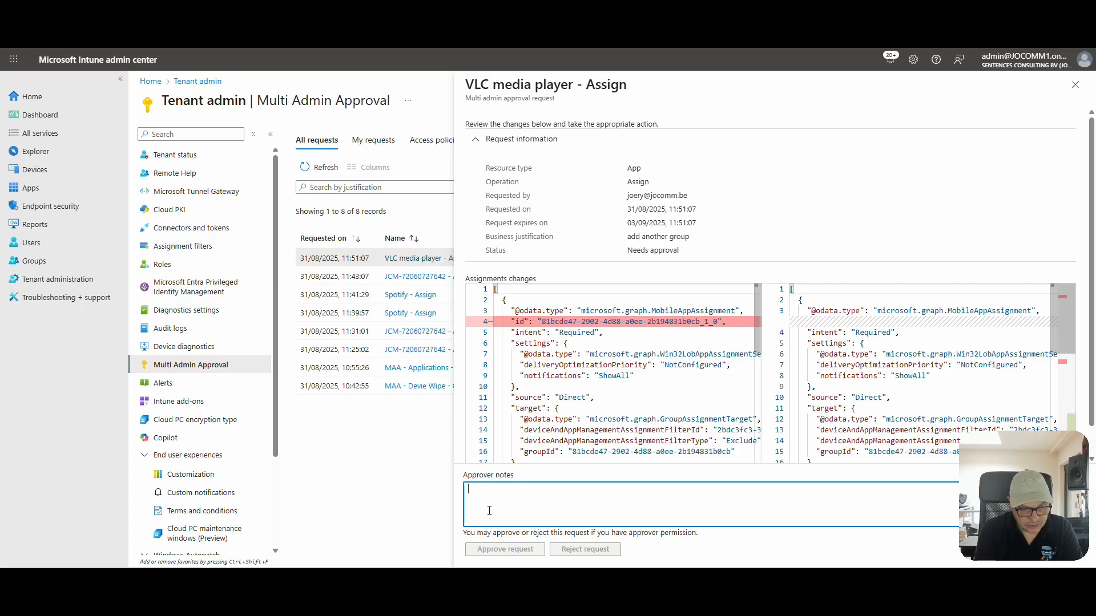
{"action": "type", "text": "all good"}
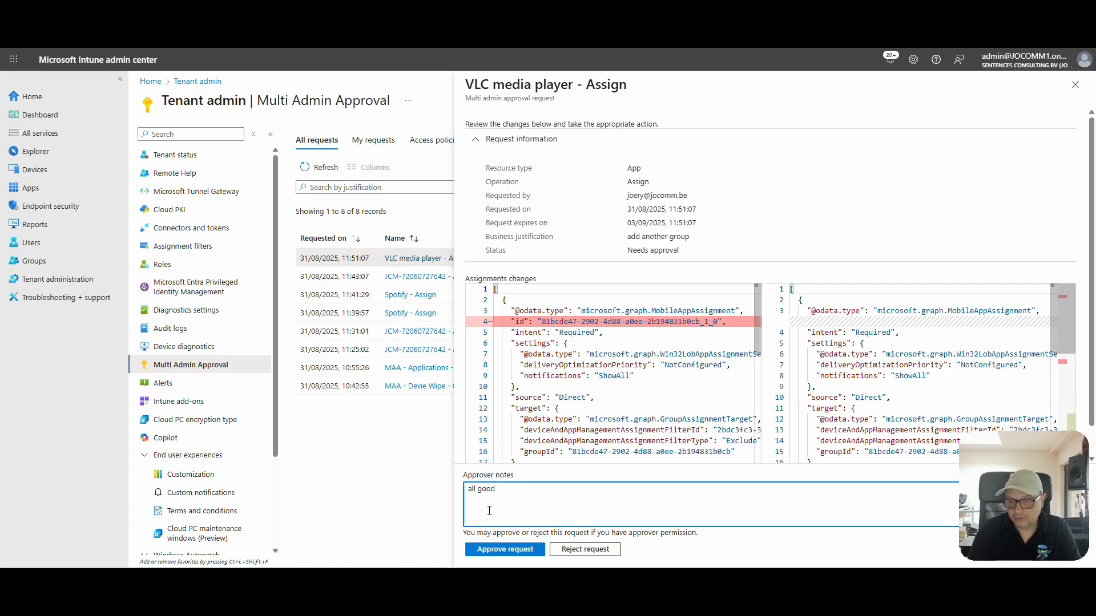
{"action": "left_click", "coordinate": [504, 550]}
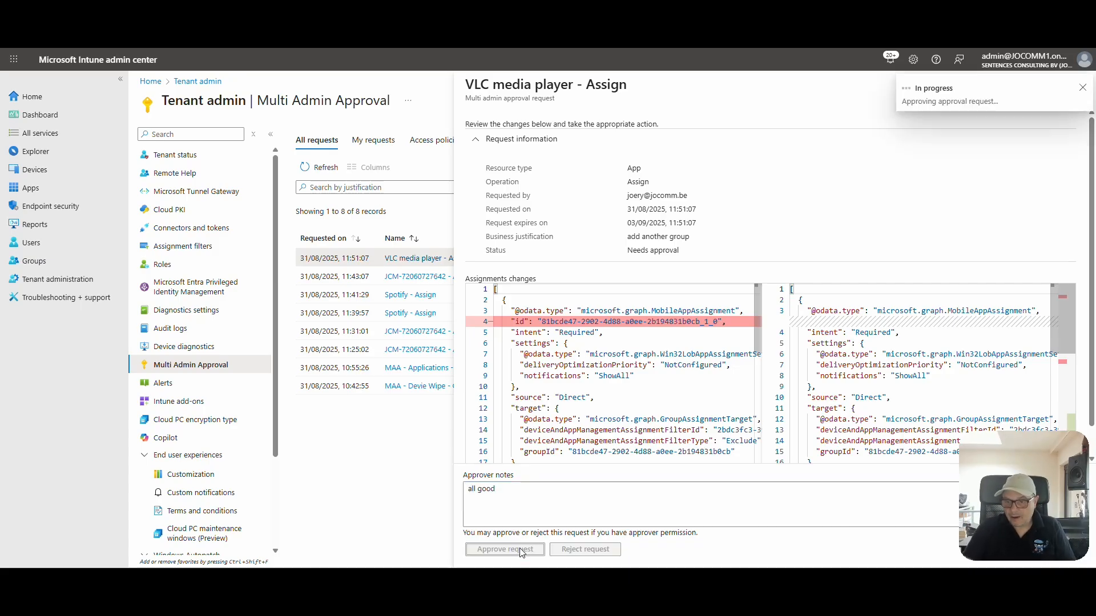
{"action": "left_click", "coordinate": [1082, 88]}
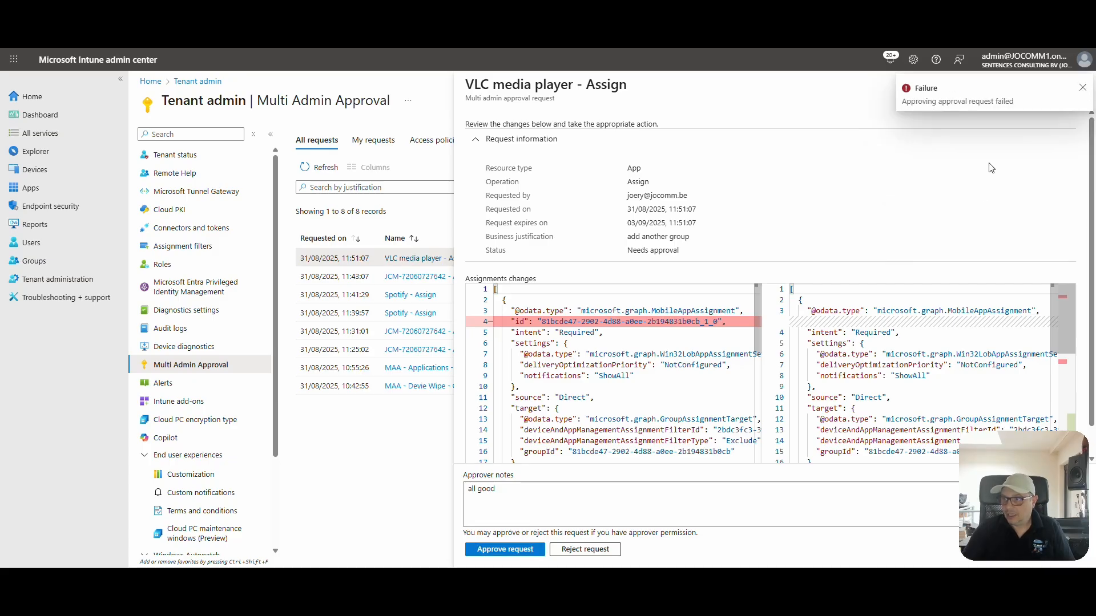
{"action": "left_click", "coordinate": [1081, 89]}
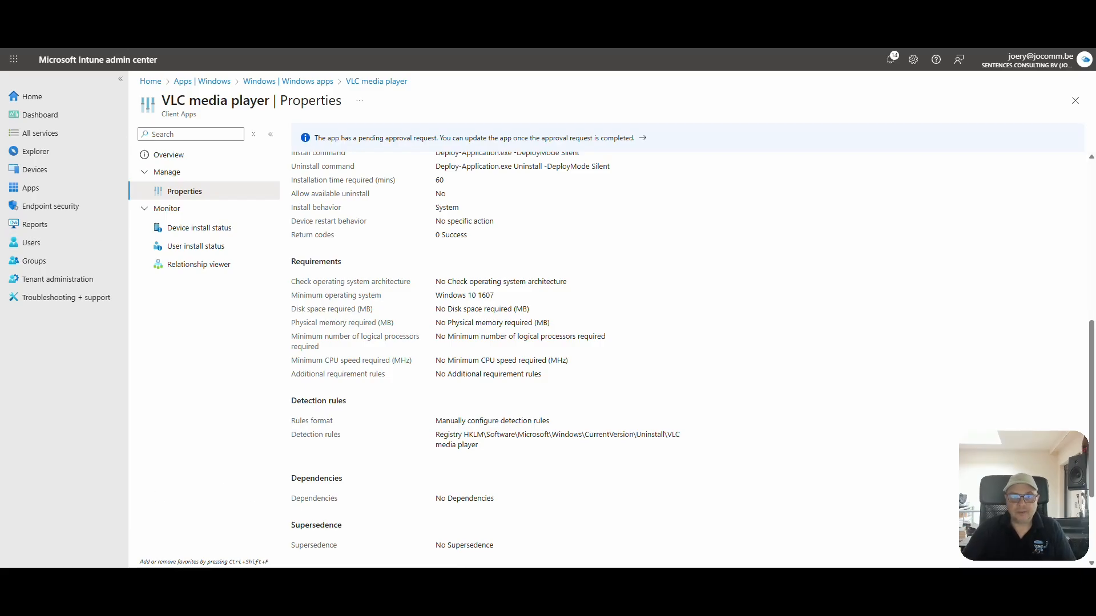
Step: Load Intune in a new browser tab with the requesting admin's account and open the "VLC media player - Assign" request in Multi Admin Approval
{"action": "key", "text": "ctrl+t"}
{"action": "type", "text": "int"}
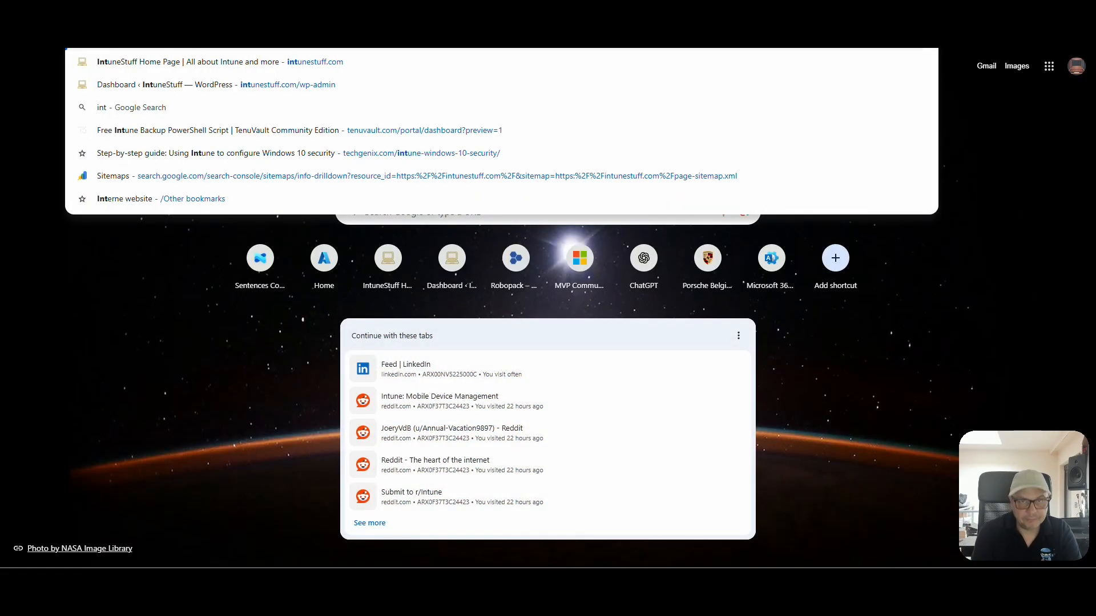
{"action": "key", "text": "Return"}
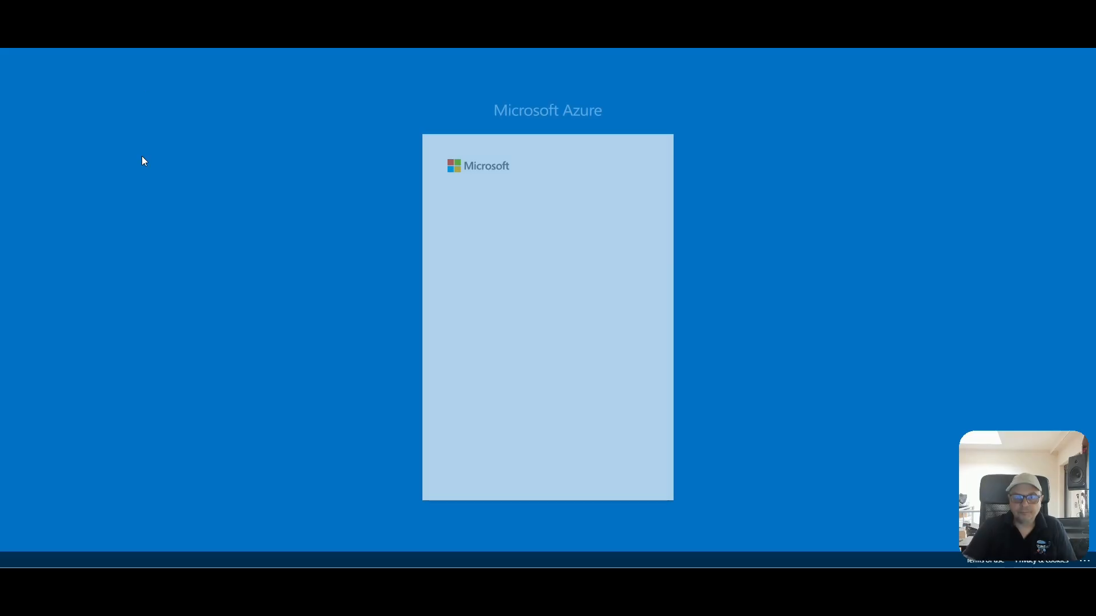
{"action": "left_click", "coordinate": [525, 240]}
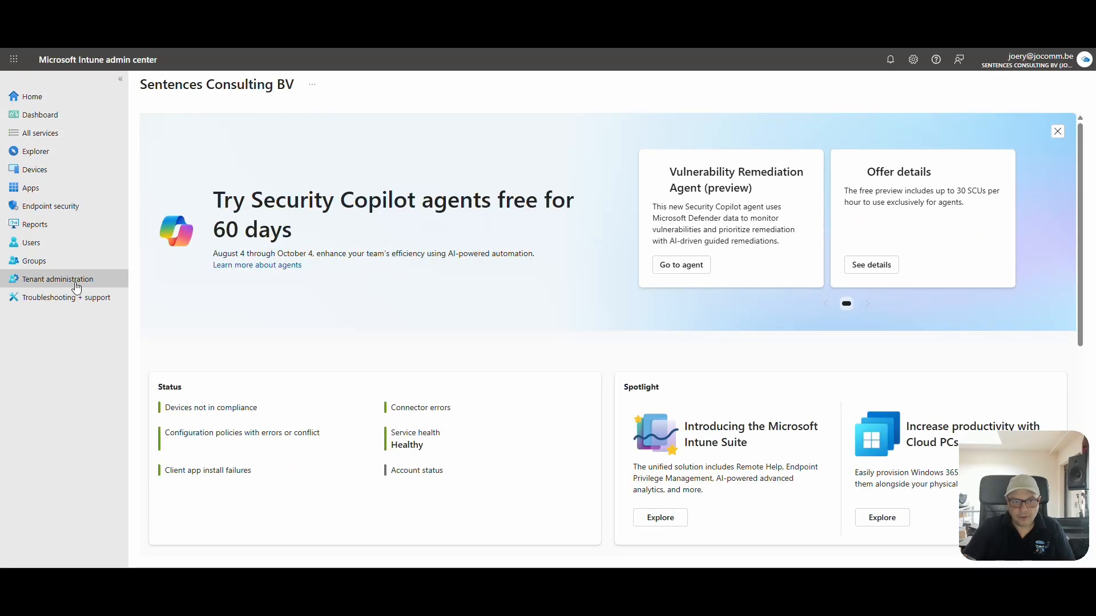
{"action": "left_click", "coordinate": [79, 285]}
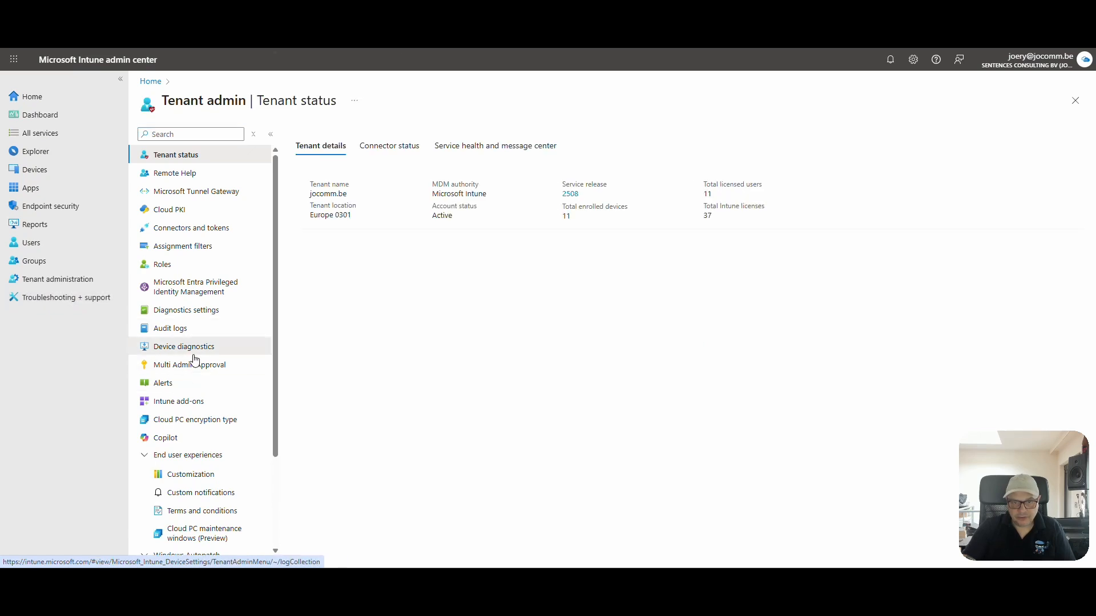
{"action": "left_click", "coordinate": [191, 348]}
{"action": "left_click", "coordinate": [194, 366]}
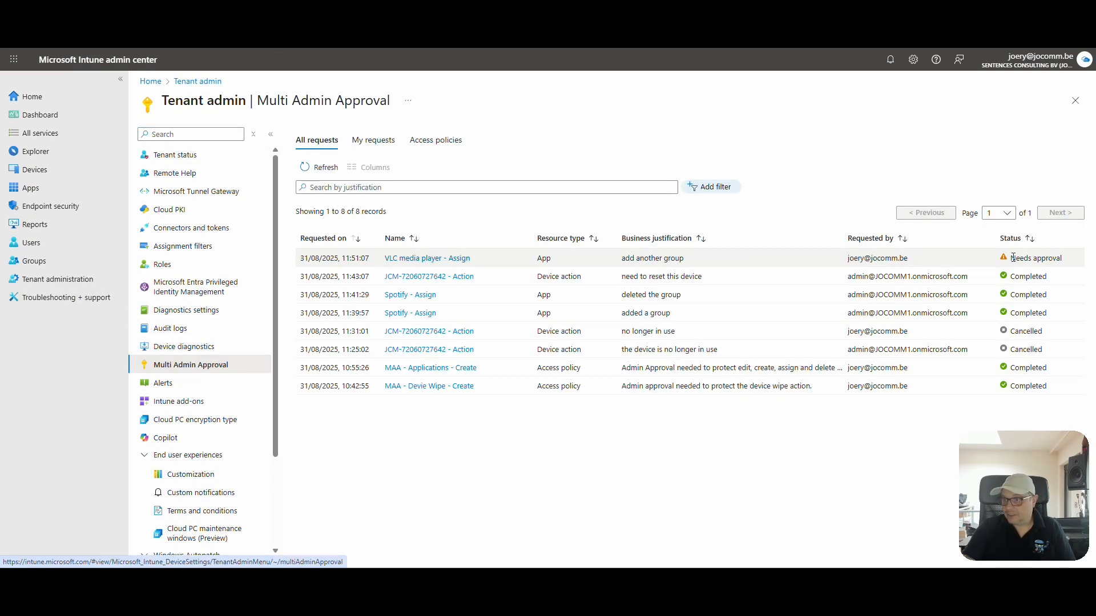
{"action": "left_click", "coordinate": [429, 258]}
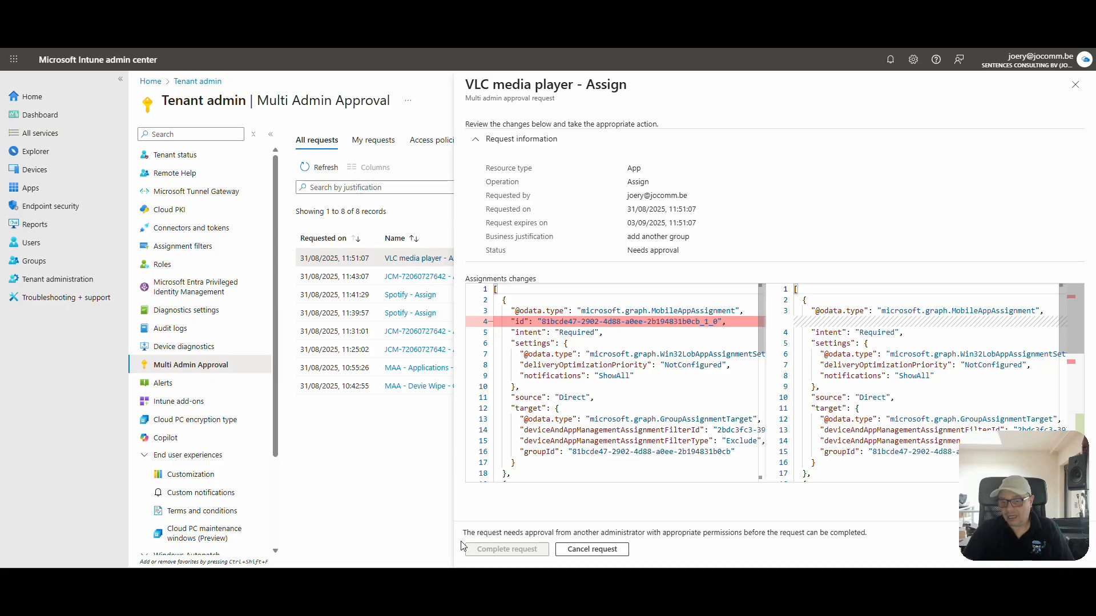
Step: Return to the approving admin's window, sign out, sign back in with the account password, and choose to stay signed in
{"action": "mouse_move", "coordinate": [157, 581]}
{"action": "left_click", "coordinate": [221, 524]}
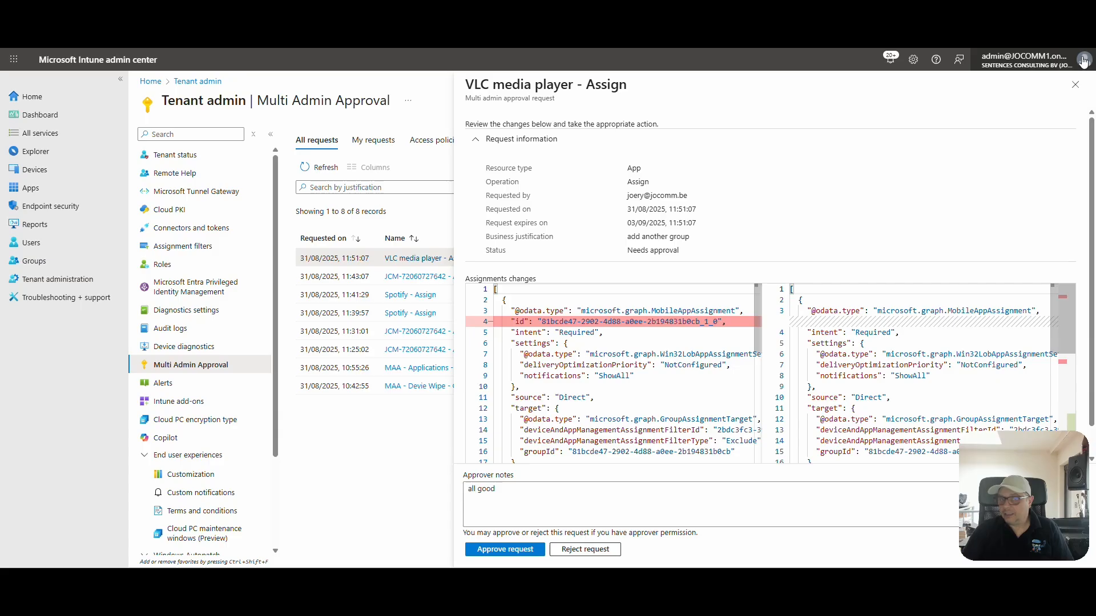
{"action": "left_click", "coordinate": [1079, 87]}
{"action": "left_click", "coordinate": [1081, 61]}
{"action": "left_click", "coordinate": [1082, 80]}
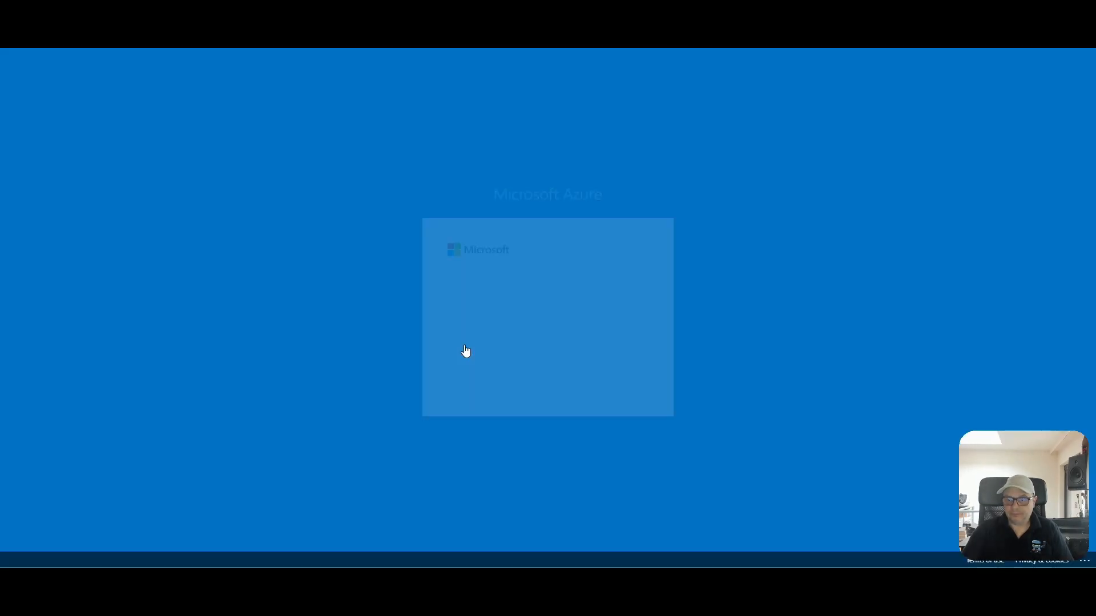
{"action": "left_click", "coordinate": [506, 320]}
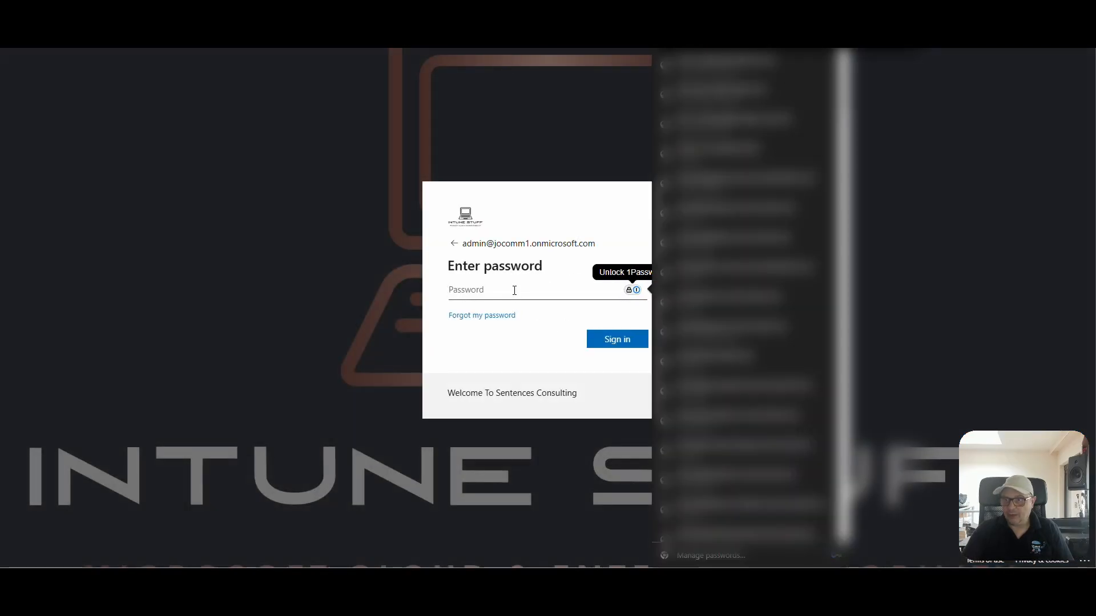
{"action": "type", "text": "•••••••"}
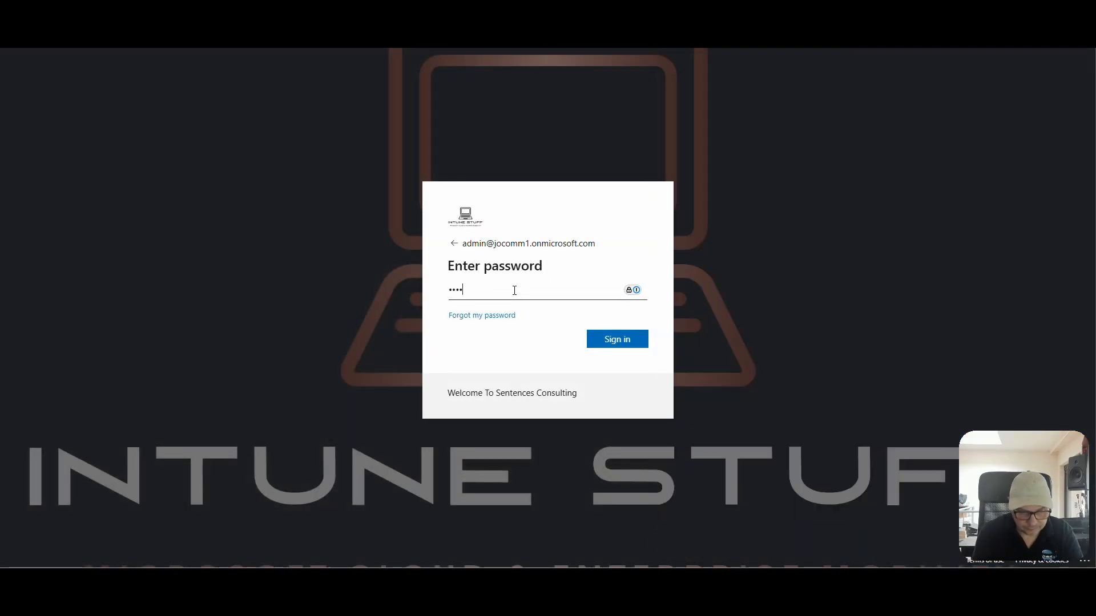
{"action": "key", "text": "Return"}
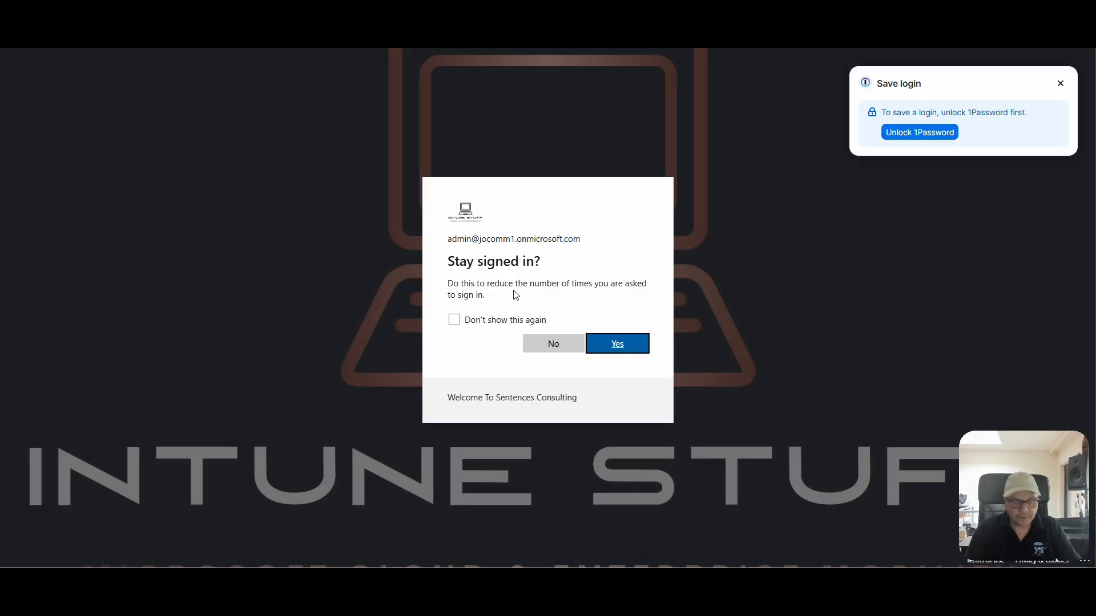
{"action": "left_click", "coordinate": [616, 345]}
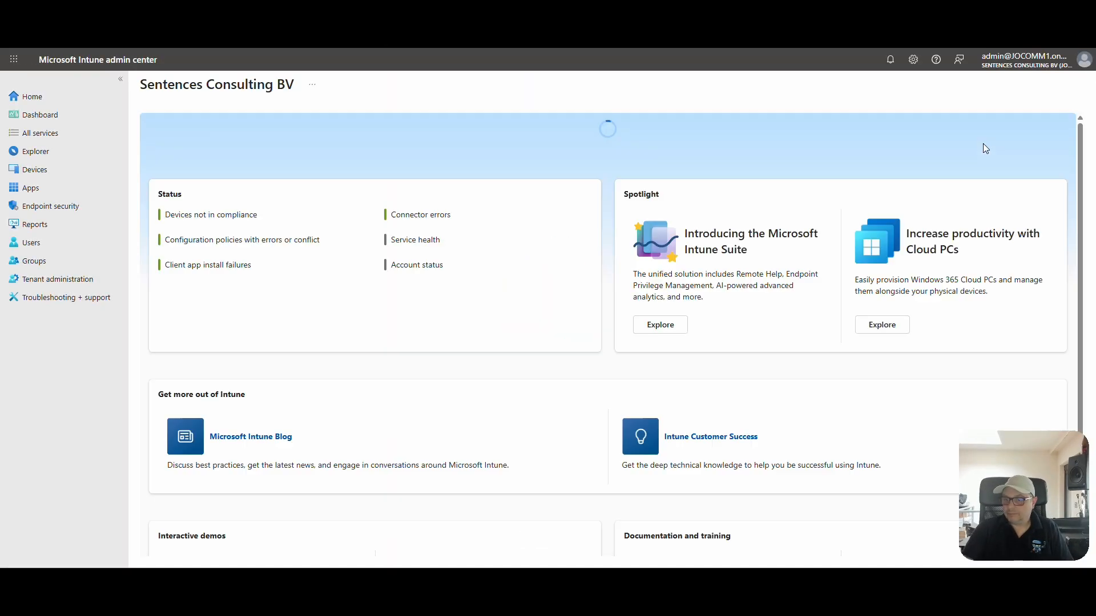
Step: Open the "VLC media player - Assign" request from Multi Admin Approval and try to approve it in the new session with the note "all good"
{"action": "left_click", "coordinate": [83, 280]}
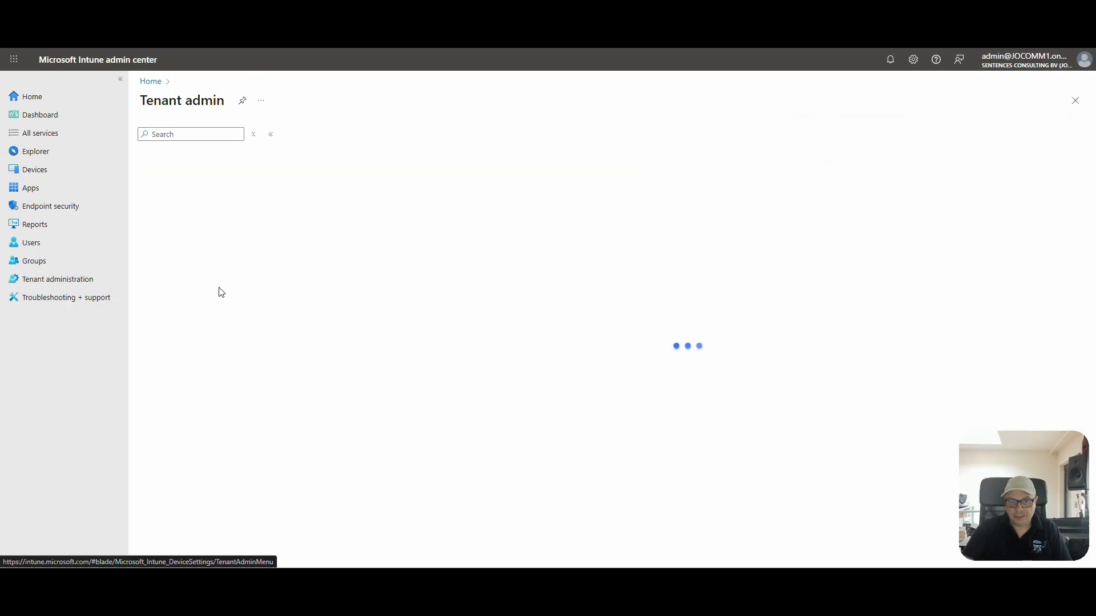
{"action": "left_click", "coordinate": [200, 364]}
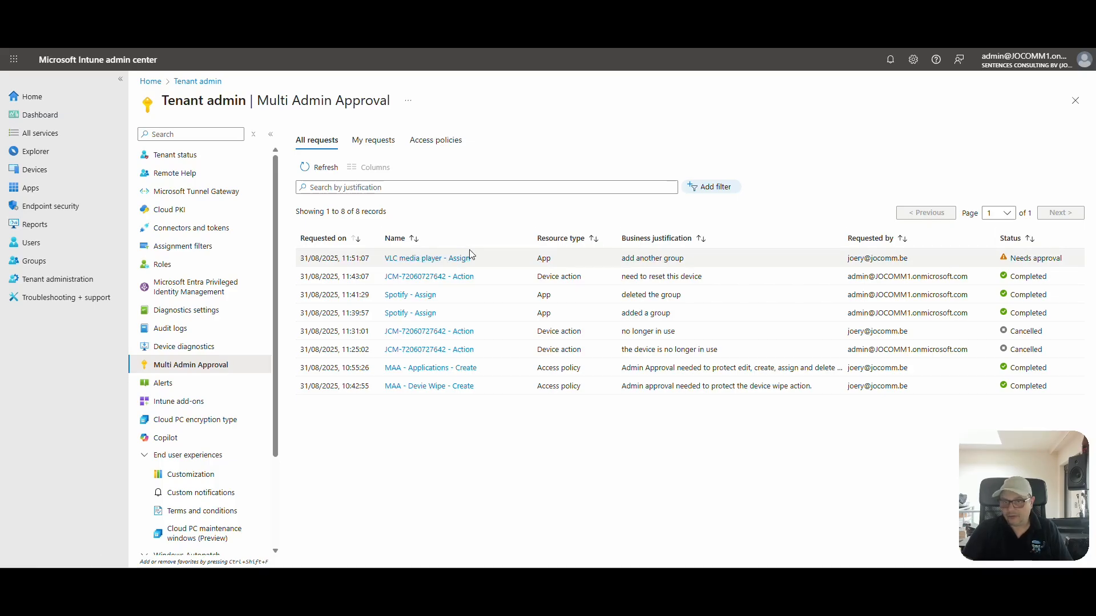
{"action": "left_click", "coordinate": [433, 258]}
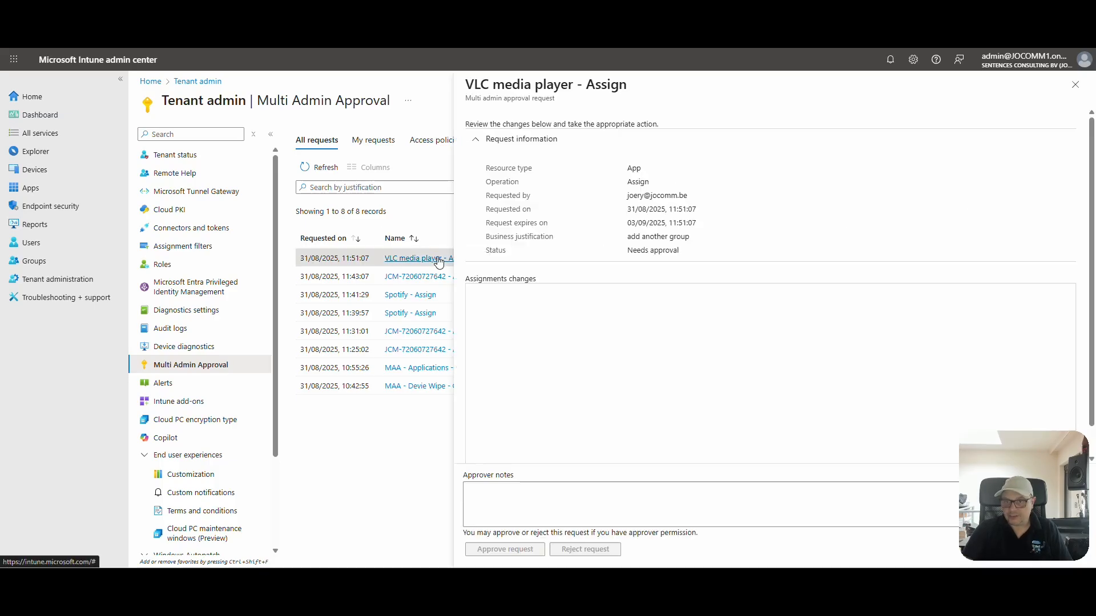
{"action": "left_click", "coordinate": [517, 506]}
{"action": "type", "text": "all"}
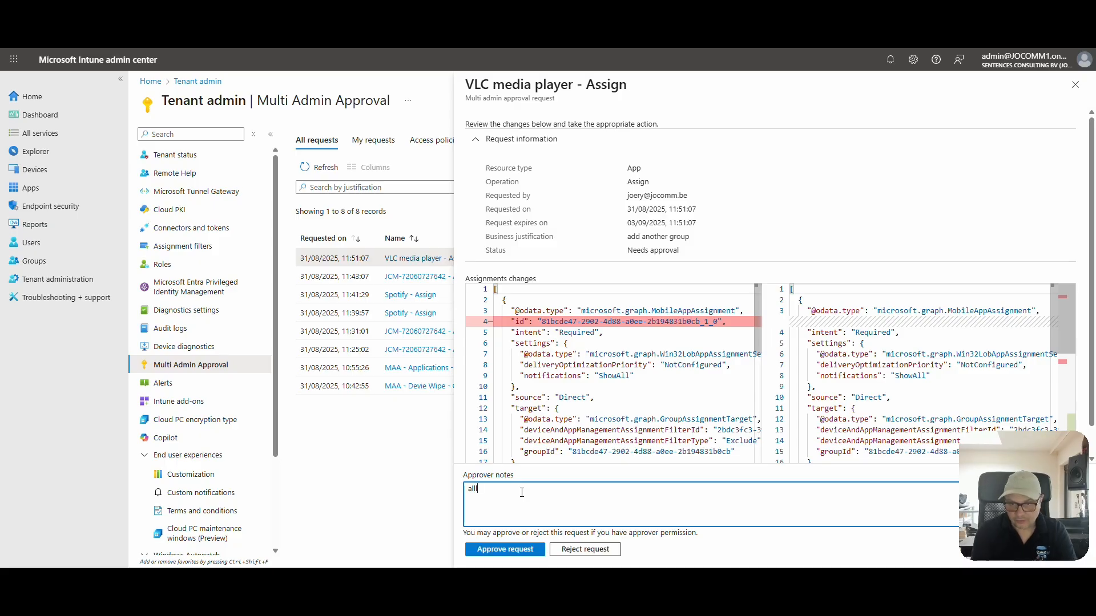
{"action": "type", "text": " good"}
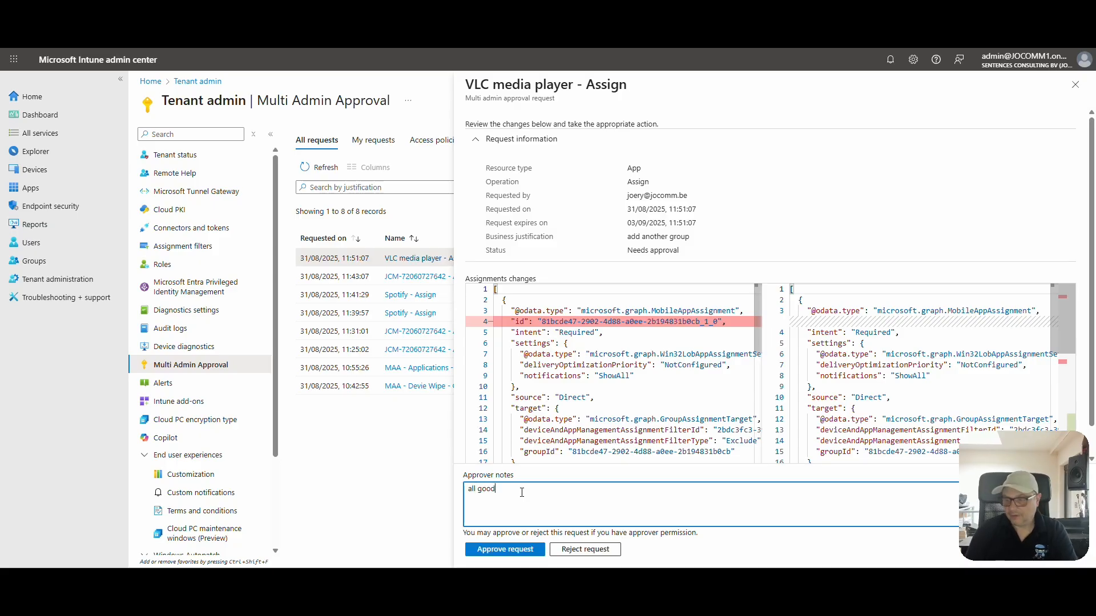
{"action": "left_click", "coordinate": [513, 549]}
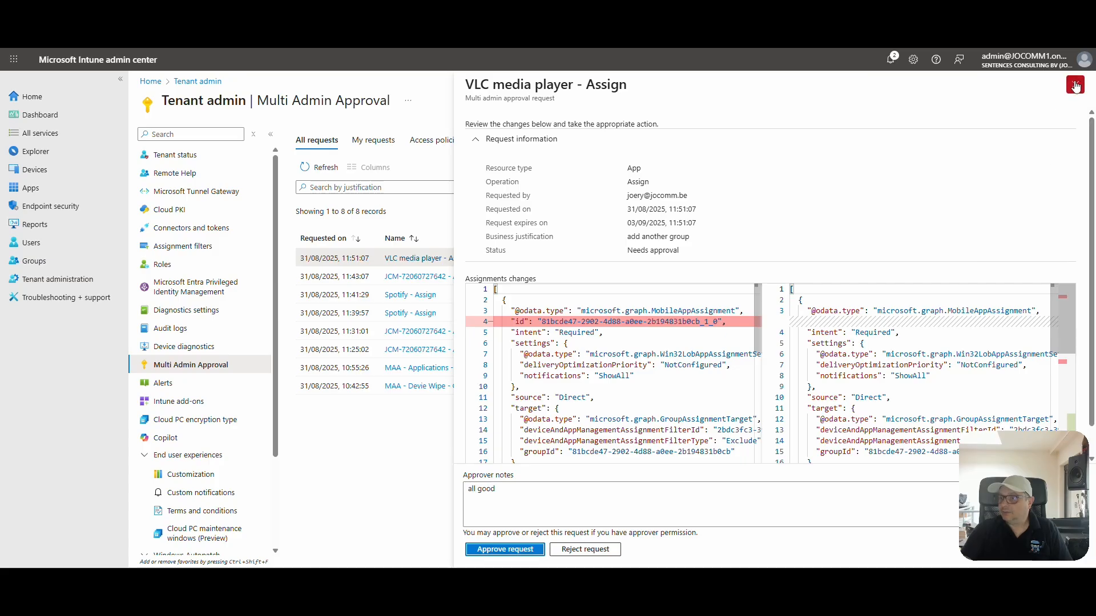
Step: Close the request and examine the business justifications of the earlier Spotify assignment requests
{"action": "left_click", "coordinate": [1075, 85]}
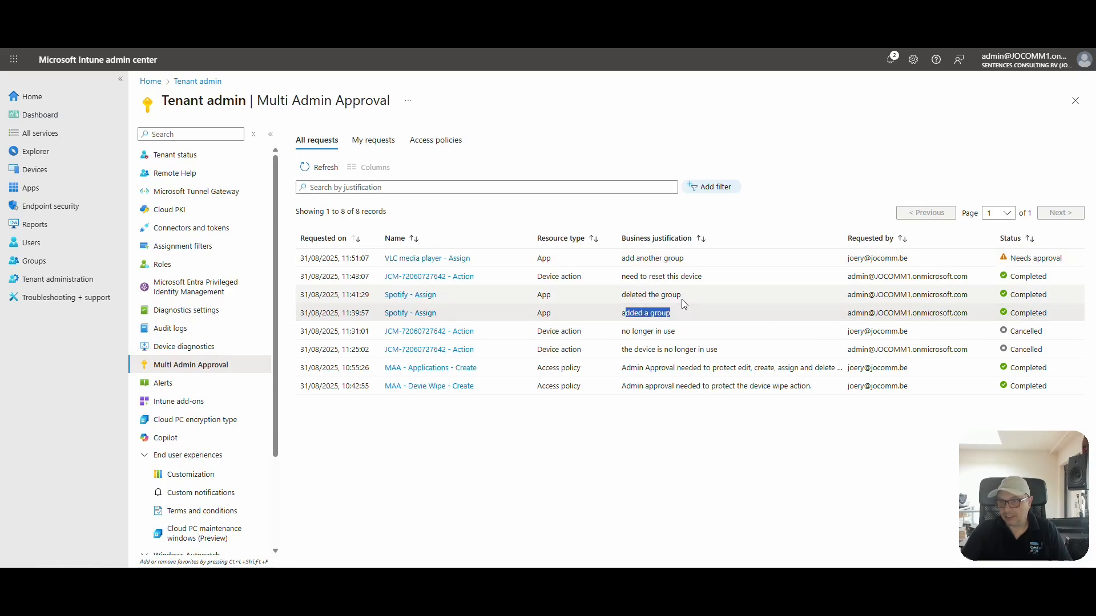
{"action": "left_click_drag", "start_coordinate": [681, 297], "coordinate": [615, 299]}
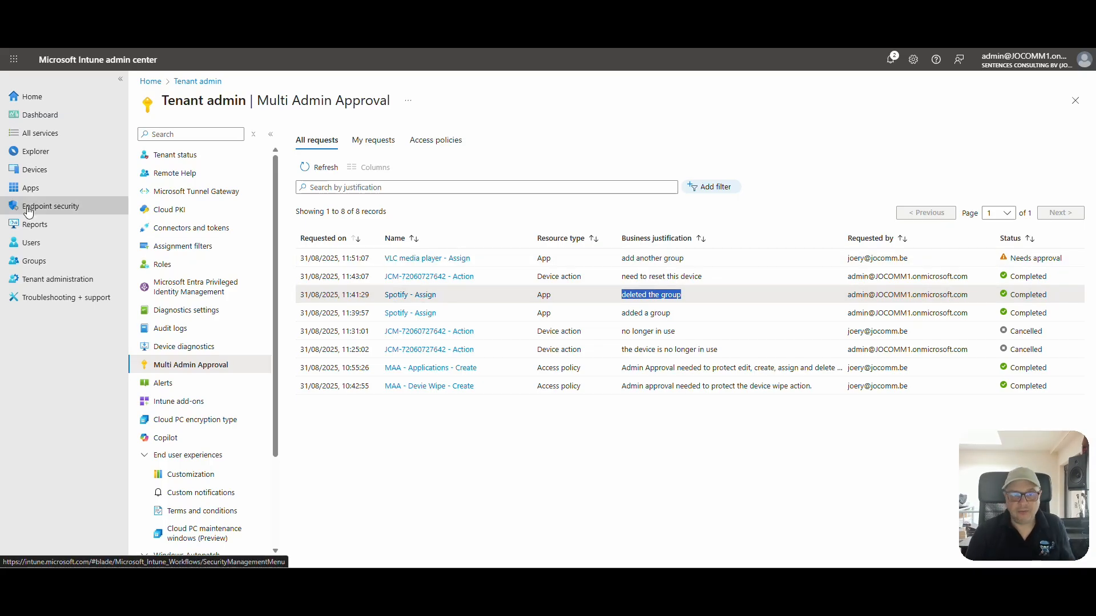
{"action": "left_click", "coordinate": [30, 169]}
{"action": "left_click", "coordinate": [199, 251]}
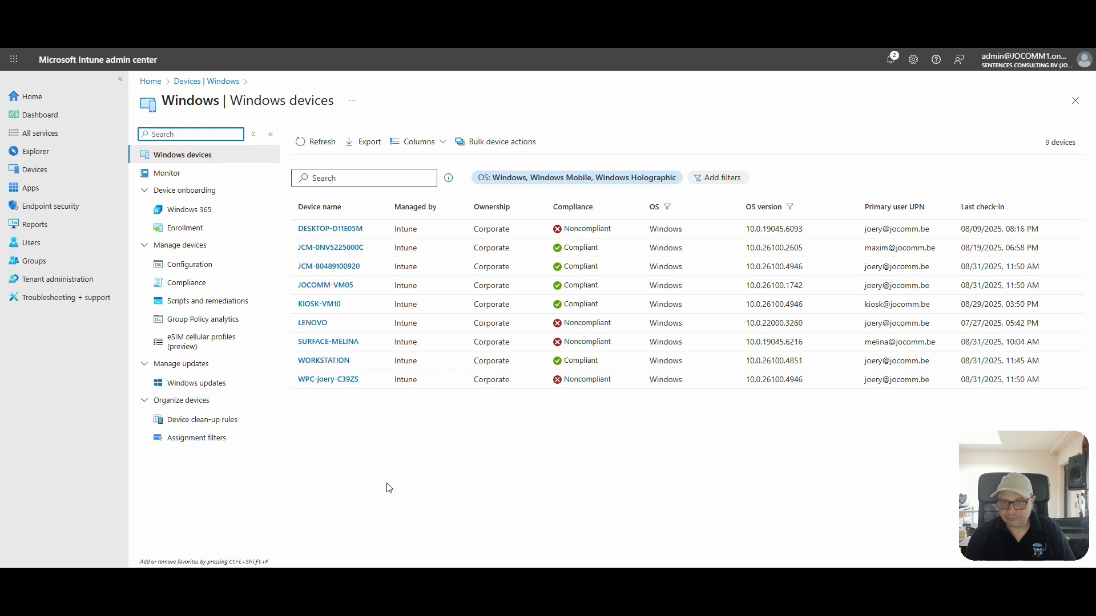
{"action": "left_click", "coordinate": [330, 268]}
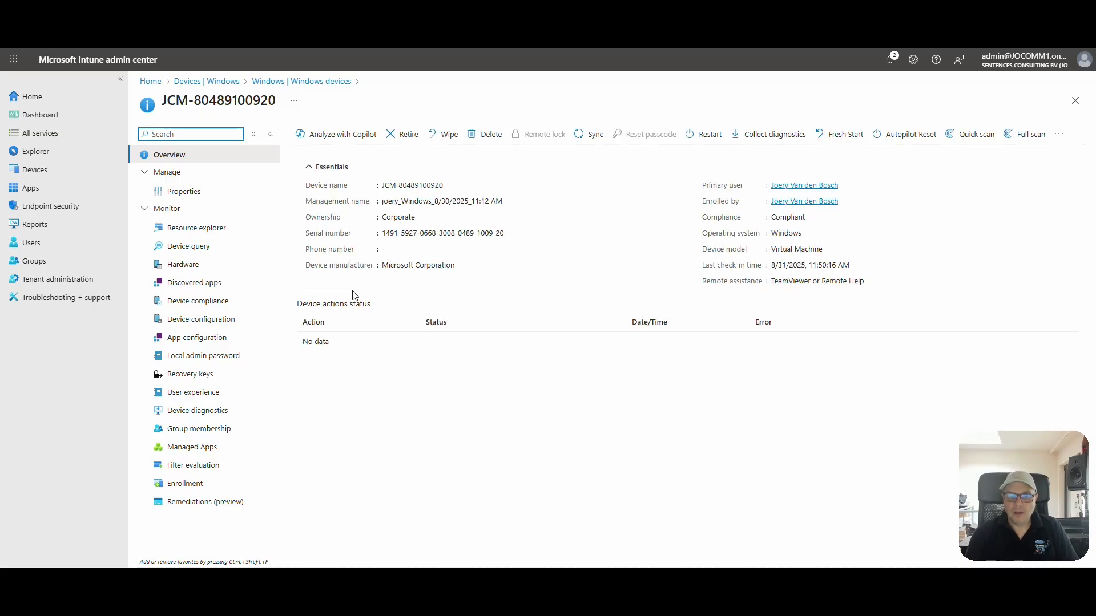
{"action": "left_click", "coordinate": [443, 139]}
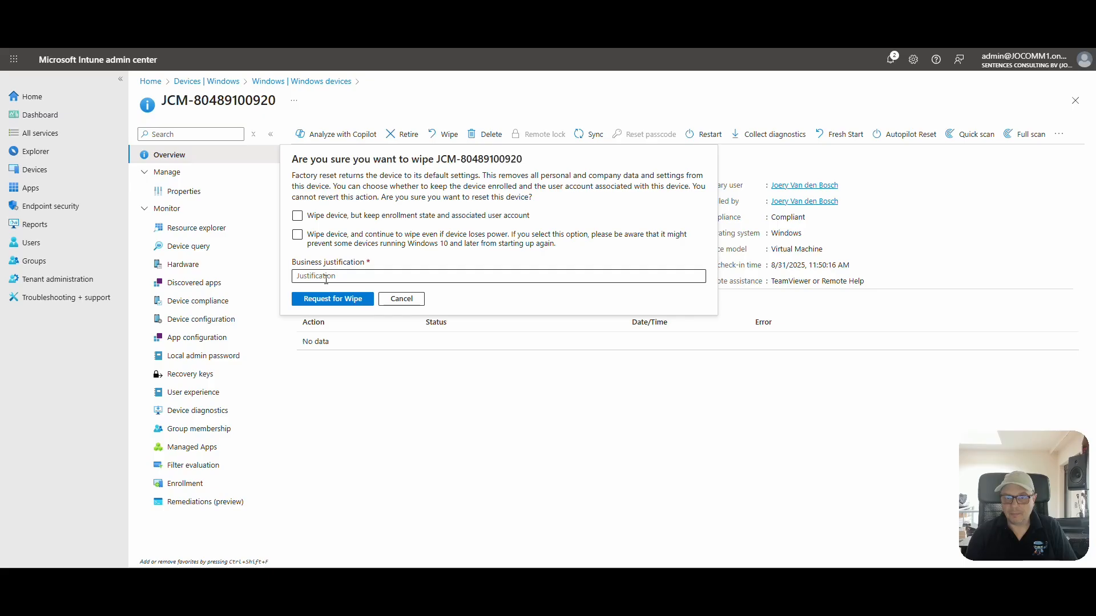
{"action": "left_click", "coordinate": [326, 279]}
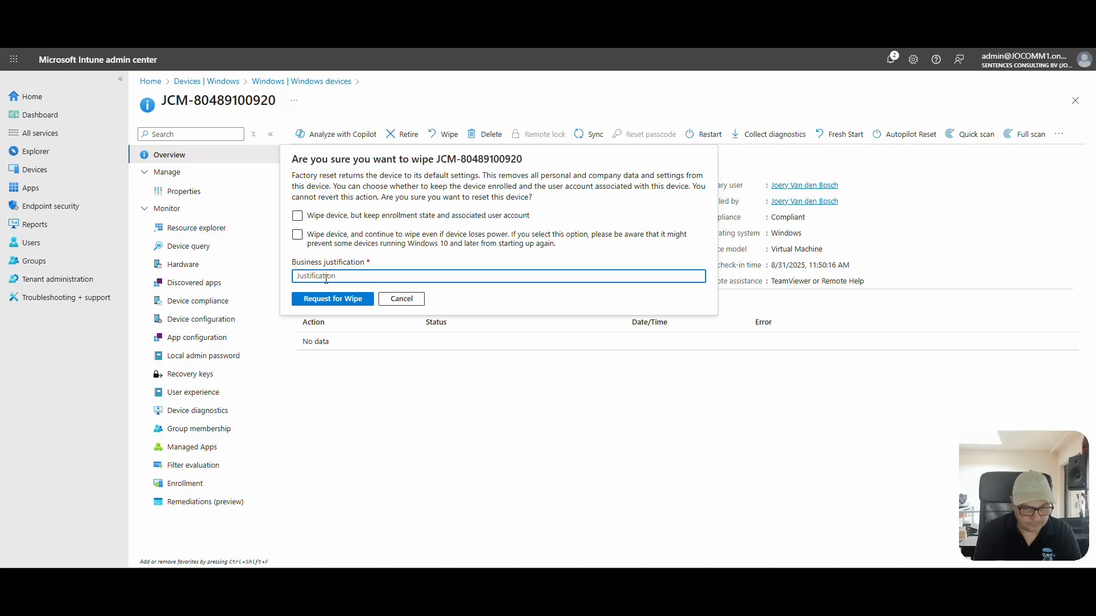
{"action": "type", "text": "need a reset"}
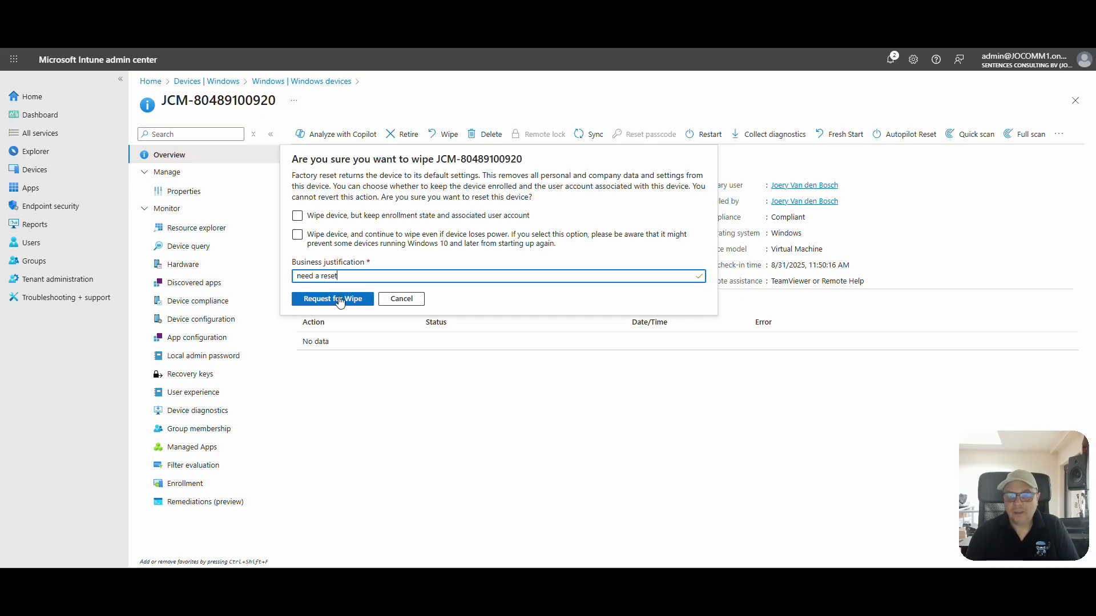
{"action": "left_click", "coordinate": [336, 299]}
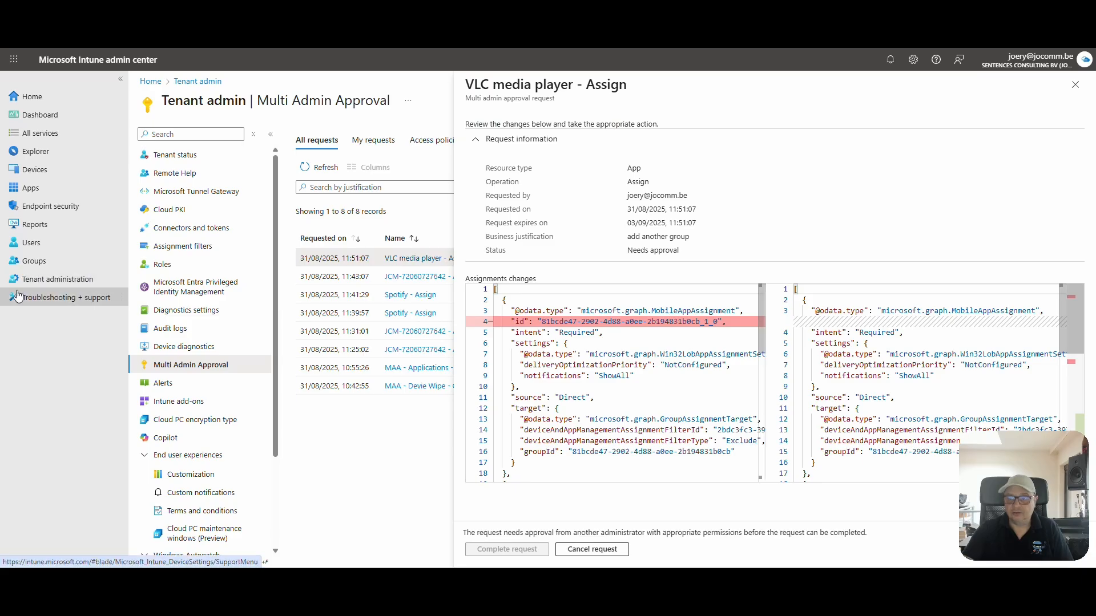
{"action": "left_click", "coordinate": [1074, 98]}
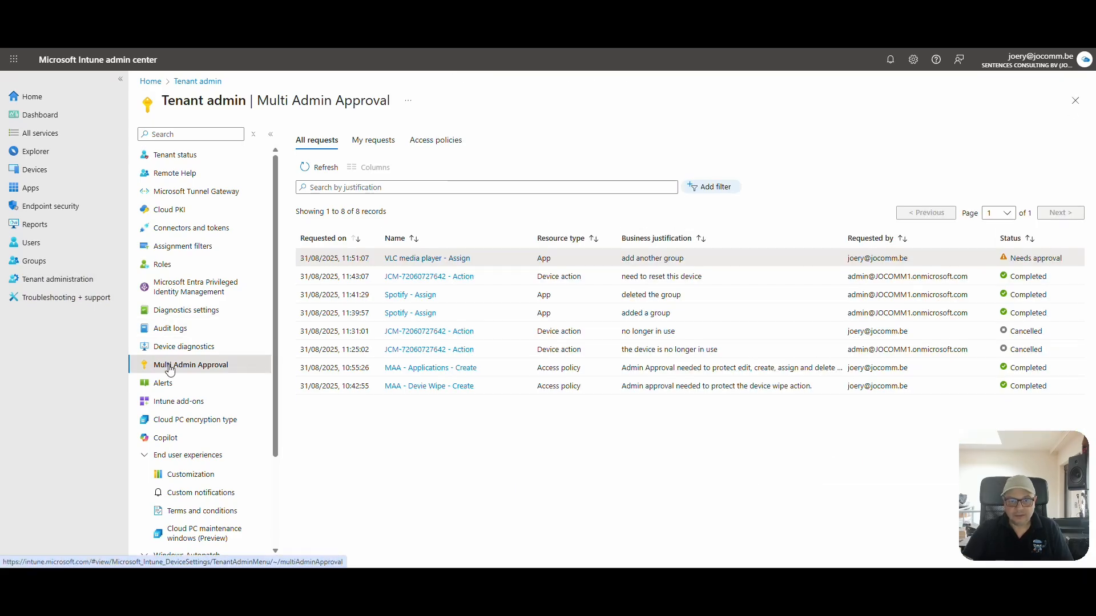
{"action": "left_click", "coordinate": [314, 170]}
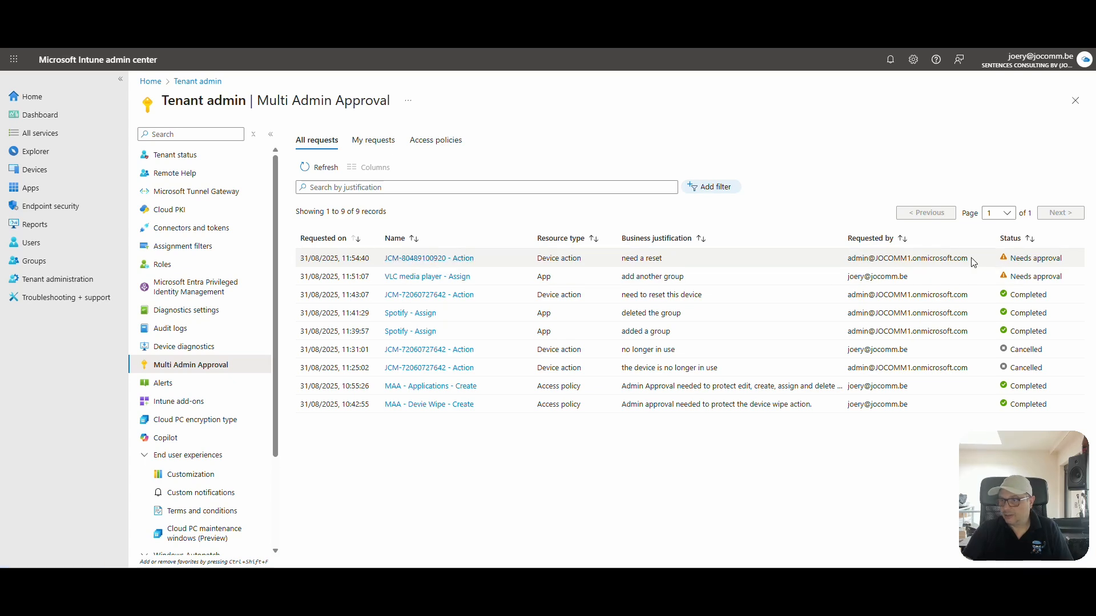
{"action": "left_click_drag", "start_coordinate": [968, 258], "coordinate": [899, 258]}
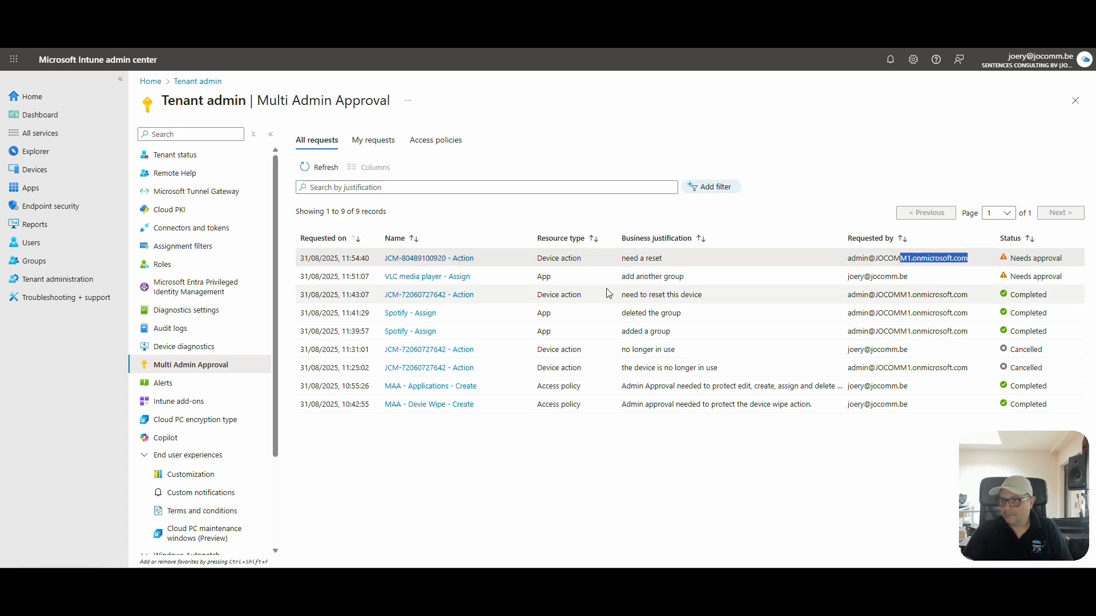
{"action": "left_click", "coordinate": [409, 259]}
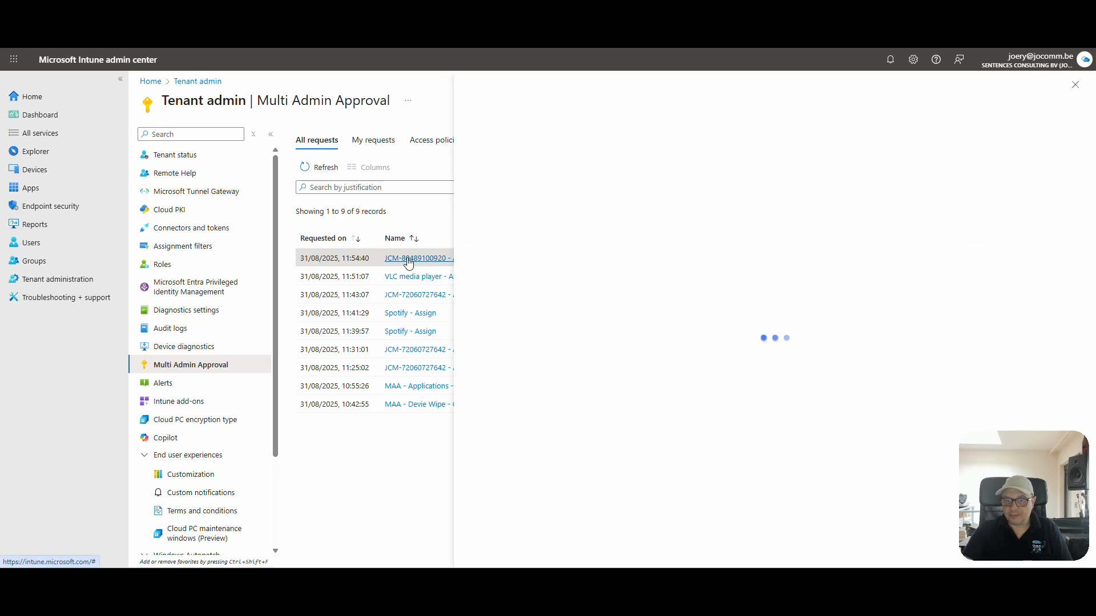
{"action": "left_click", "coordinate": [517, 502]}
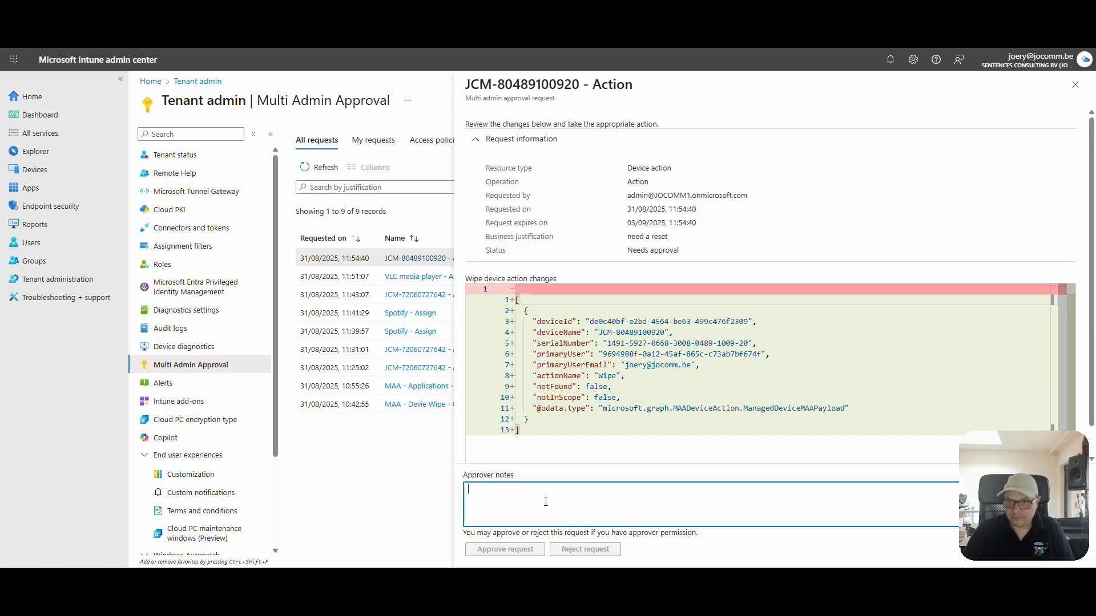
{"action": "type", "text": "f"}
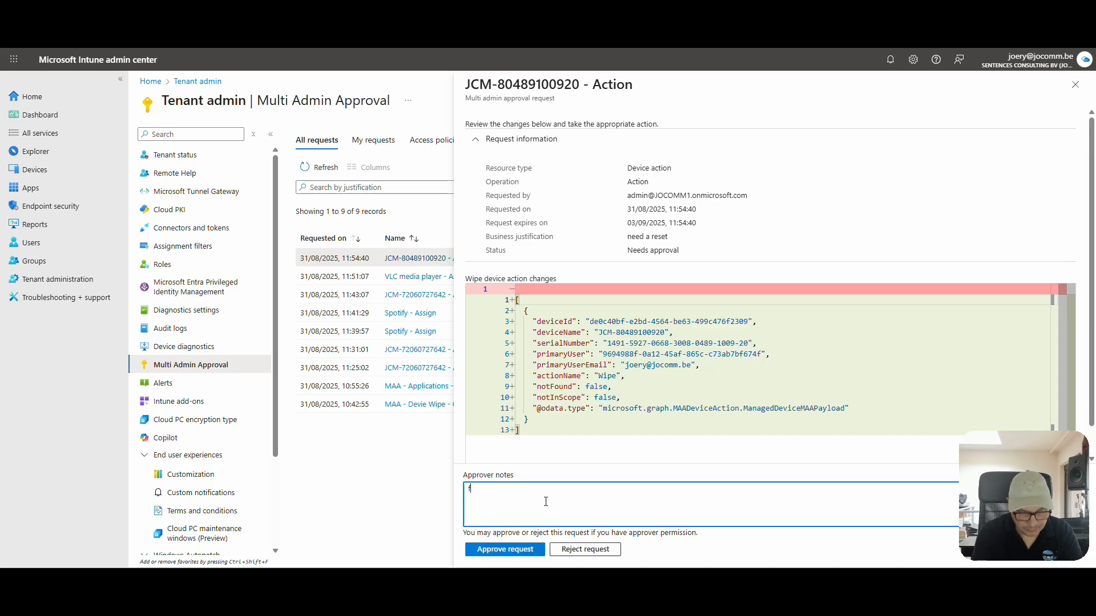
{"action": "type", "text": "ine by me"}
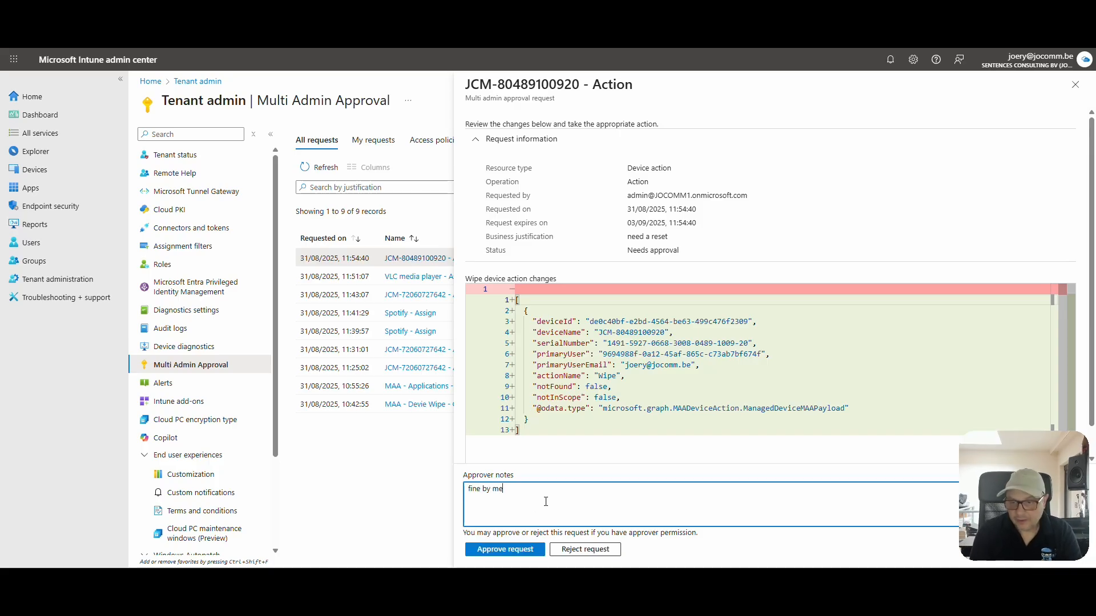
{"action": "left_click", "coordinate": [502, 549]}
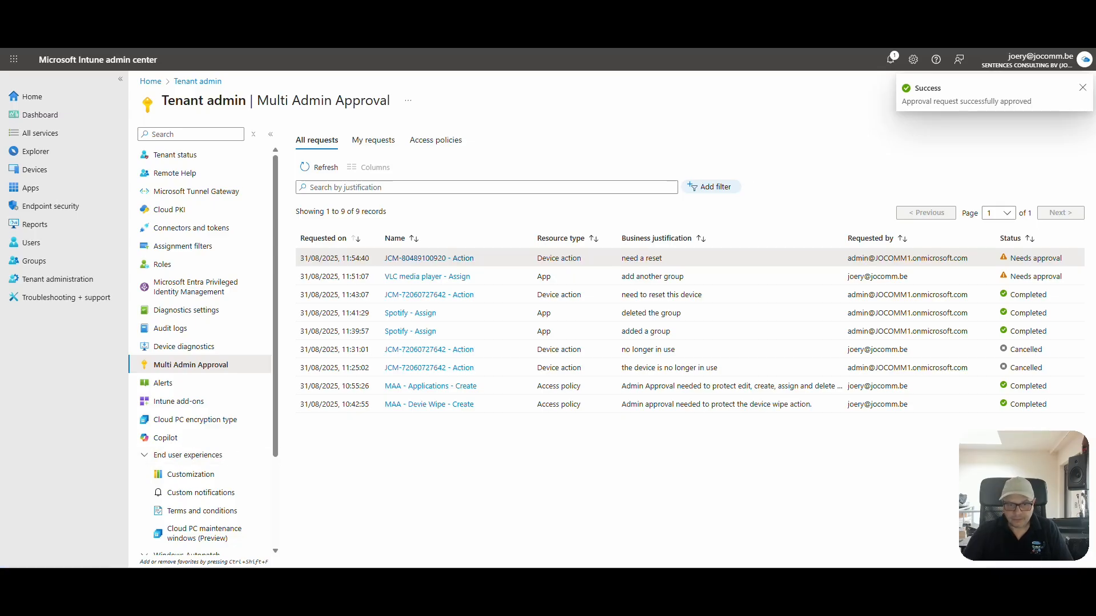
{"action": "key", "text": "alt+Tab"}
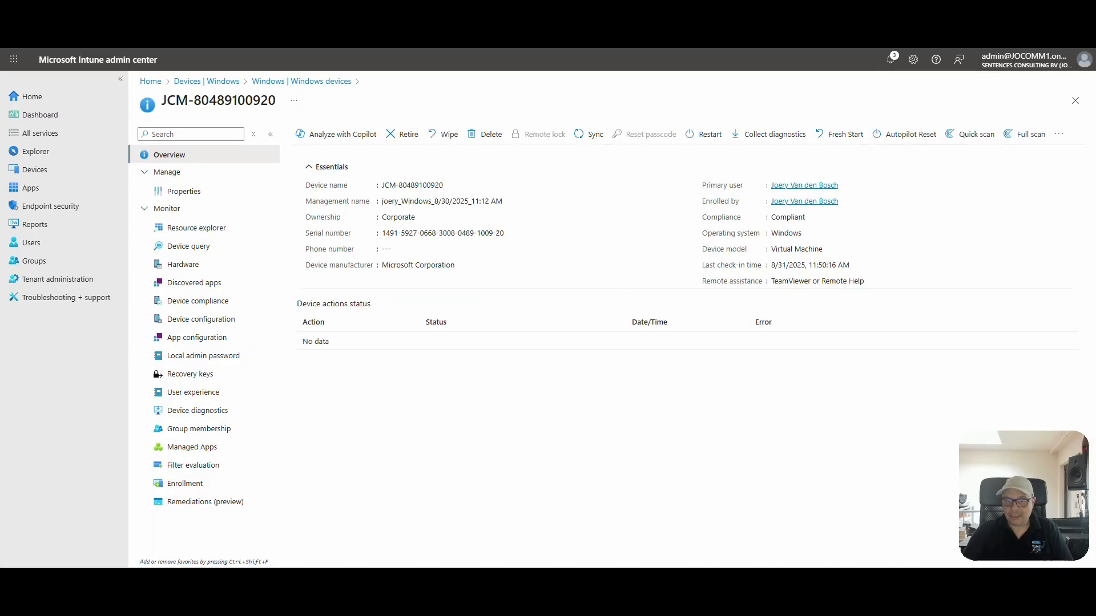
{"action": "left_click", "coordinate": [63, 279]}
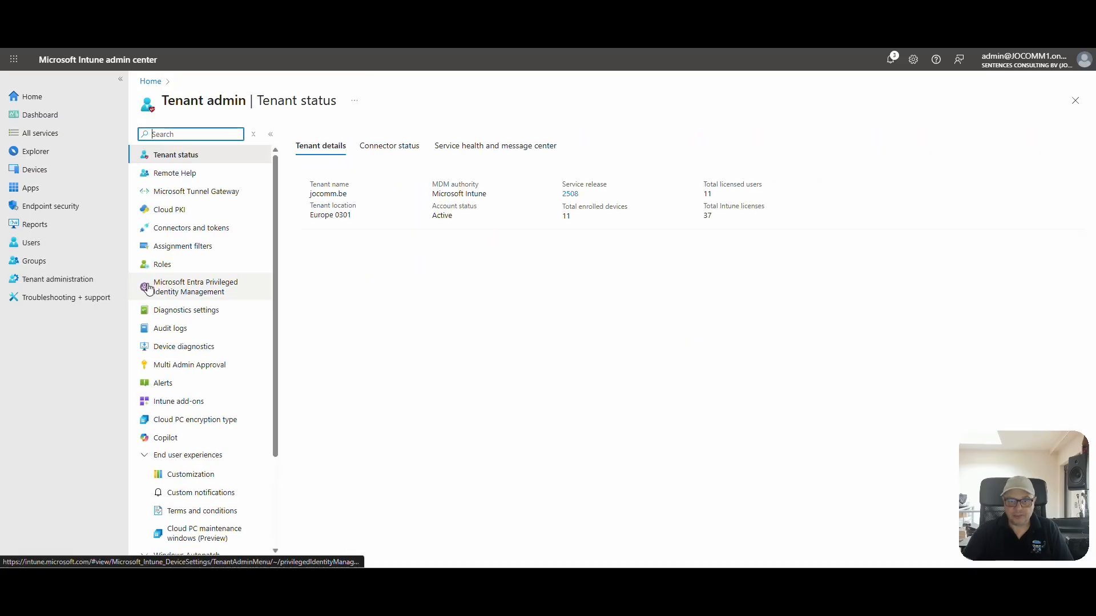
{"action": "left_click", "coordinate": [189, 366]}
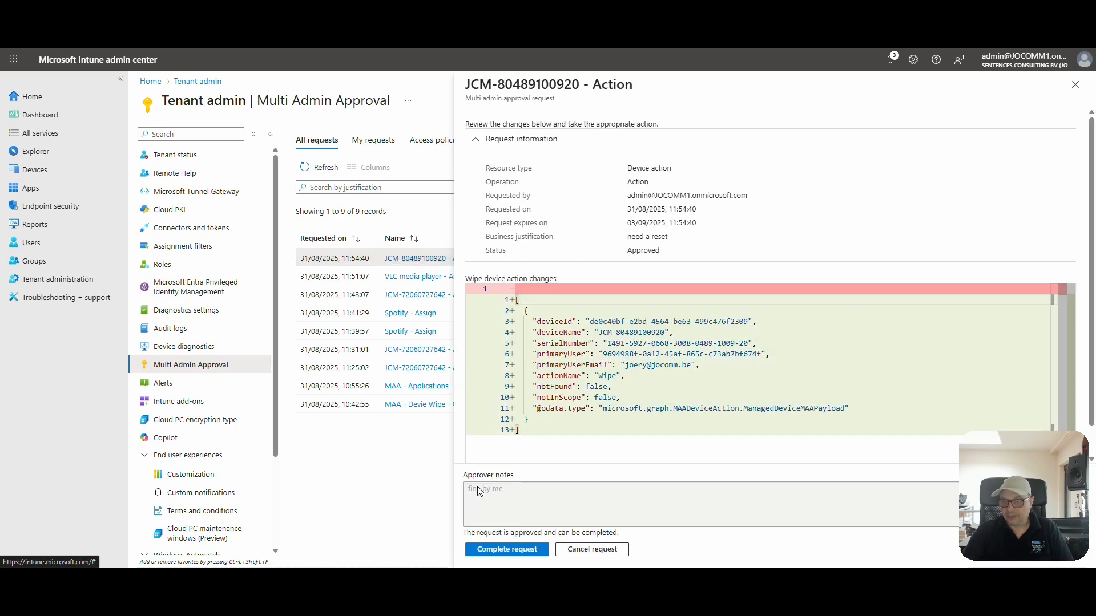
{"action": "left_click", "coordinate": [512, 550]}
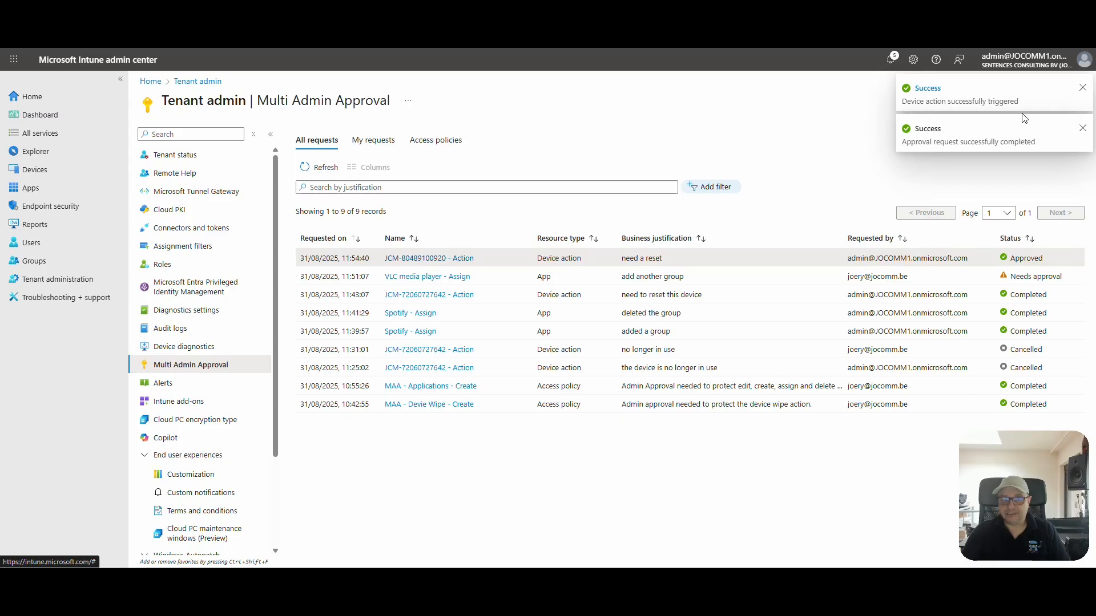
{"action": "key", "text": "ctrl+shift+n"}
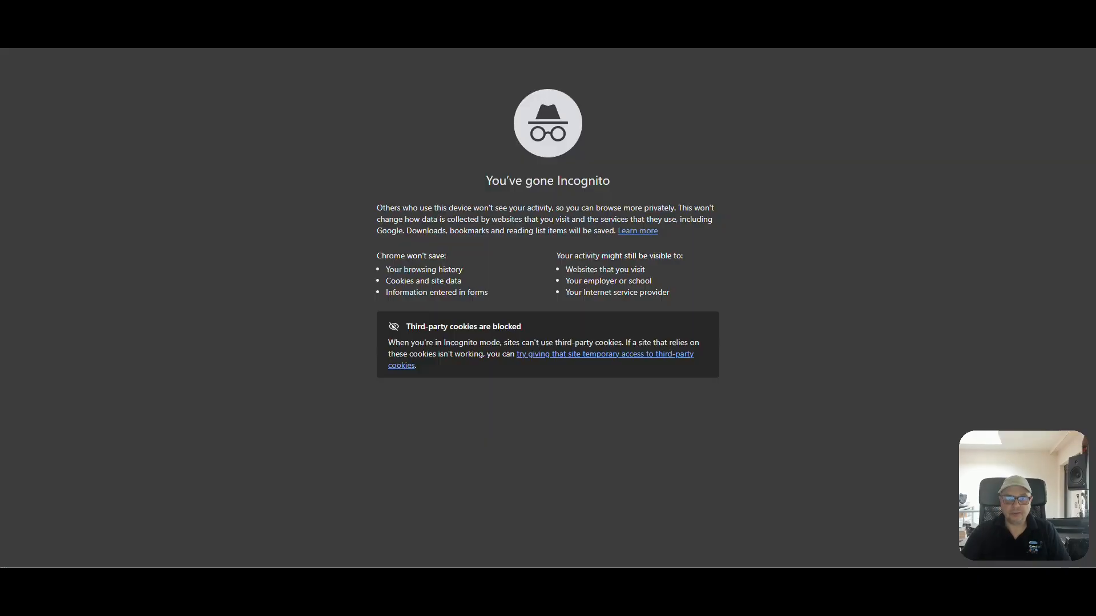
{"action": "type", "text": "int"}
{"action": "key", "text": "Return"}
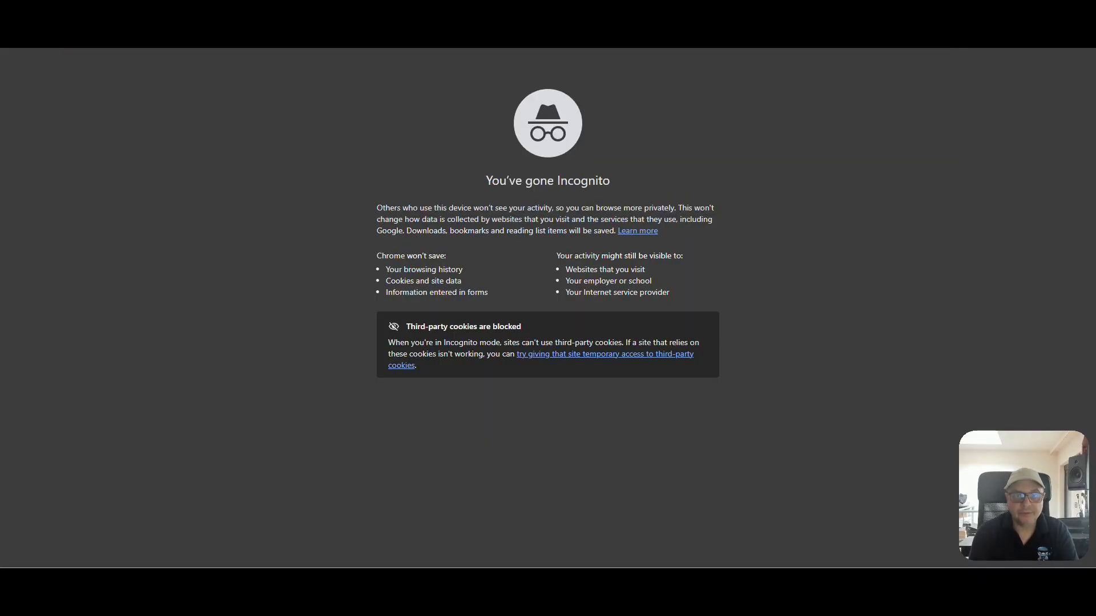
{"action": "type", "text": "int"}
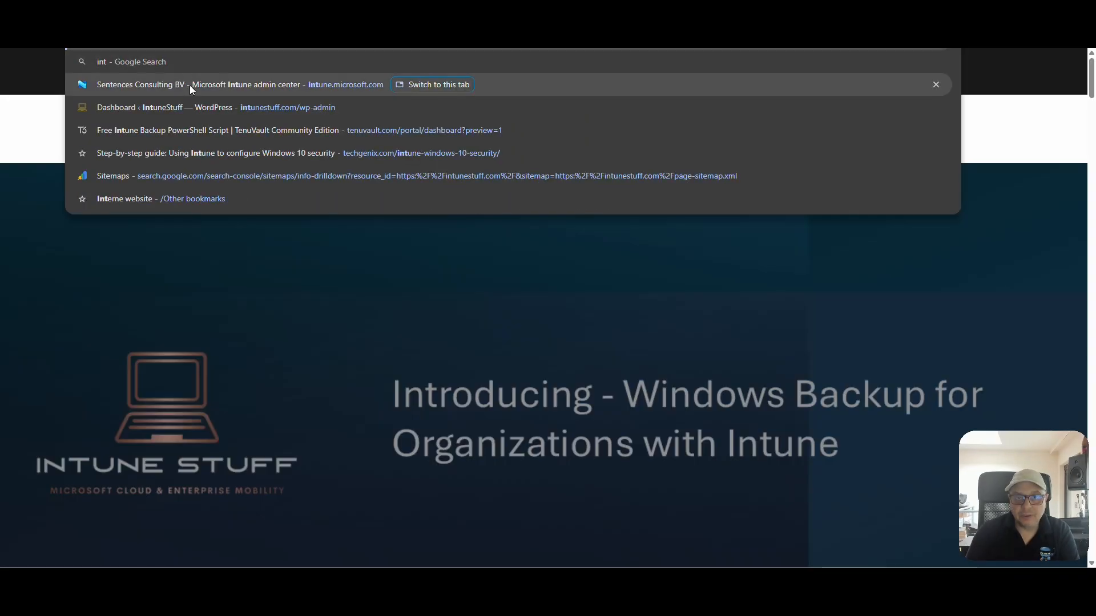
{"action": "left_click", "coordinate": [188, 86]}
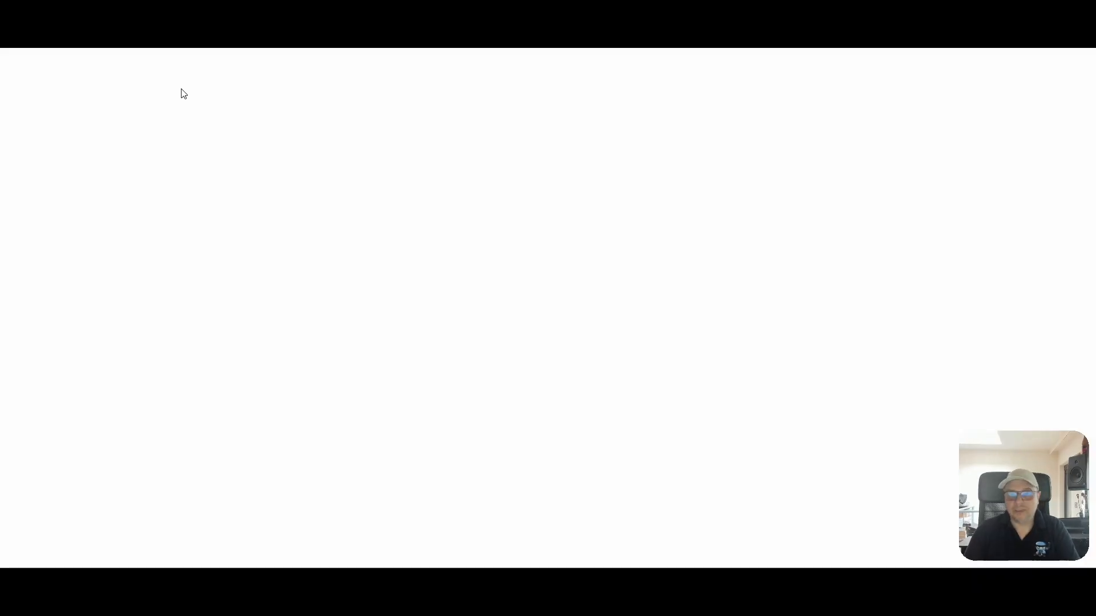
{"action": "left_click", "coordinate": [40, 170]}
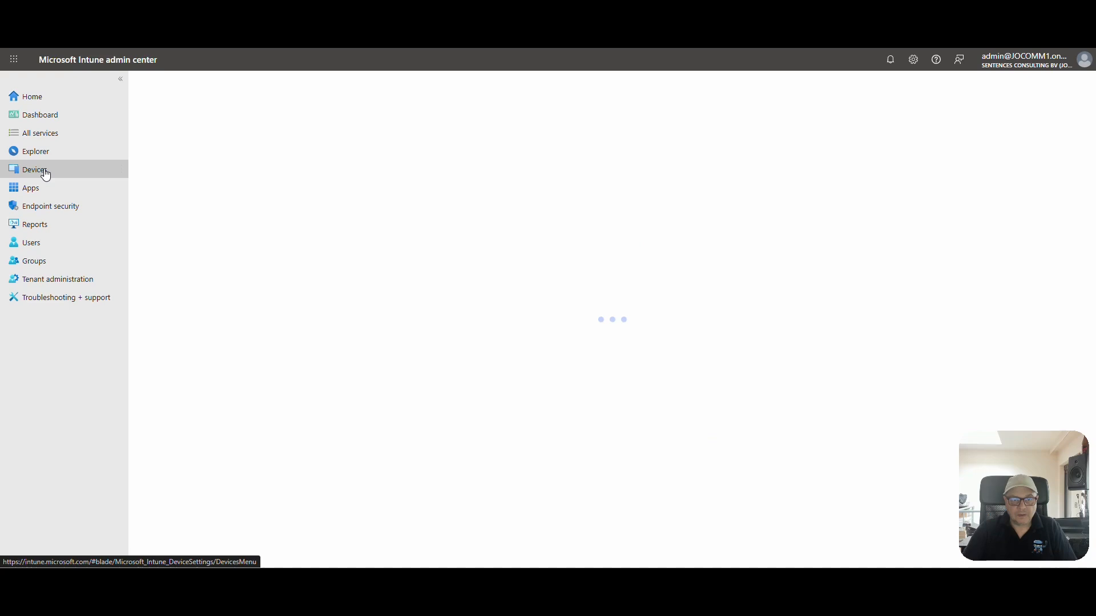
{"action": "left_click", "coordinate": [181, 245]}
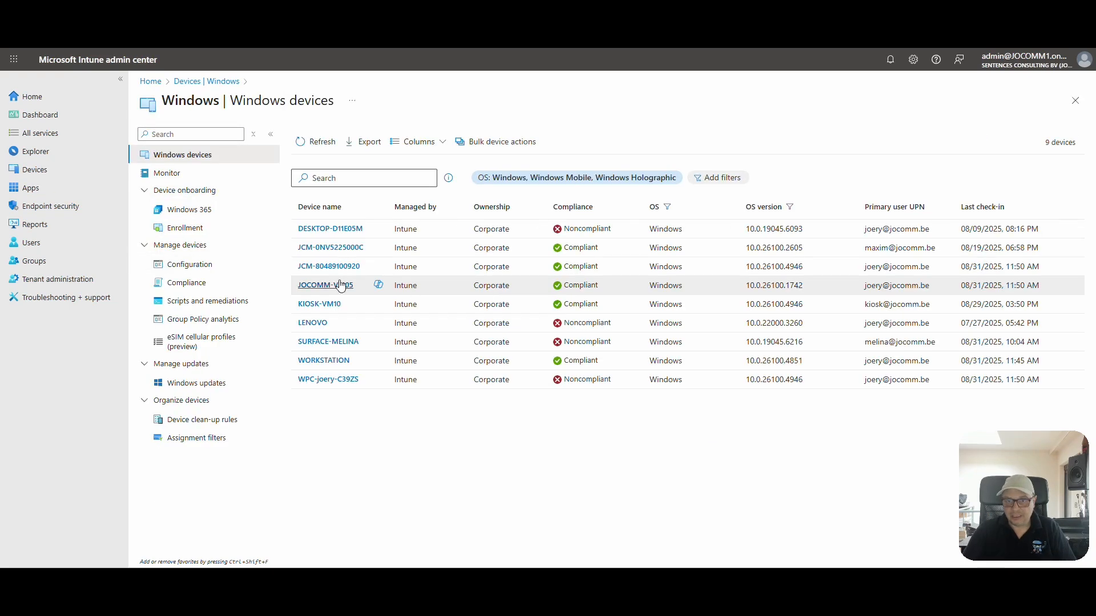
{"action": "left_click", "coordinate": [338, 267]}
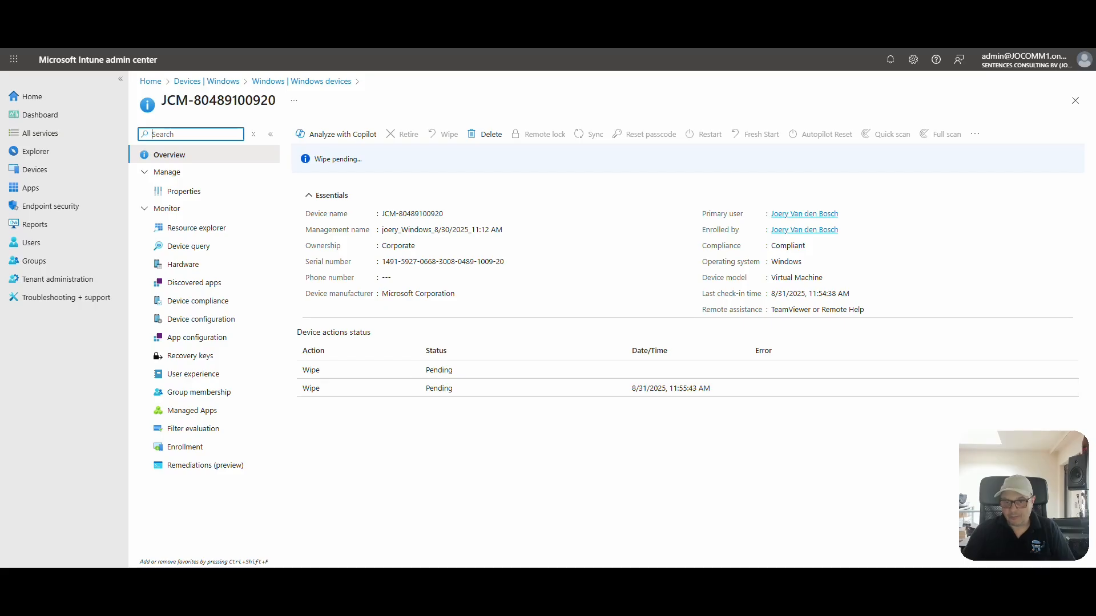
Step: Switch to the JOCOMM-VM02 virtual machine, sync the device with Intune to trigger the wipe, and minimize the virtual machine window
{"action": "mouse_move", "coordinate": [314, 585]}
{"action": "left_click", "coordinate": [314, 545]}
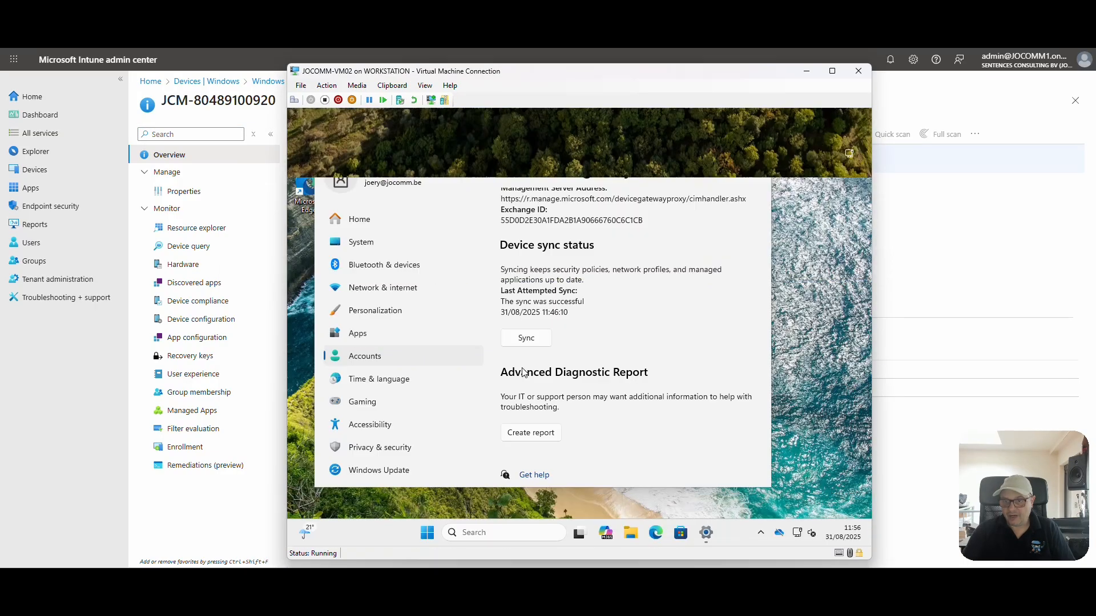
{"action": "left_click", "coordinate": [526, 339]}
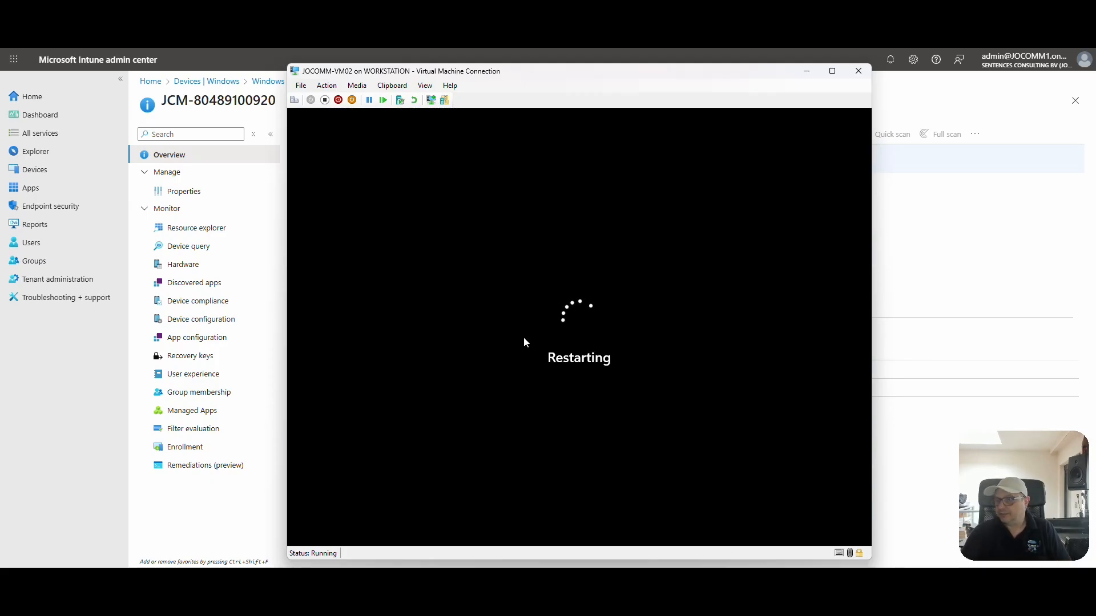
{"action": "left_click", "coordinate": [807, 73]}
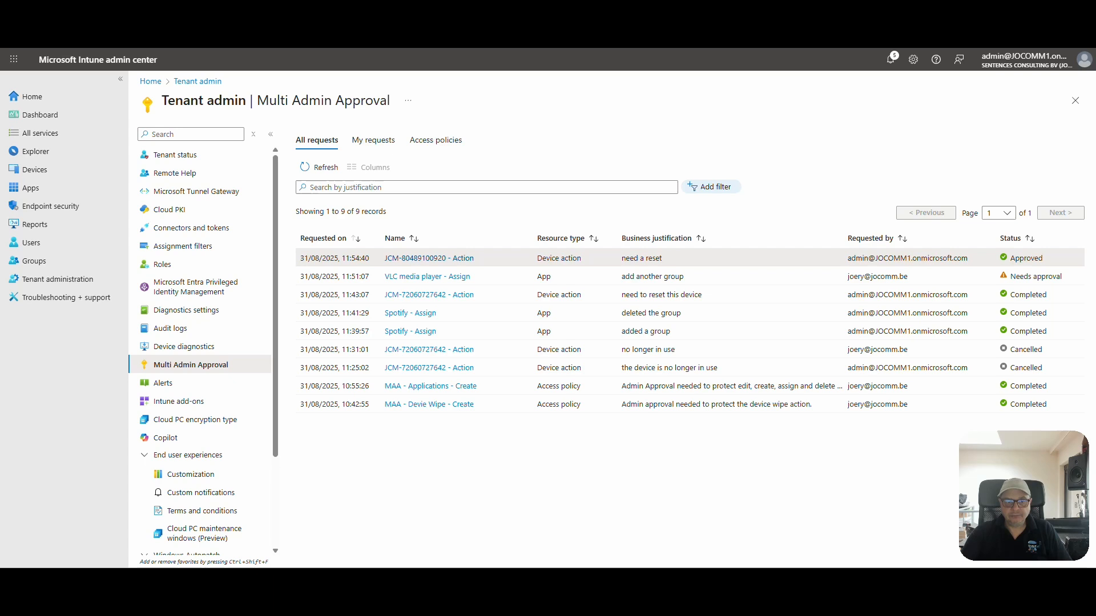
Step: Reload the Multi Admin Approval requests and examine the business justification of the "VLC media player - Assign" request
{"action": "left_click", "coordinate": [37, 190]}
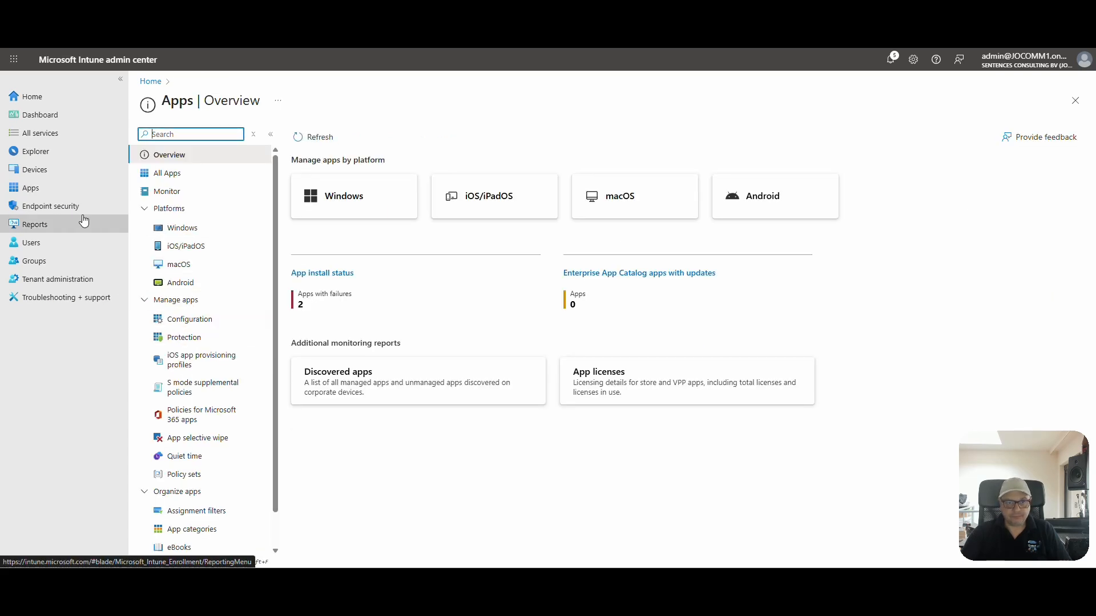
{"action": "left_click", "coordinate": [50, 280]}
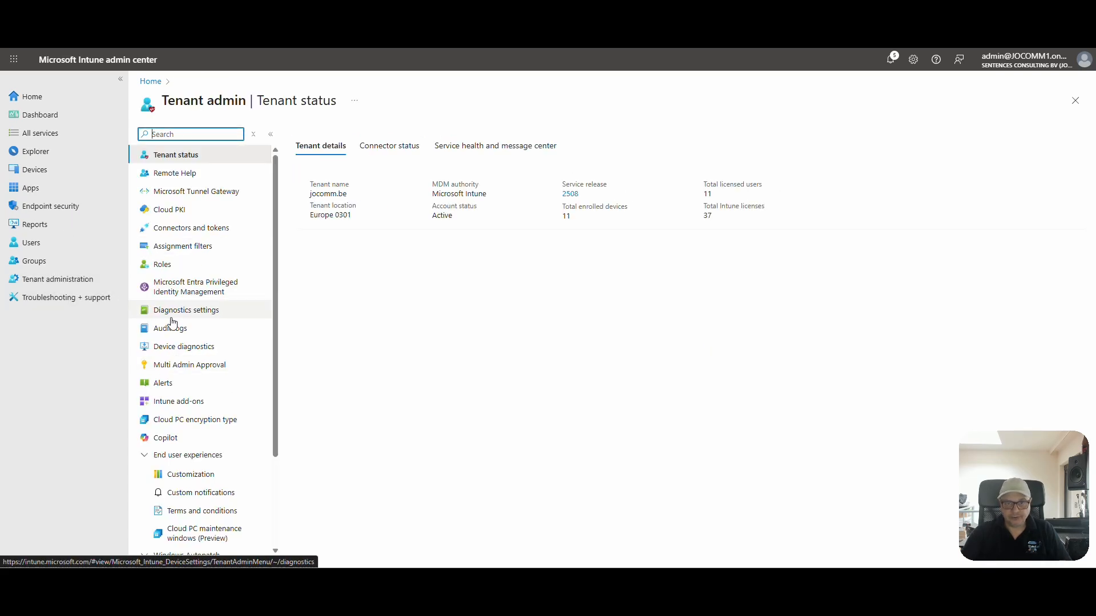
{"action": "left_click", "coordinate": [174, 364]}
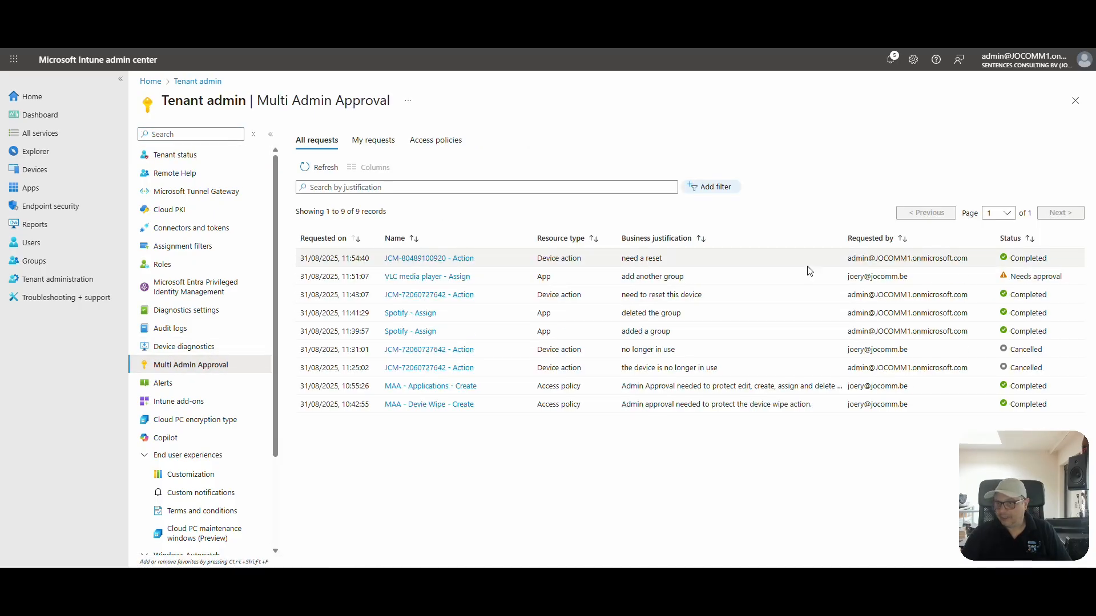
{"action": "left_click_drag", "start_coordinate": [688, 277], "coordinate": [640, 282]}
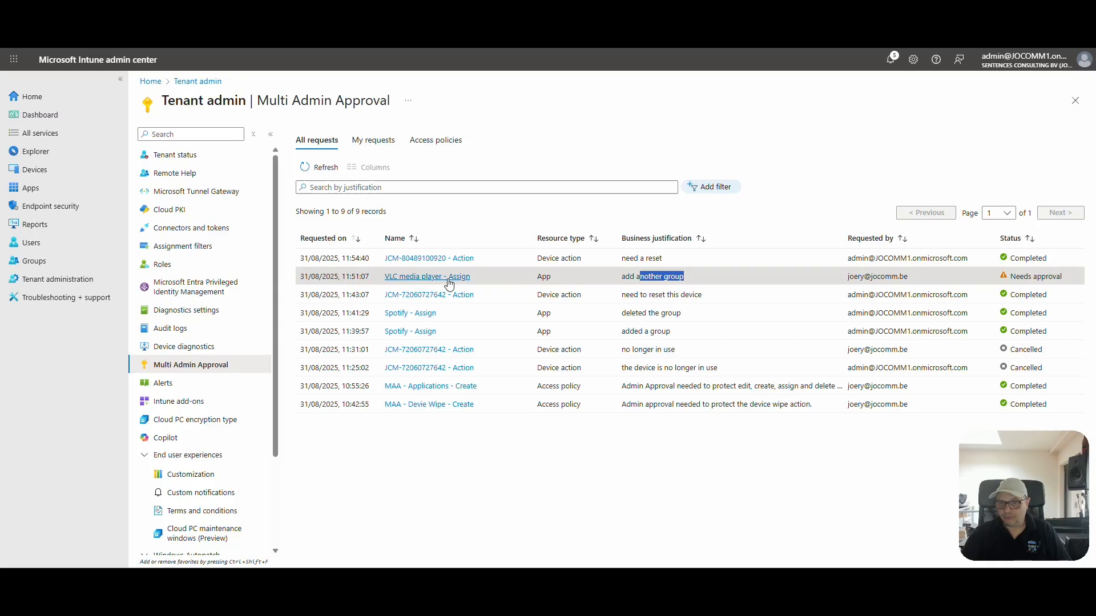
Step: Try to approve the "VLC media player - Assign" request with the approver note "i approve", and dismiss the notifications
{"action": "mouse_move", "coordinate": [159, 563]}
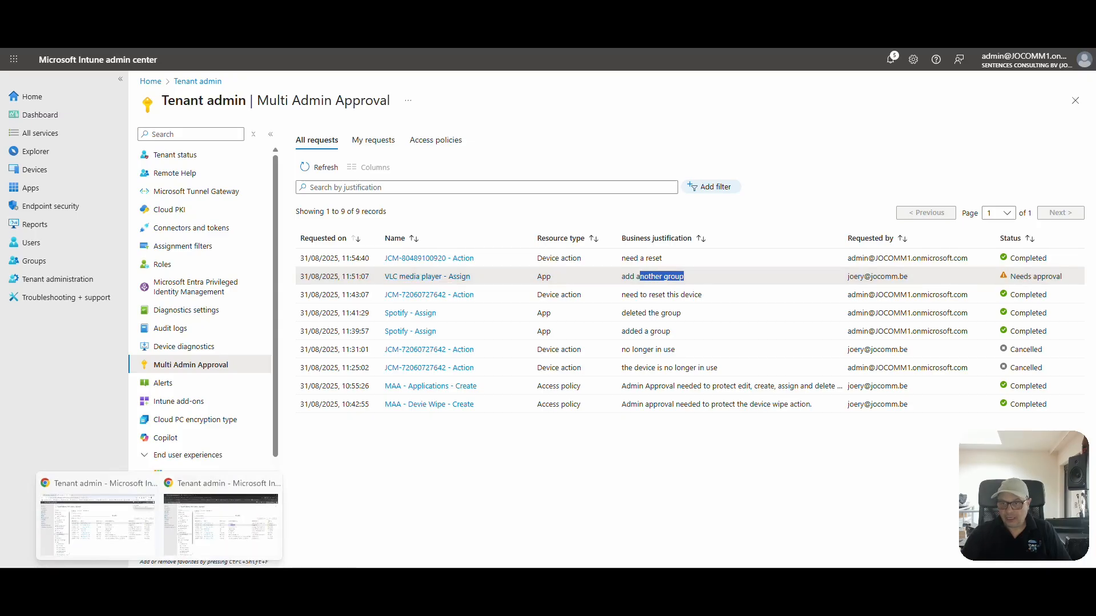
{"action": "left_click", "coordinate": [98, 523]}
{"action": "key", "text": "alt+Tab"}
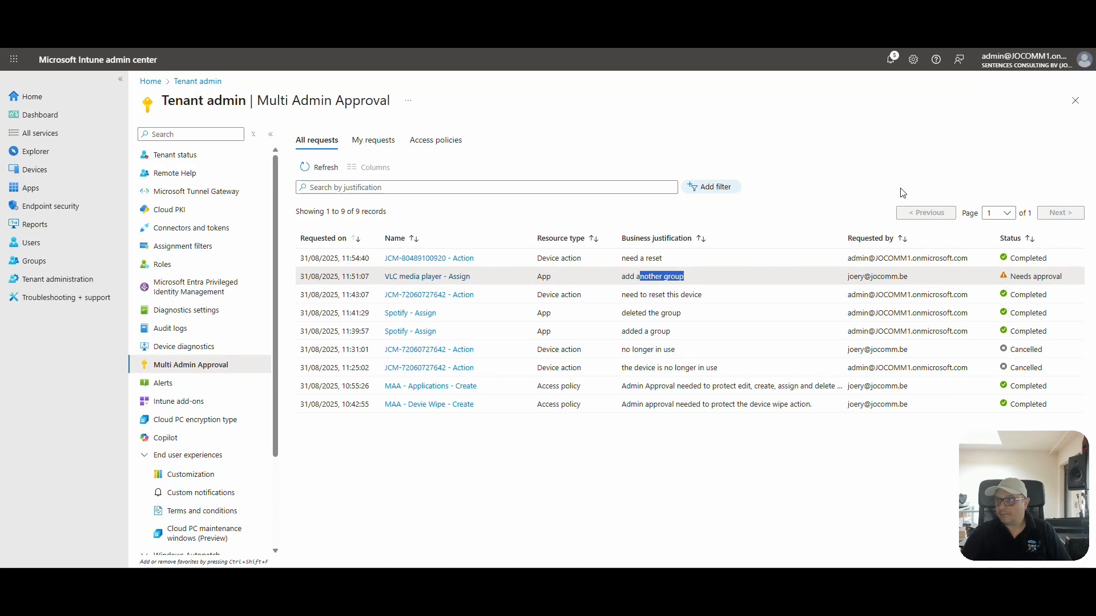
{"action": "left_click", "coordinate": [440, 276]}
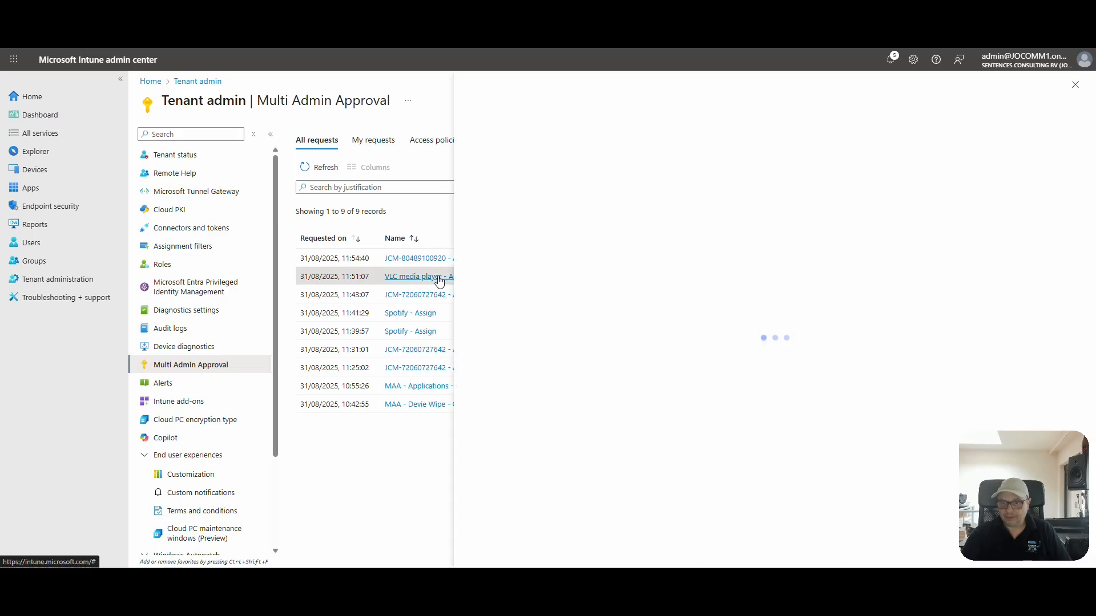
{"action": "left_click", "coordinate": [537, 508]}
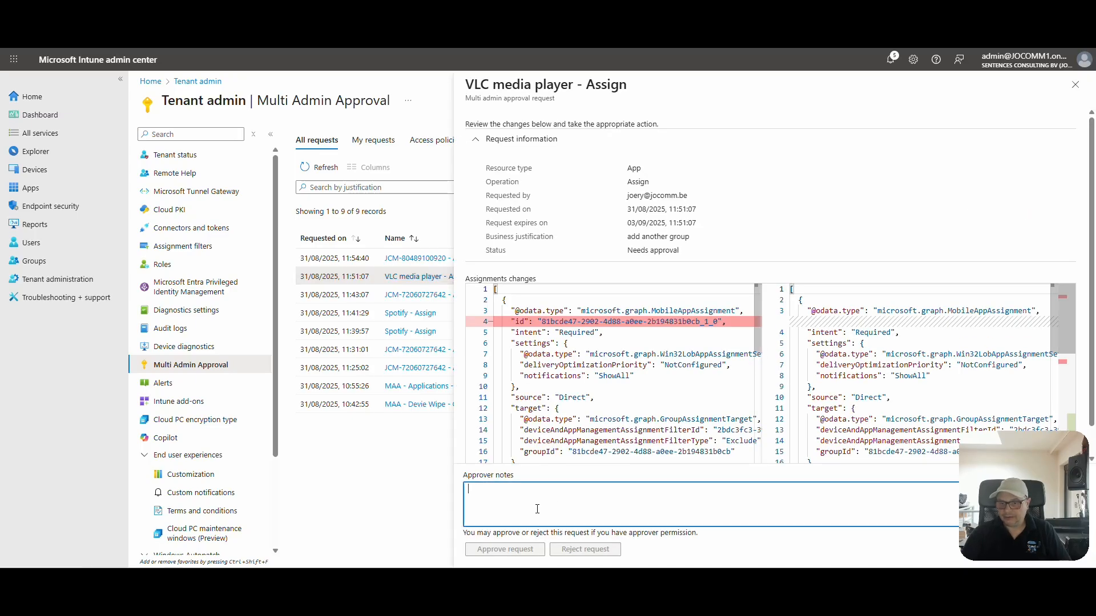
{"action": "type", "text": "i approve"}
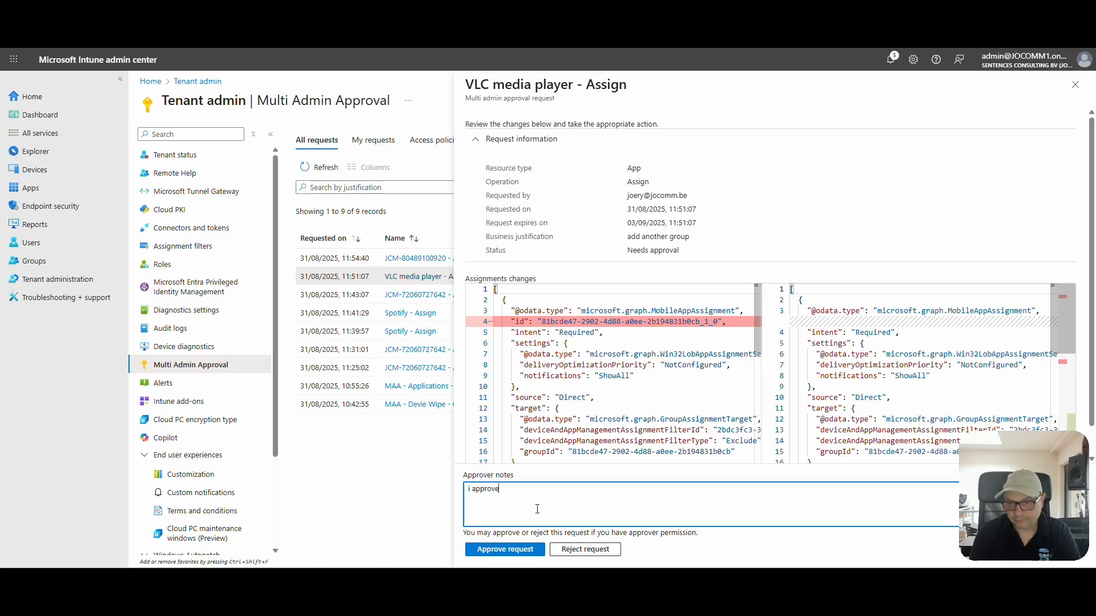
{"action": "left_click", "coordinate": [504, 549]}
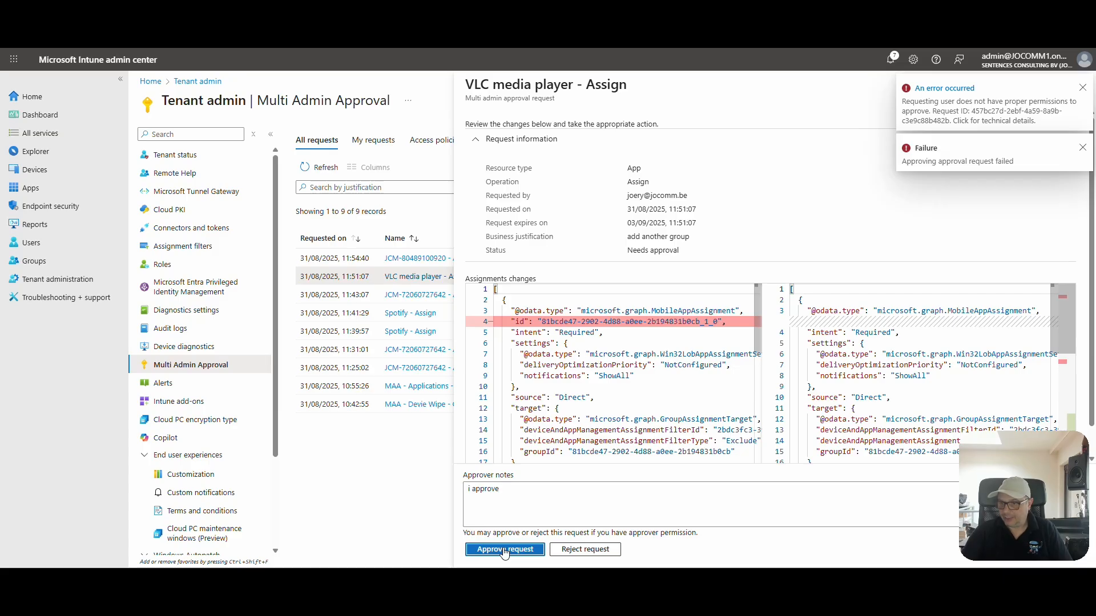
{"action": "left_click", "coordinate": [1082, 147]}
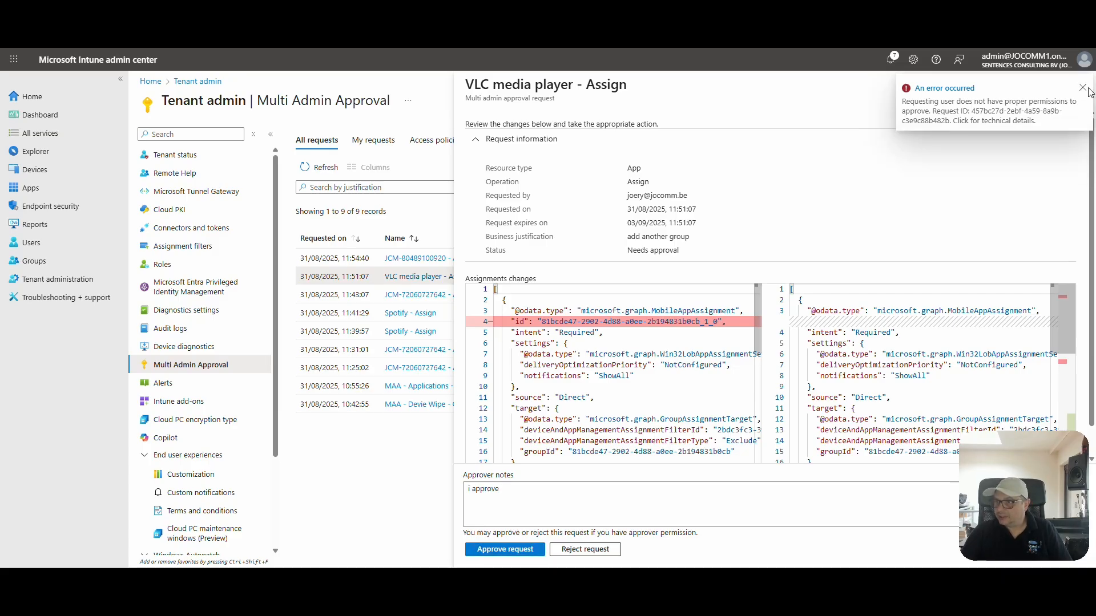
{"action": "left_click", "coordinate": [1083, 88]}
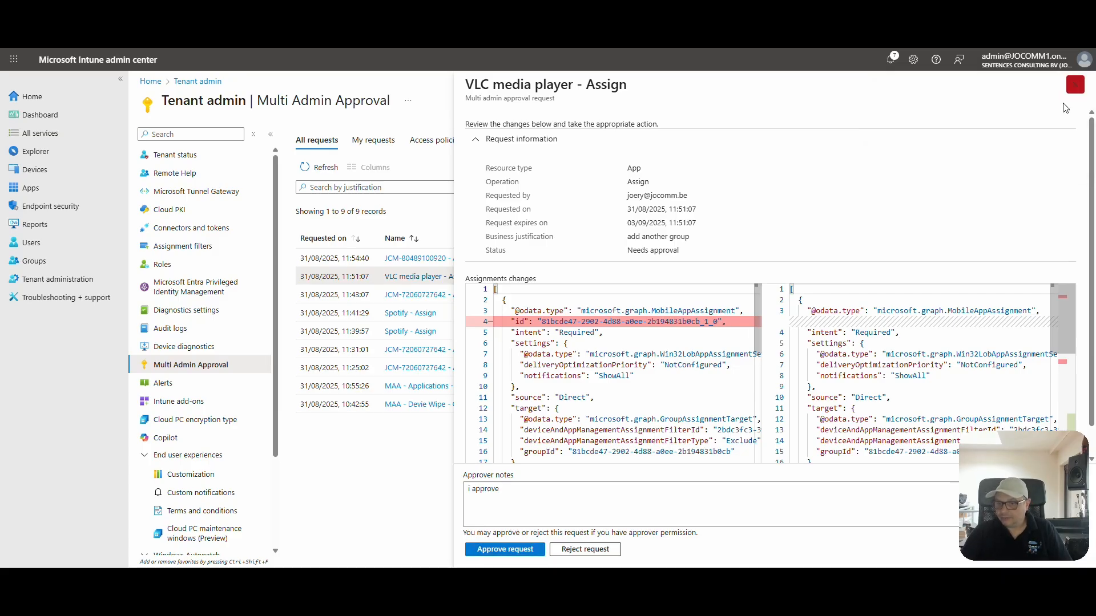
Step: Try to reject the "VLC media player - Assign" request, dismiss the notifications and close the request details
{"action": "left_click", "coordinate": [587, 549]}
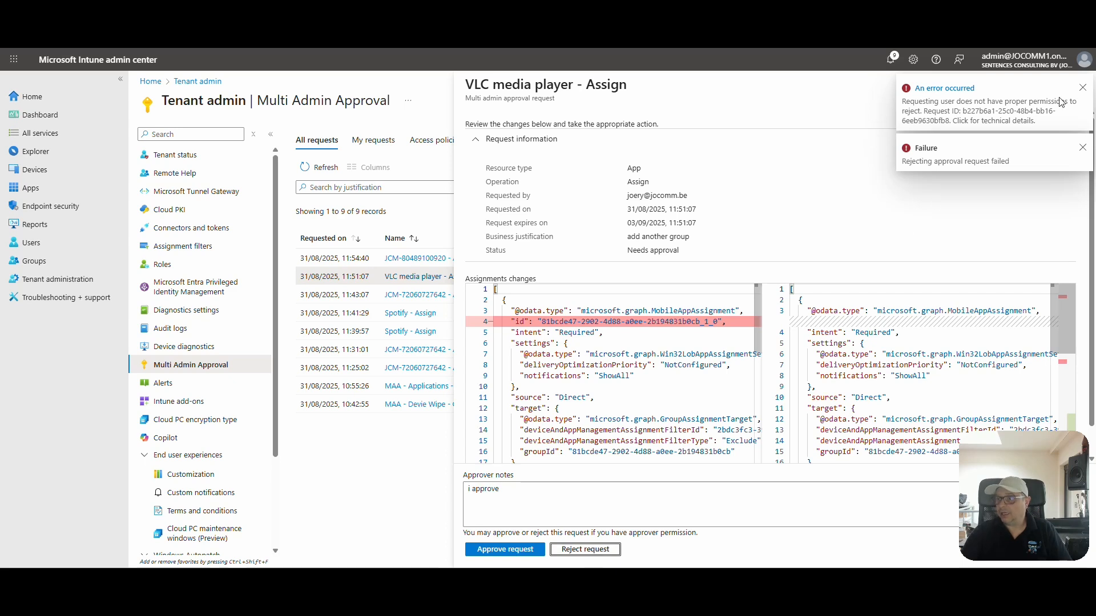
{"action": "left_click", "coordinate": [1082, 88]}
{"action": "left_click", "coordinate": [1082, 87]}
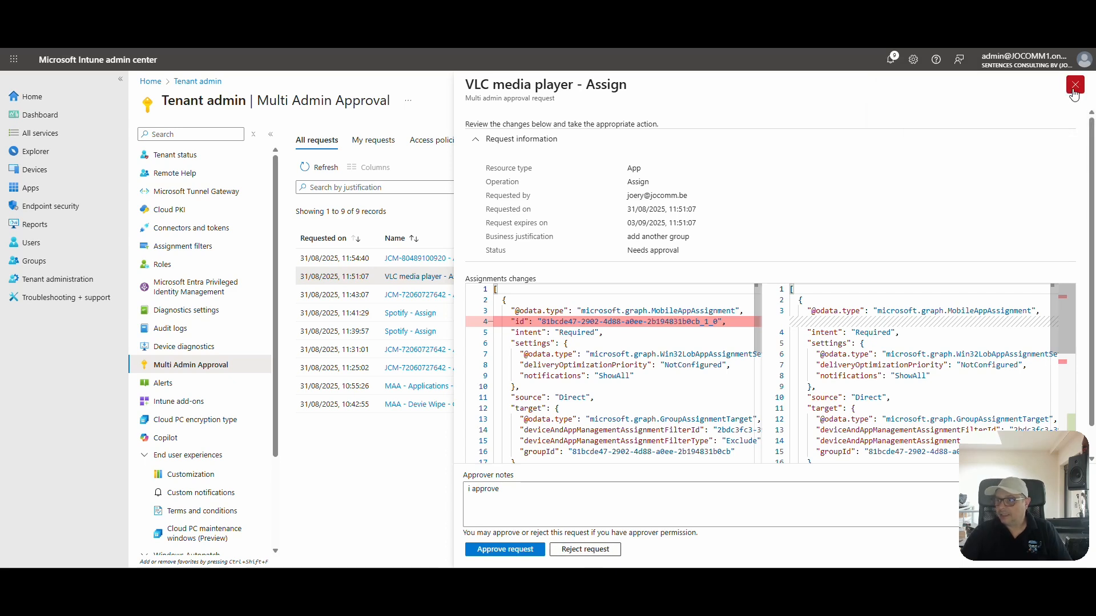
{"action": "left_click", "coordinate": [1075, 85]}
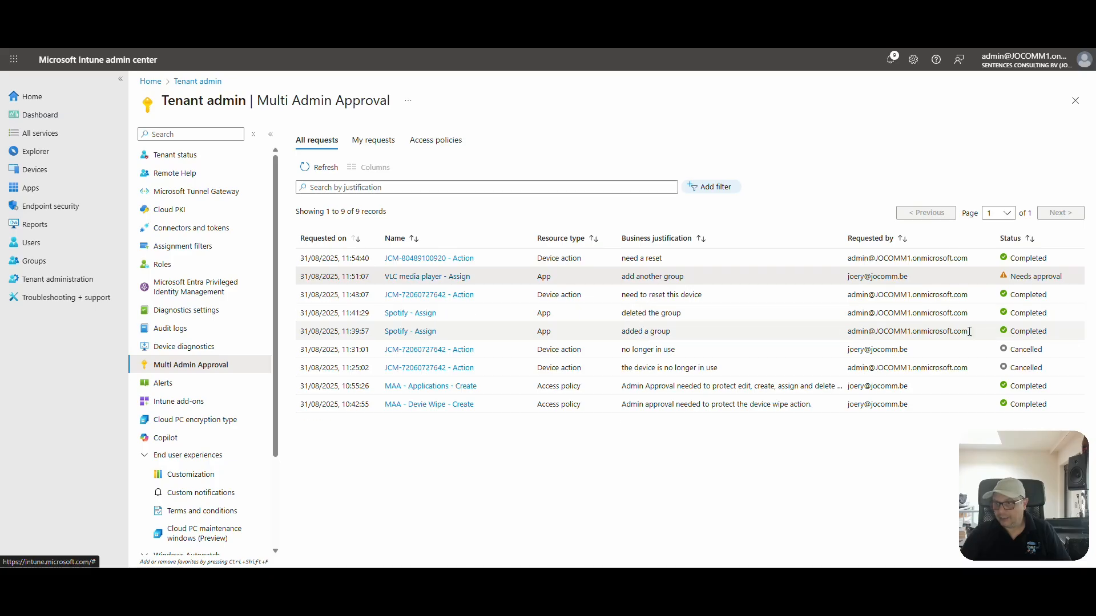
Step: Open the Azure portal in a new incognito window and go to the Microsoft Entra ID tenant overview
{"action": "left_click_drag", "start_coordinate": [969, 331], "coordinate": [841, 342]}
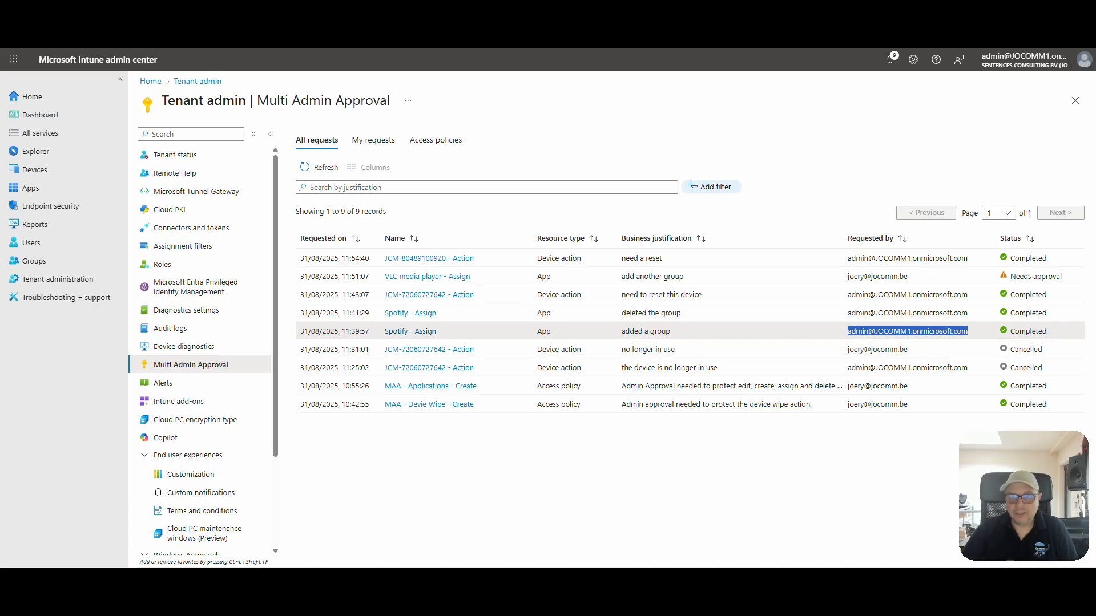
{"action": "key", "text": "ctrl+shift+n"}
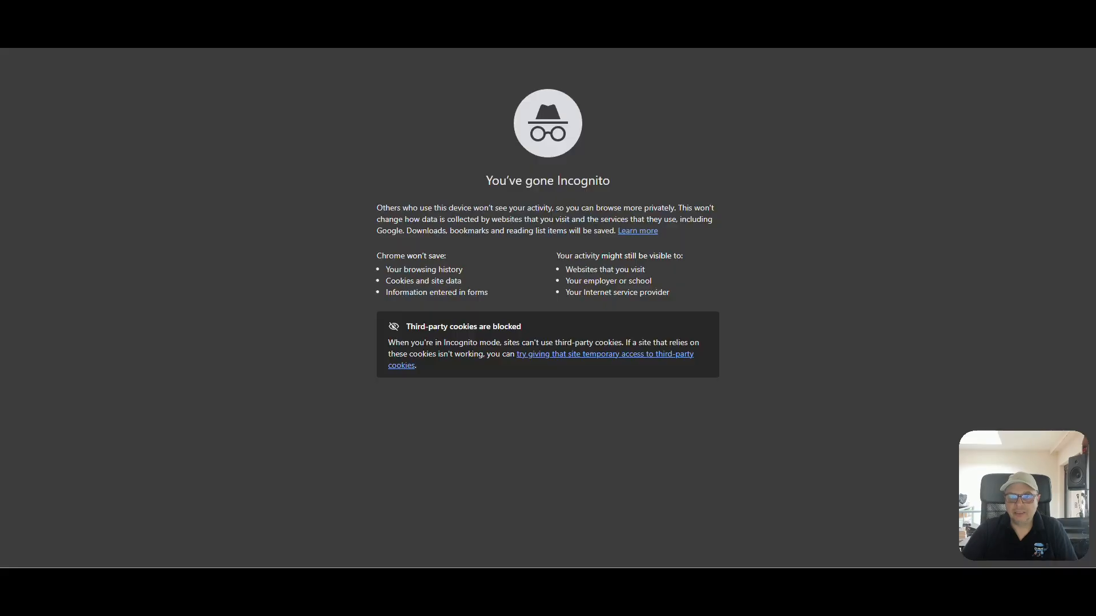
{"action": "type", "text": "port"}
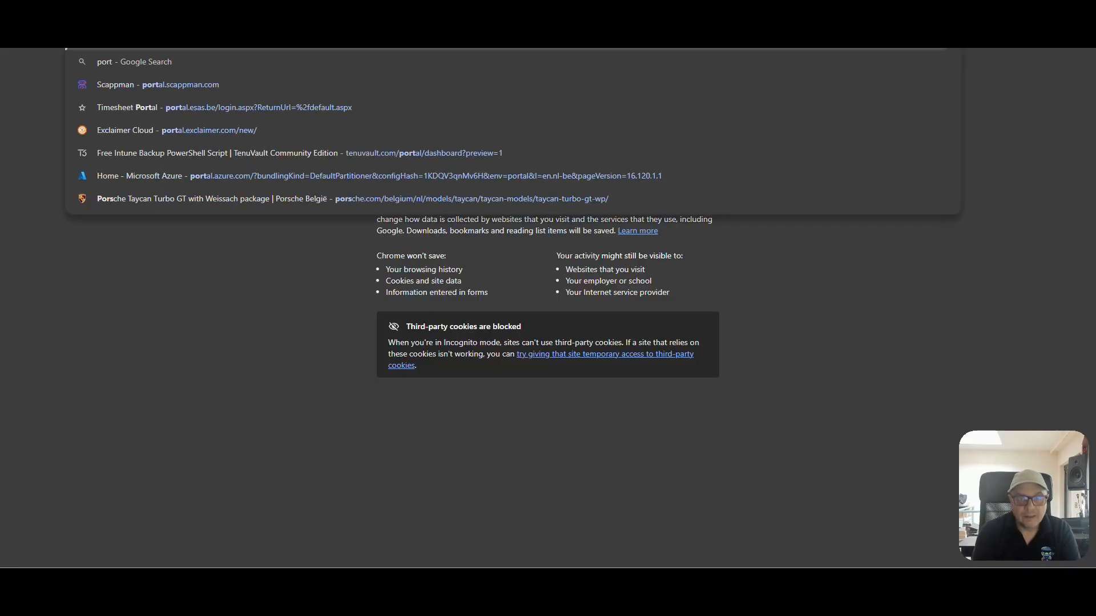
{"action": "key", "text": "Return"}
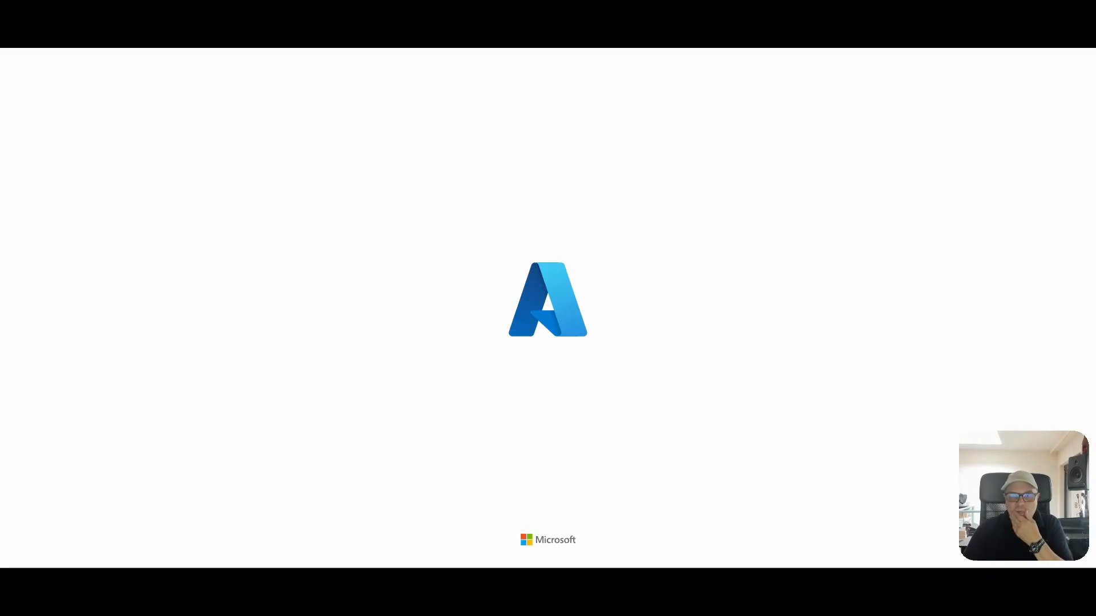
{"action": "left_click", "coordinate": [401, 142]}
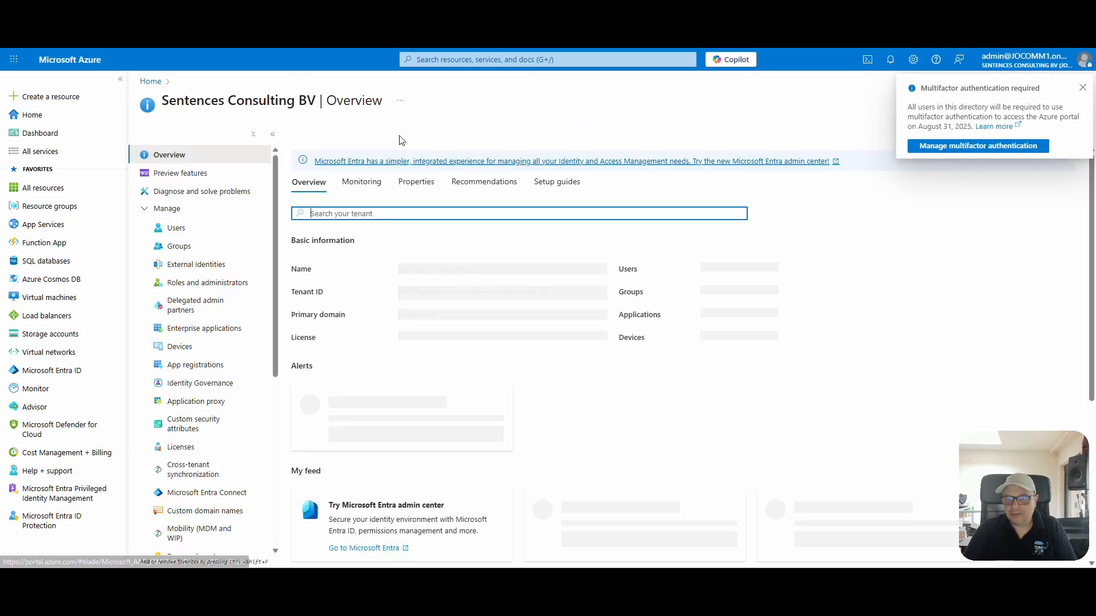
{"action": "left_click", "coordinate": [1083, 89]}
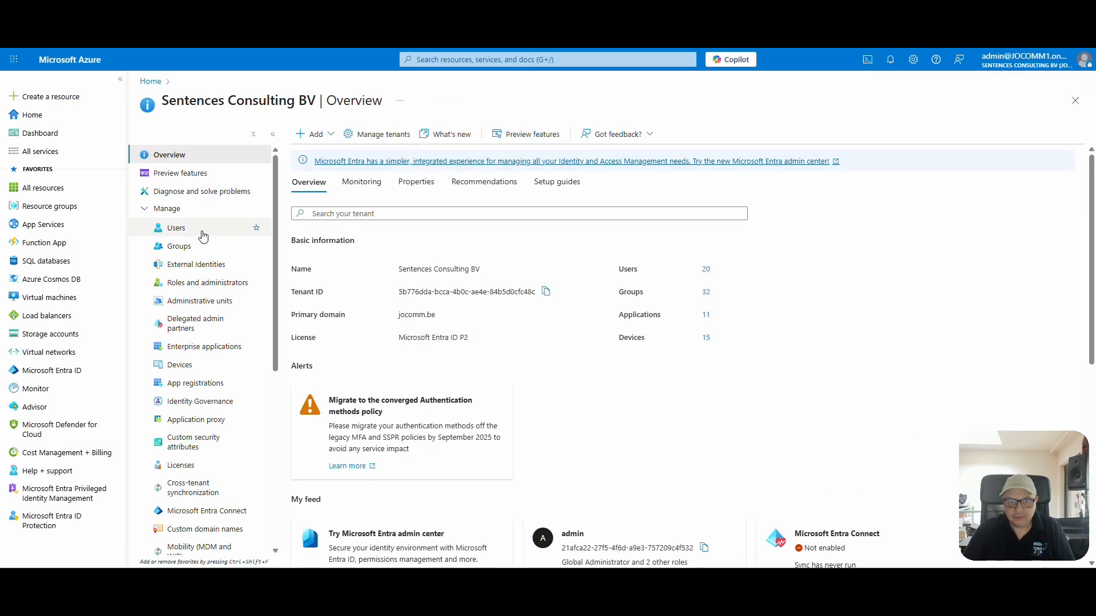
Step: Search the tenant's users for "admin", open that account and examine its assigned licenses
{"action": "left_click", "coordinate": [201, 229]}
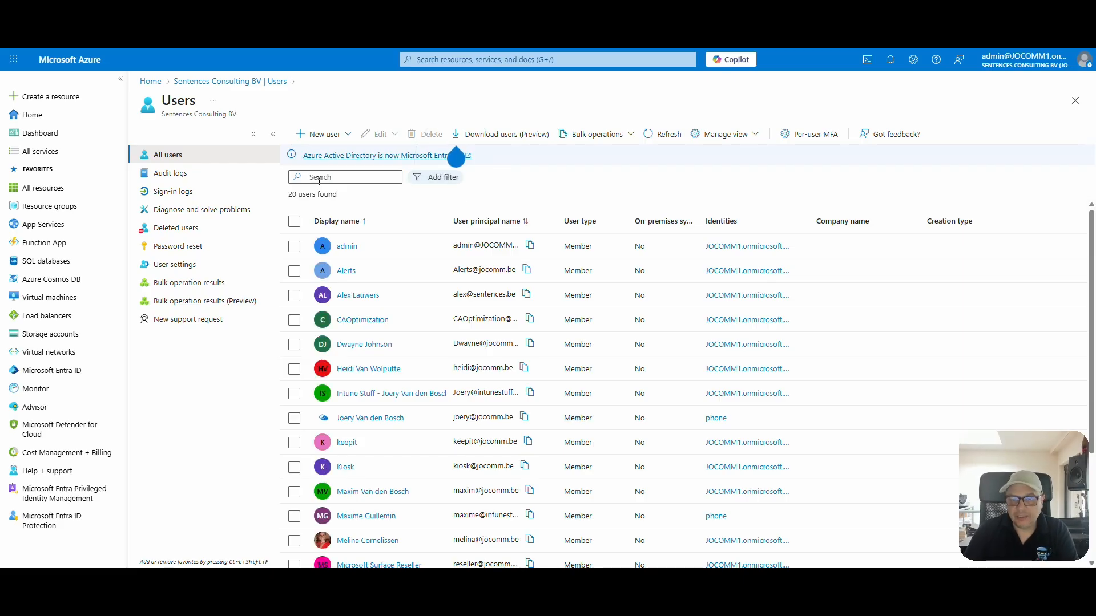
{"action": "left_click", "coordinate": [339, 178]}
{"action": "type", "text": "a"}
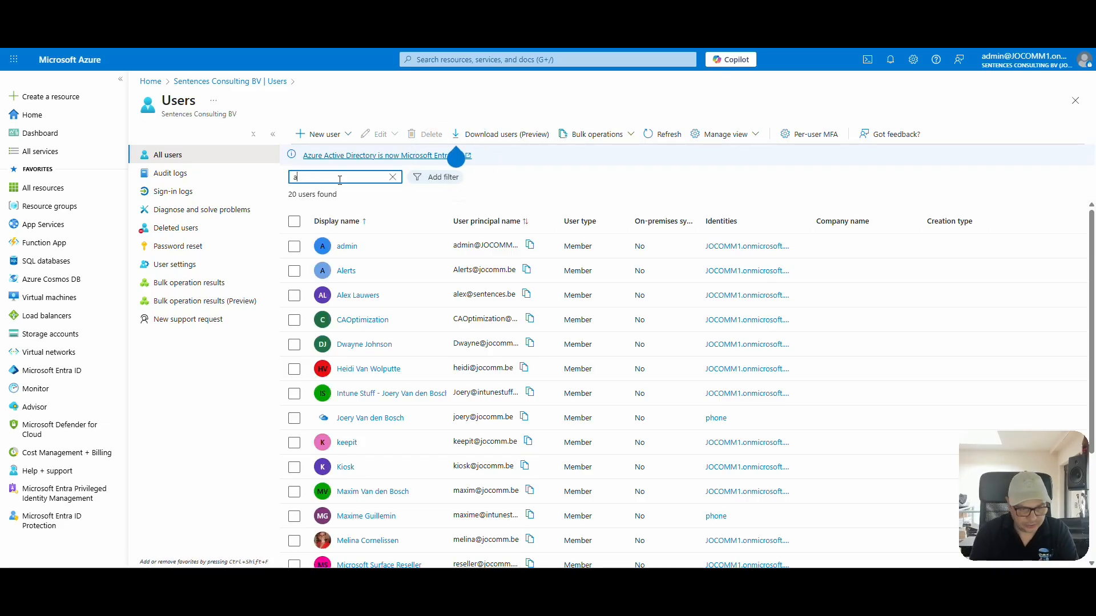
{"action": "type", "text": "dmin"}
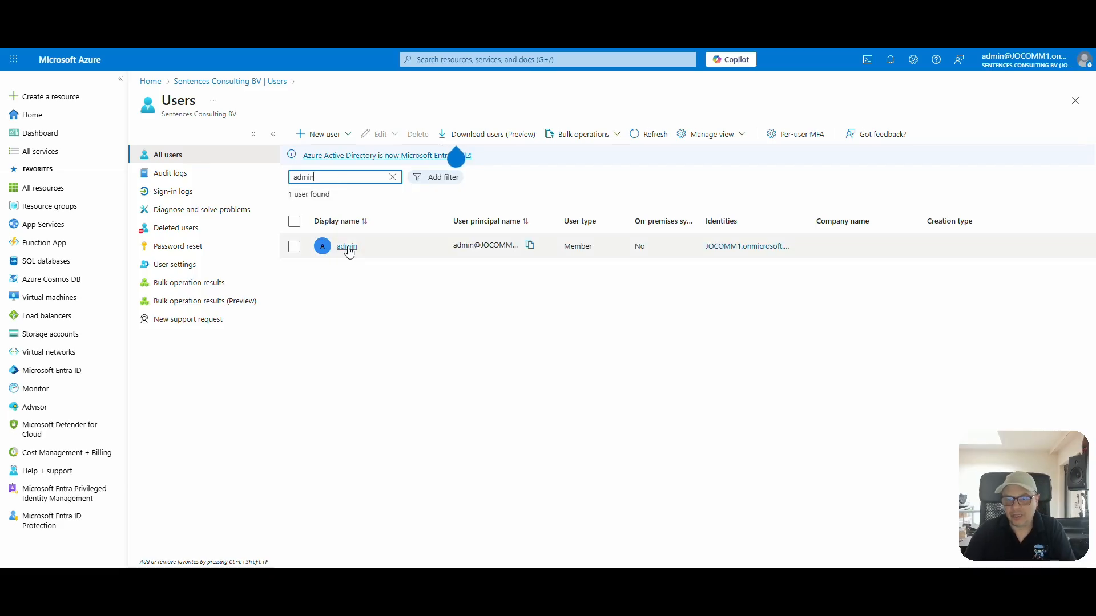
{"action": "left_click", "coordinate": [347, 247]}
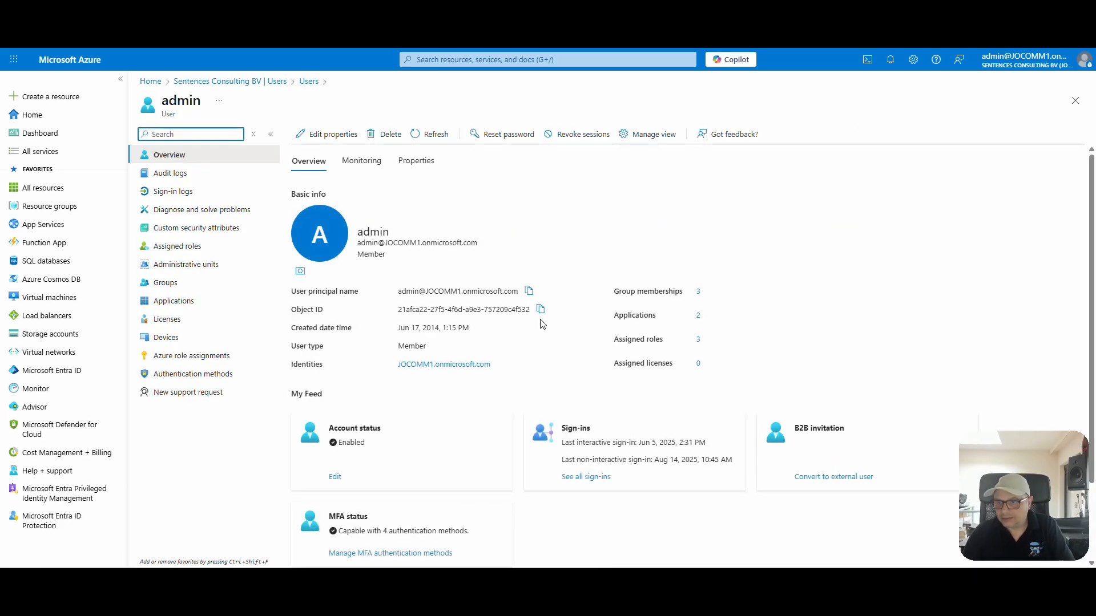
{"action": "left_click_drag", "start_coordinate": [714, 364], "coordinate": [667, 375]}
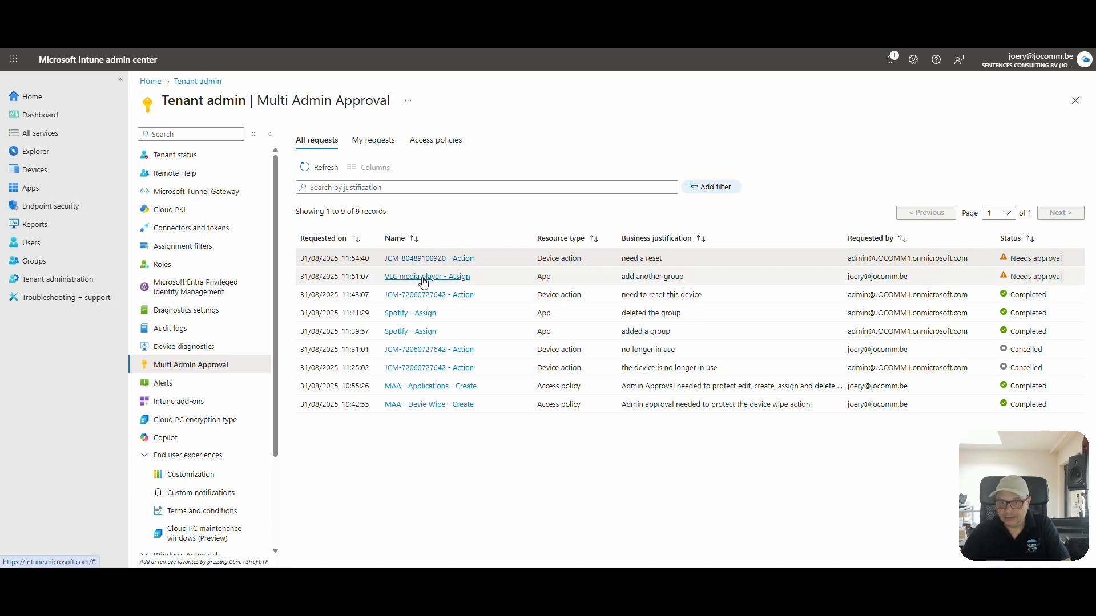
Step: Cancel the "VLC media player - Assign" request from its requester's Intune window and dismiss the notification
{"action": "left_click", "coordinate": [422, 278]}
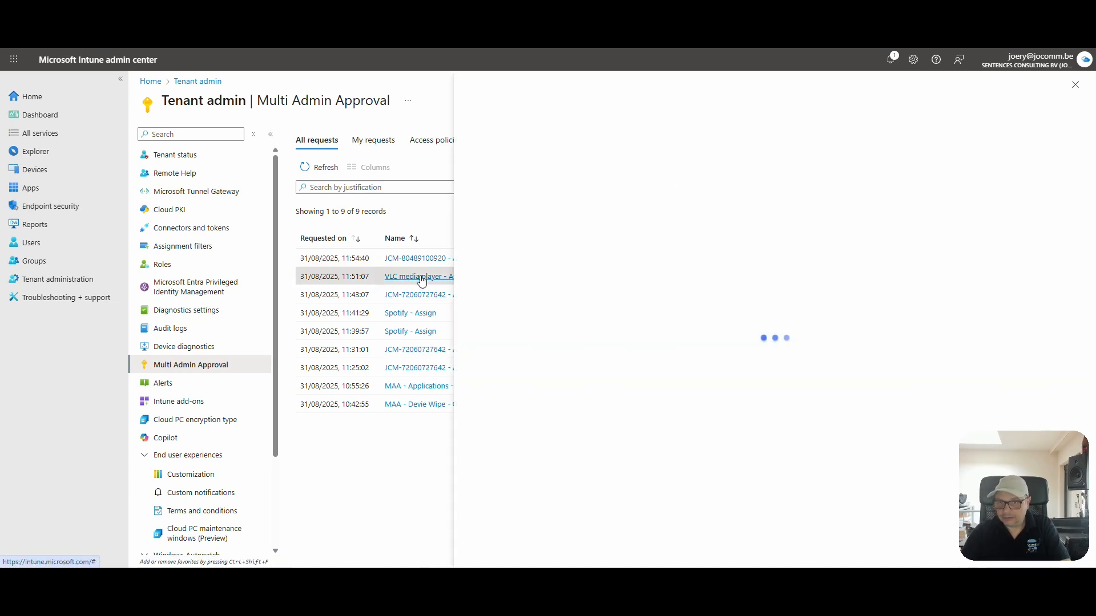
{"action": "left_click", "coordinate": [594, 551]}
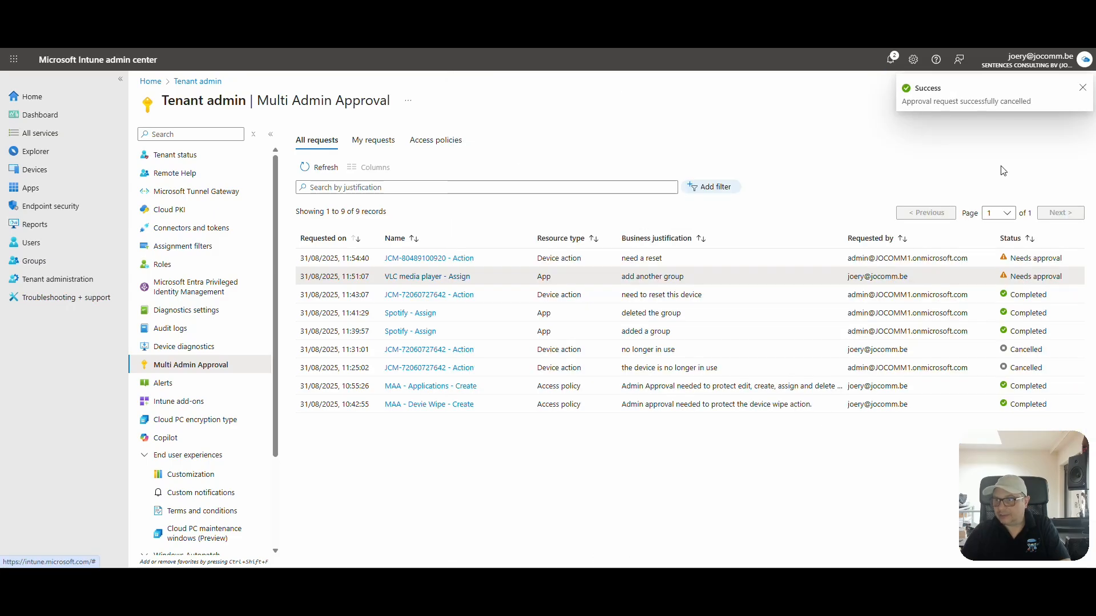
{"action": "left_click", "coordinate": [1083, 88]}
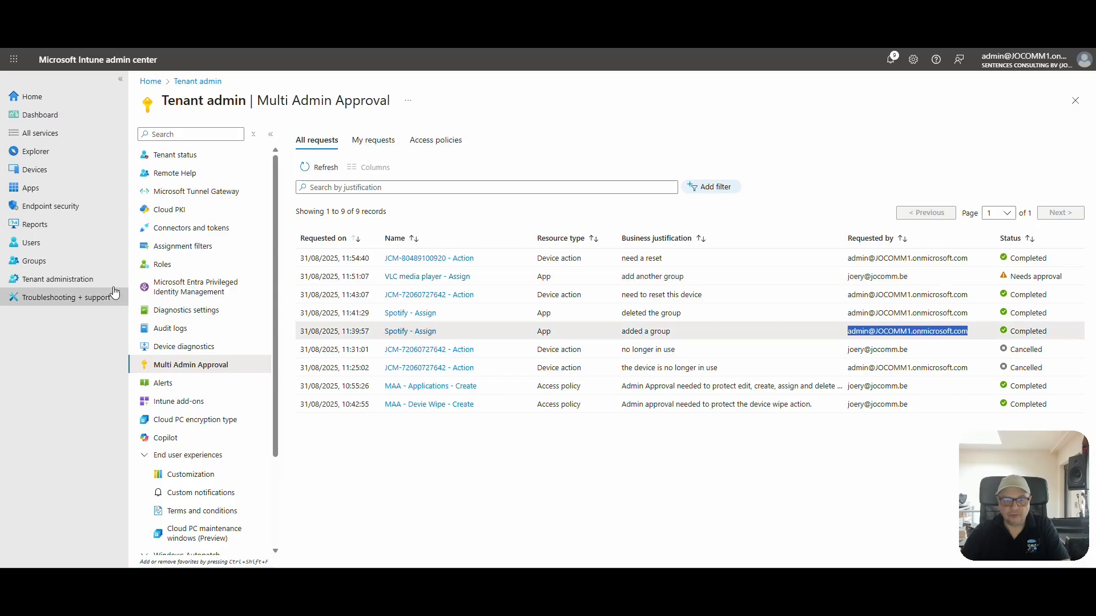
Step: In the other admin's Intune window, add the EPM Approval group to the Required assignments of the Windows app 7-Zip
{"action": "left_click", "coordinate": [48, 188]}
{"action": "left_click", "coordinate": [181, 226]}
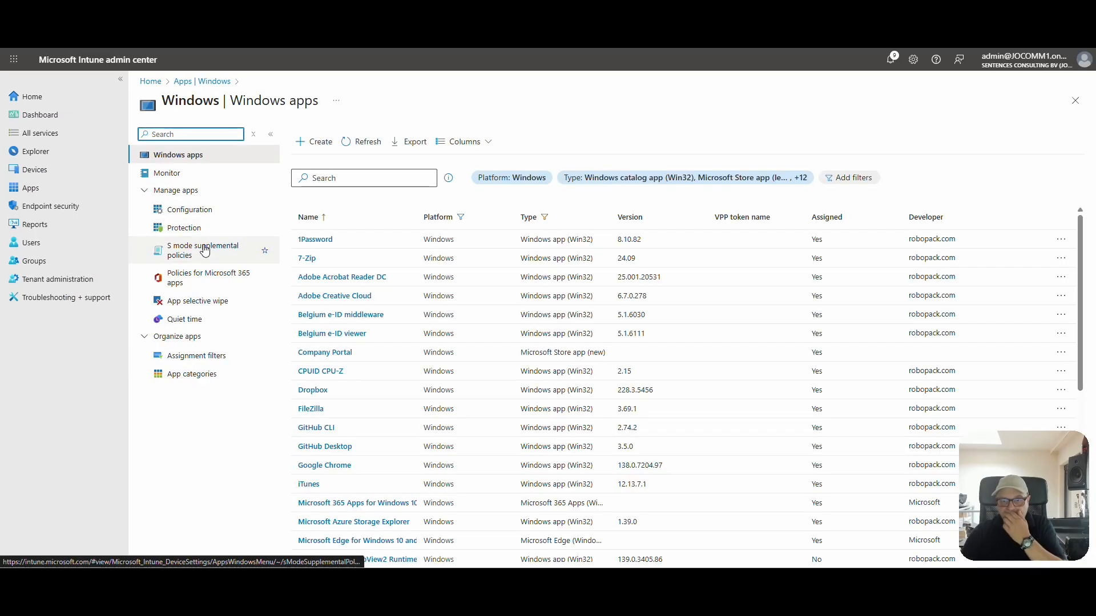
{"action": "left_click", "coordinate": [307, 258]}
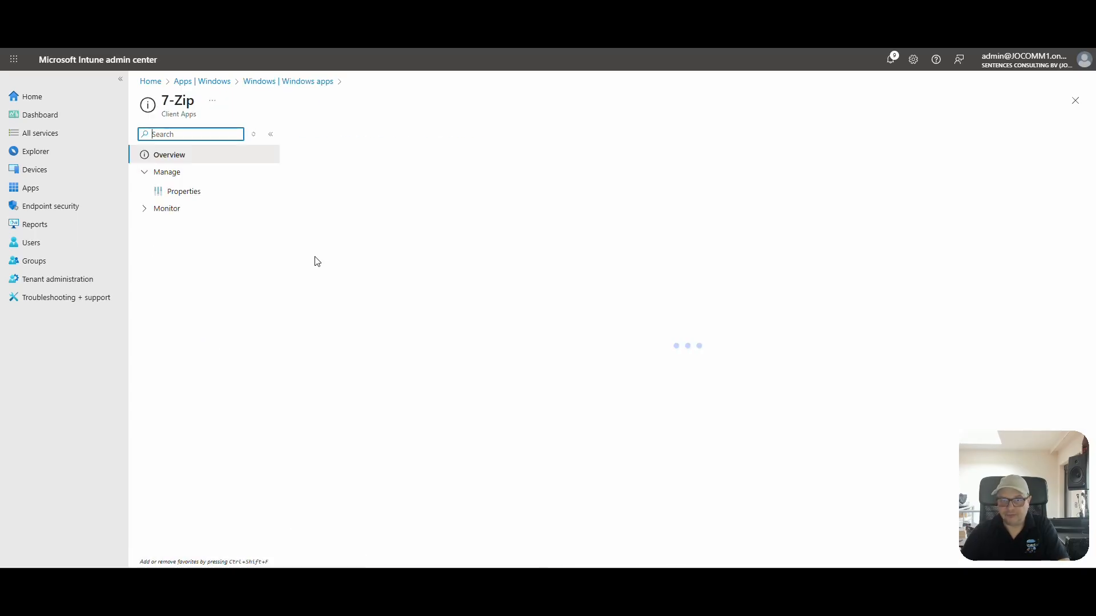
{"action": "left_click", "coordinate": [192, 191]}
{"action": "scroll", "coordinate": [313, 317], "scroll_direction": "down", "scroll_amount": 15}
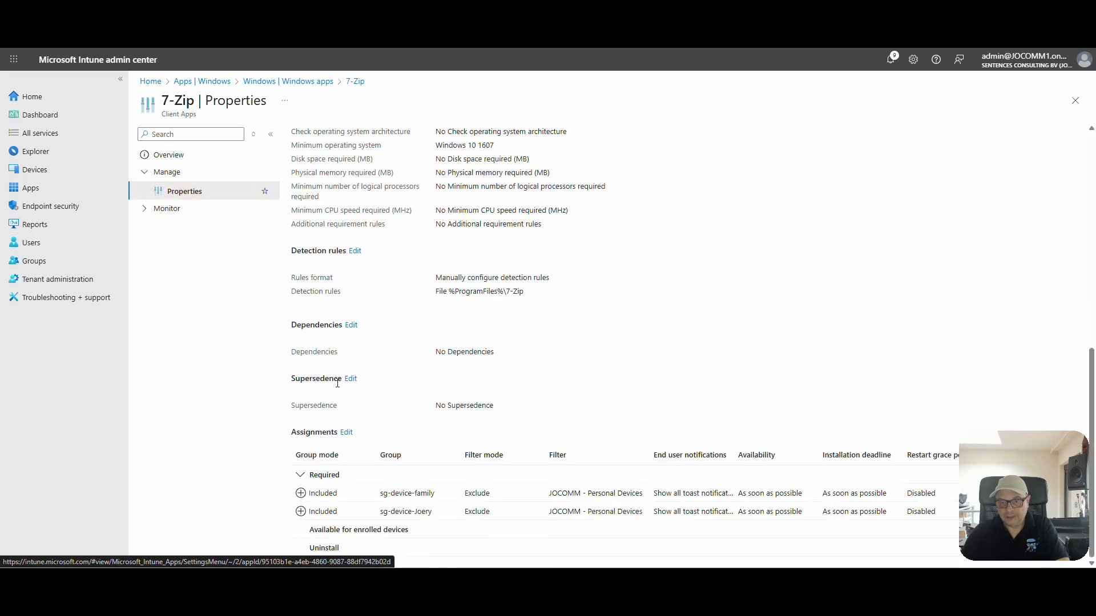
{"action": "left_click", "coordinate": [346, 432]}
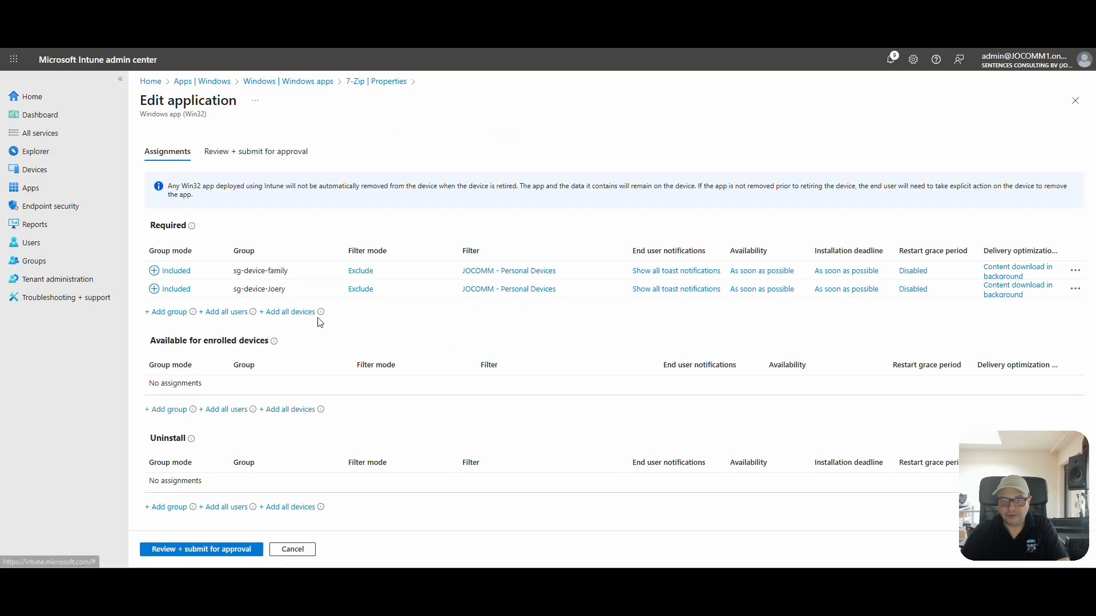
{"action": "left_click", "coordinate": [166, 312]}
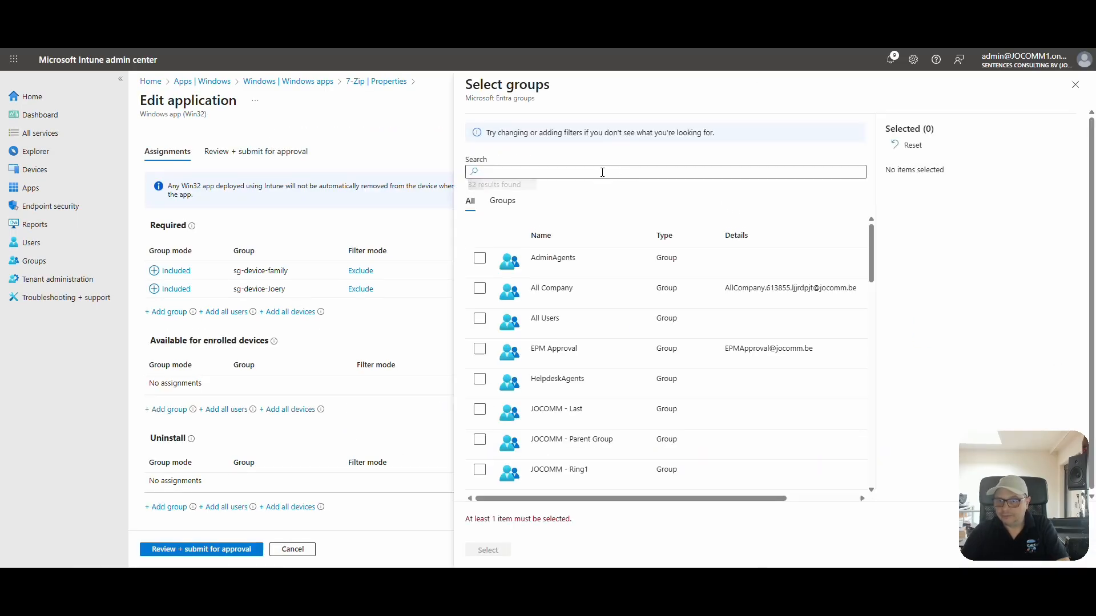
{"action": "left_click", "coordinate": [480, 348]}
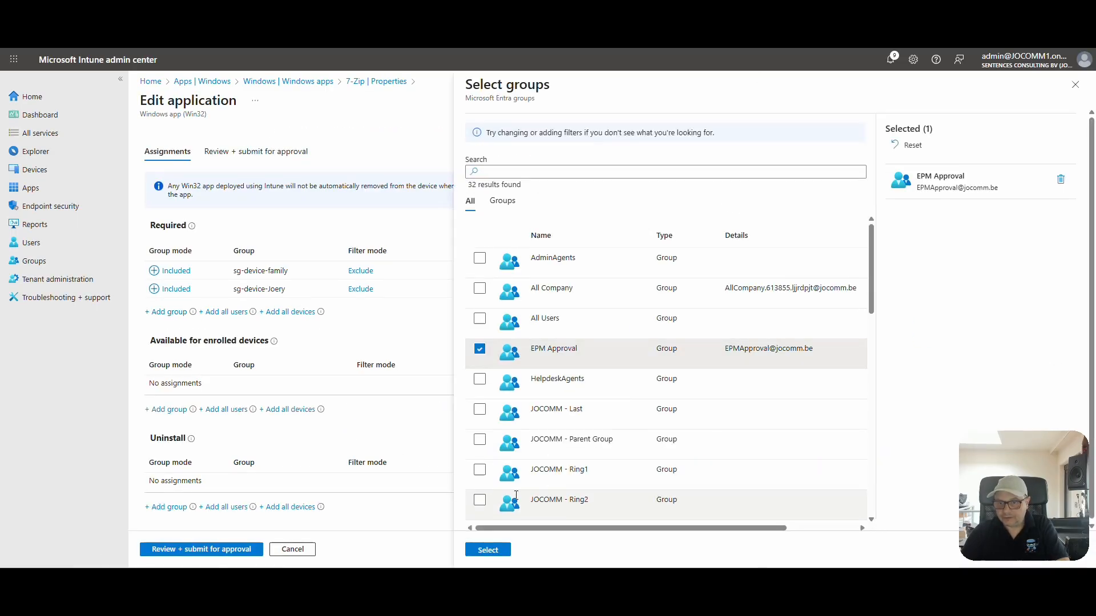
{"action": "left_click", "coordinate": [488, 550]}
Step: Submit the 7-Zip assignment change for approval with the business justification "added the EPM group a required for this app"
{"action": "left_click", "coordinate": [226, 549]}
{"action": "left_click", "coordinate": [216, 507]}
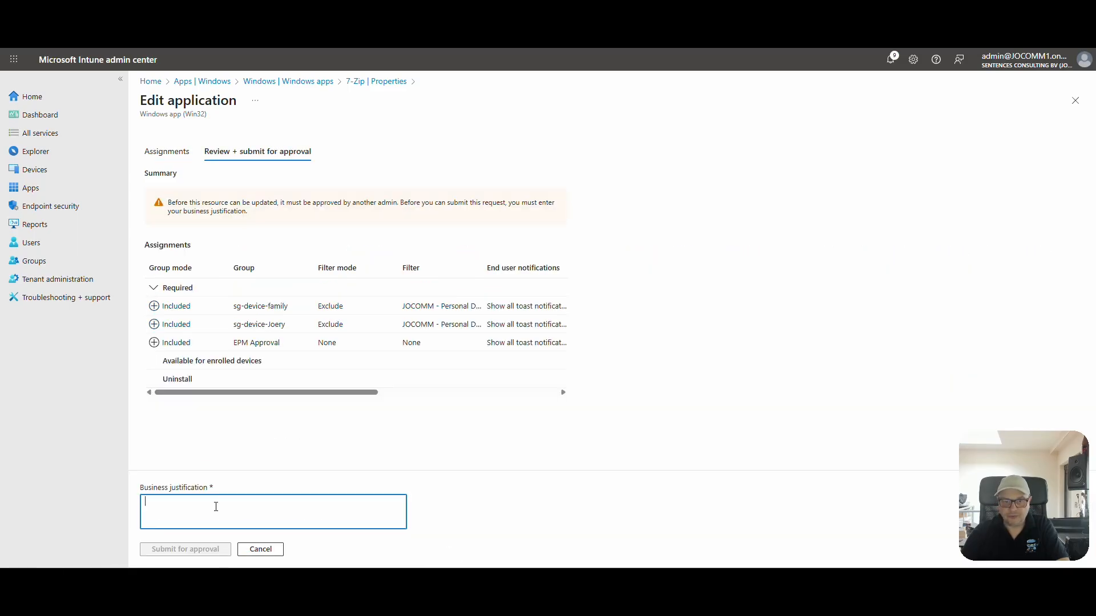
{"action": "type", "text": "add"}
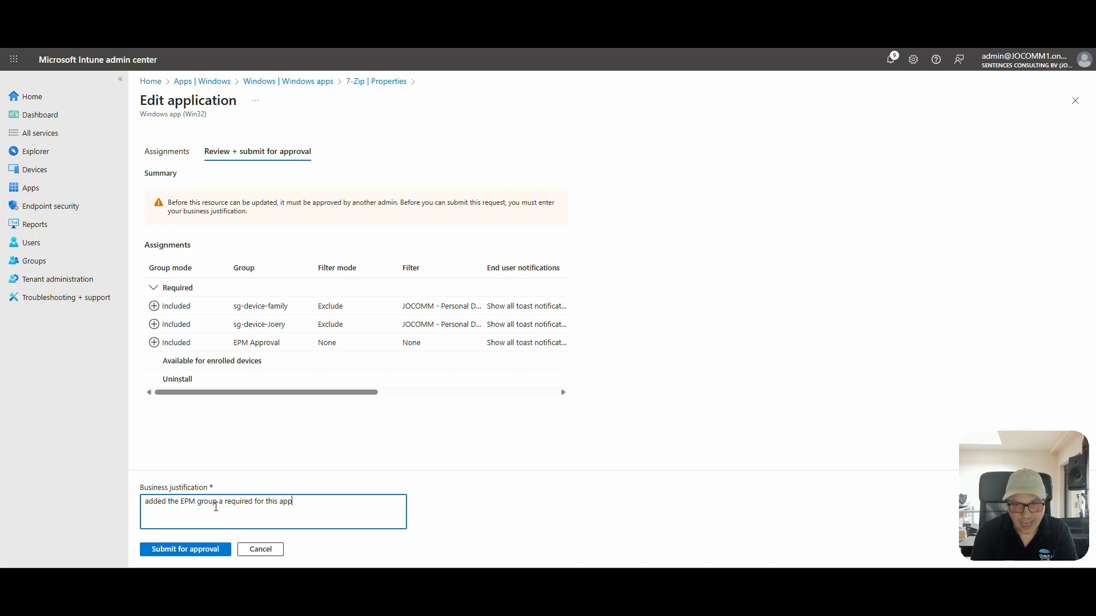
{"action": "left_click", "coordinate": [202, 552]}
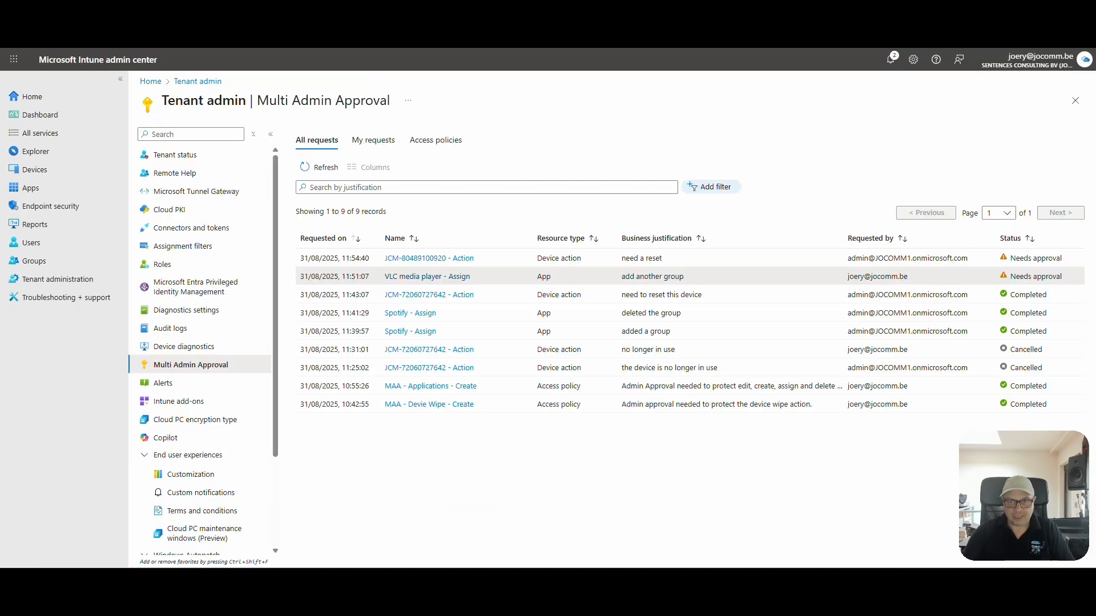
Step: Refresh the Multi Admin Approval requests and approve the pending "7-Zip - Assign" request with the approver note "ok"
{"action": "left_click", "coordinate": [318, 170]}
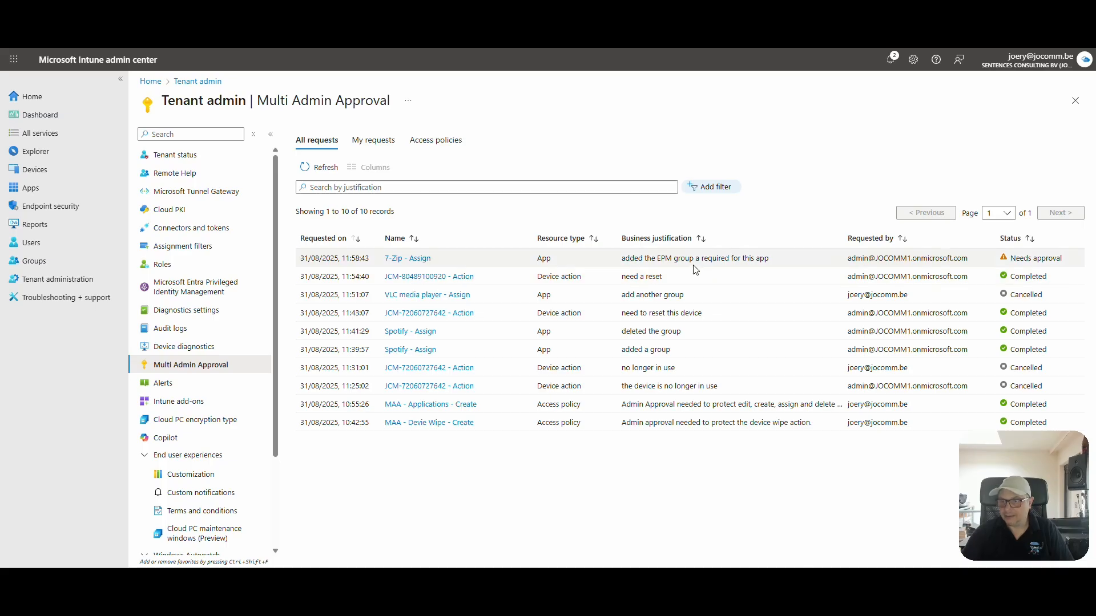
{"action": "left_click", "coordinate": [415, 260]}
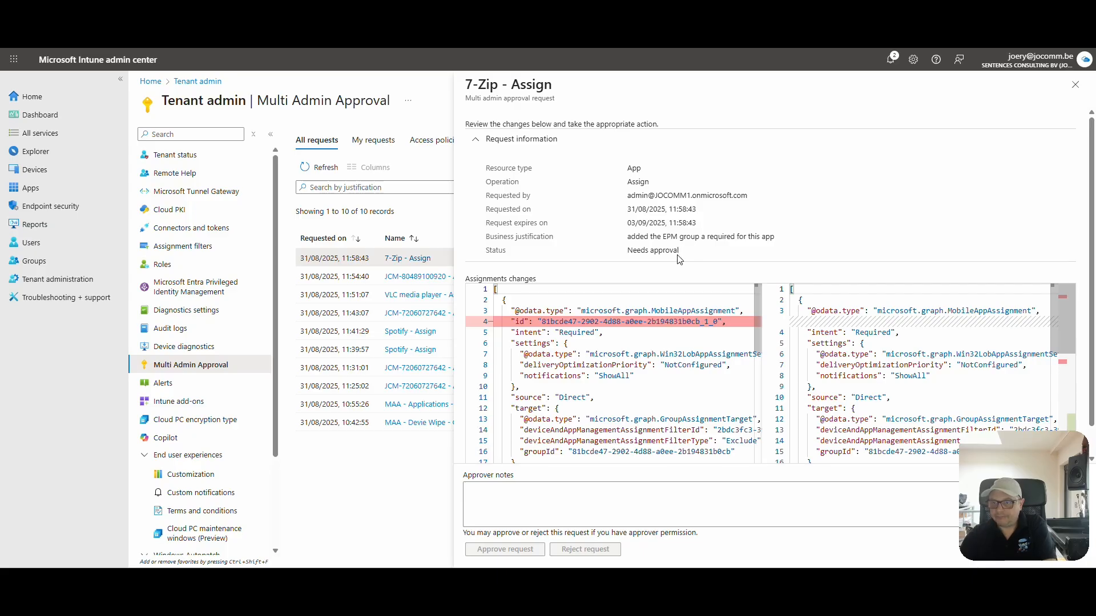
{"action": "left_click", "coordinate": [529, 506]}
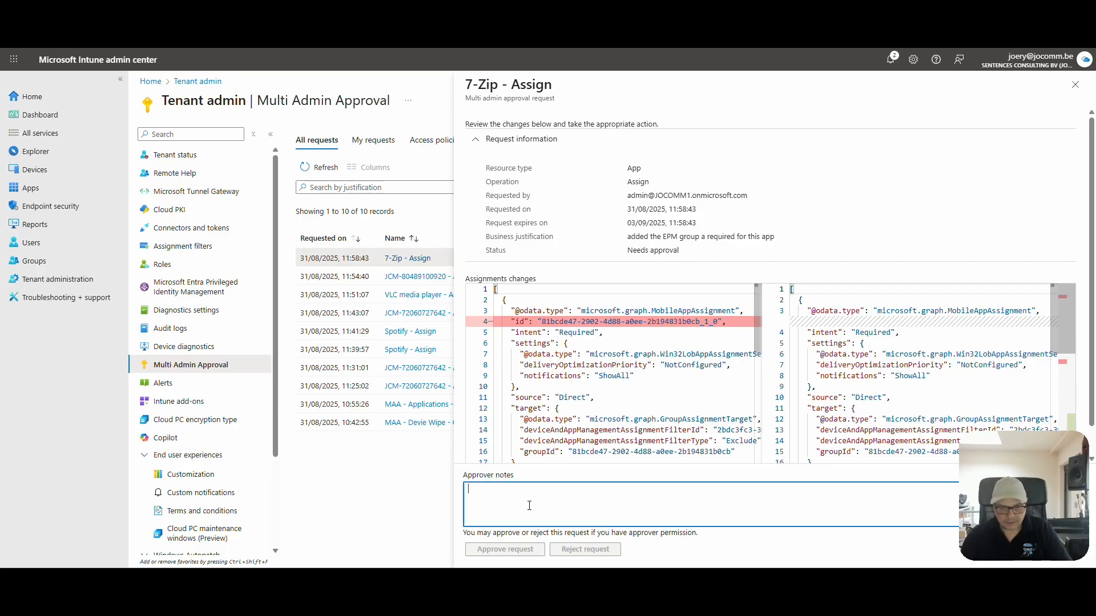
{"action": "type", "text": "ok"}
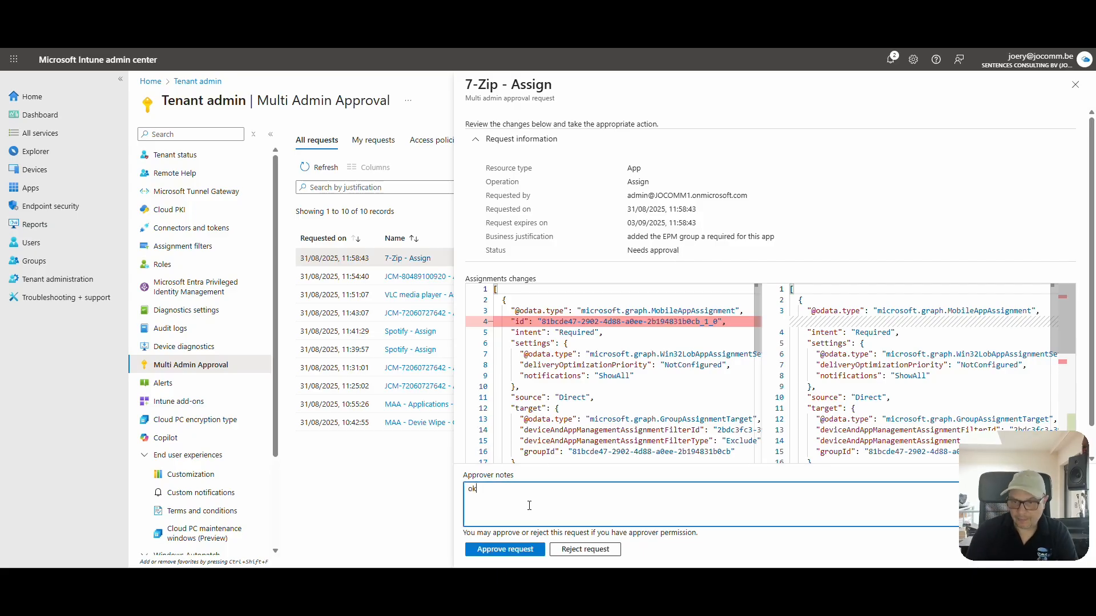
{"action": "left_click", "coordinate": [505, 549]}
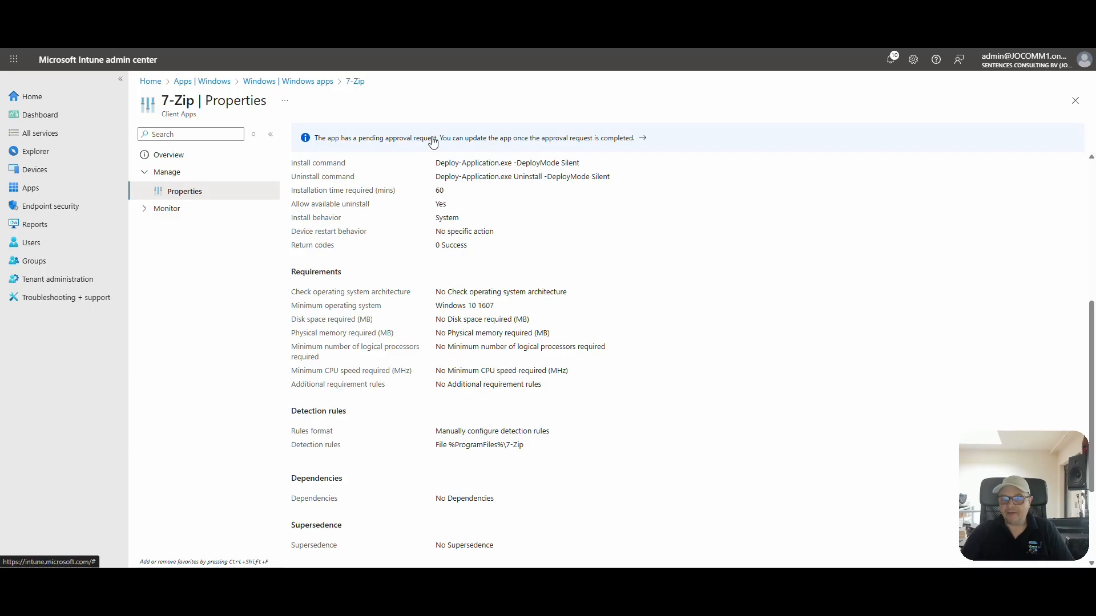
Step: Complete the approved 7-Zip request in the requester's Intune window, then reopen the app's properties to check its Required assignments
{"action": "left_click", "coordinate": [489, 142]}
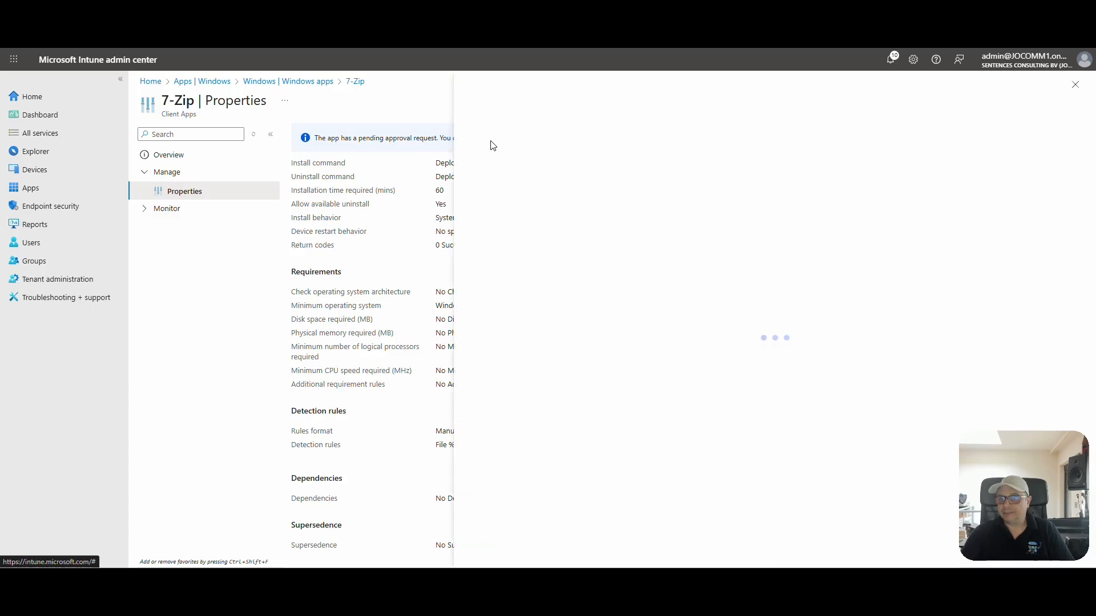
{"action": "left_click", "coordinate": [506, 551]}
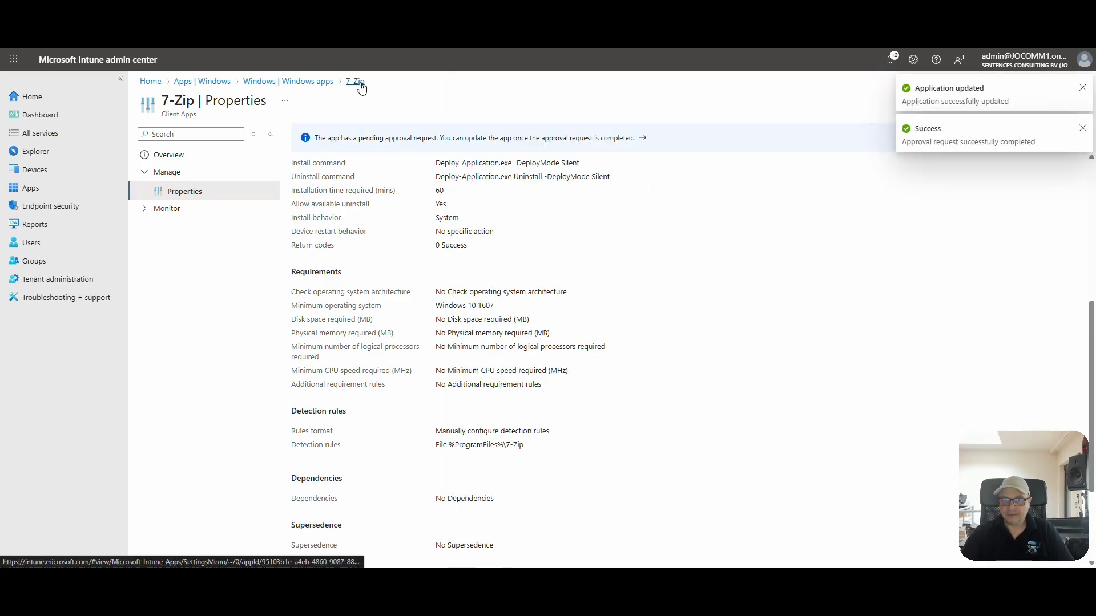
{"action": "left_click", "coordinate": [323, 82]}
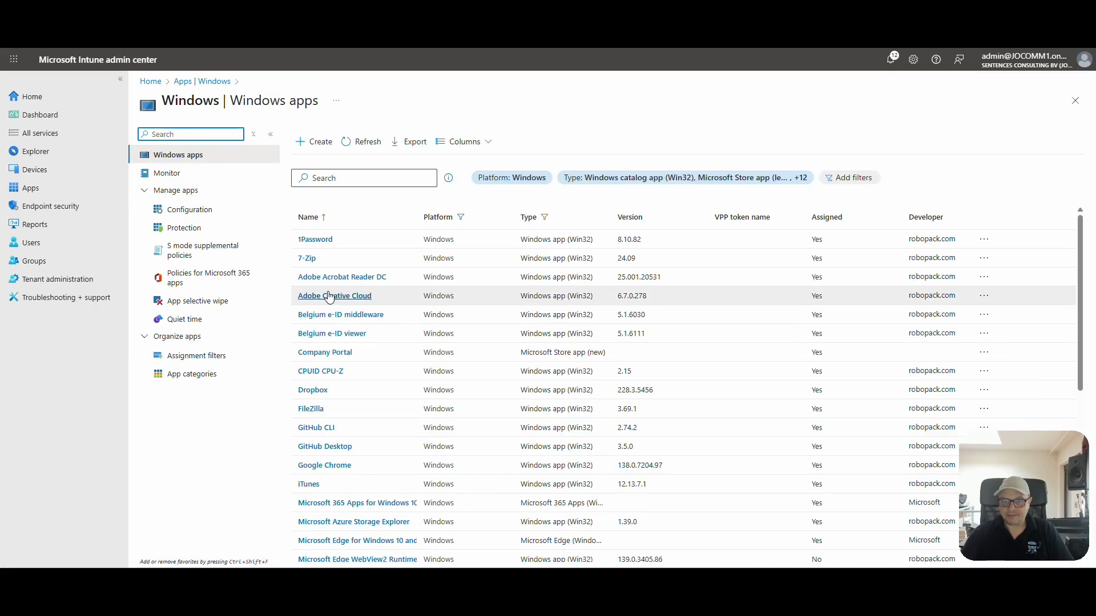
{"action": "left_click", "coordinate": [361, 143]}
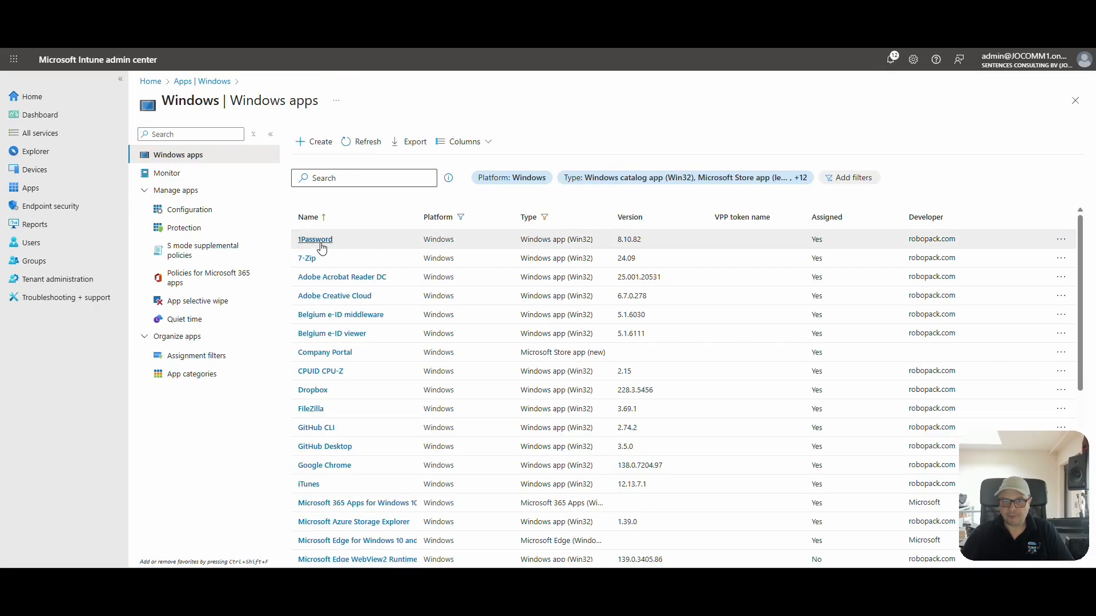
{"action": "left_click", "coordinate": [308, 260]}
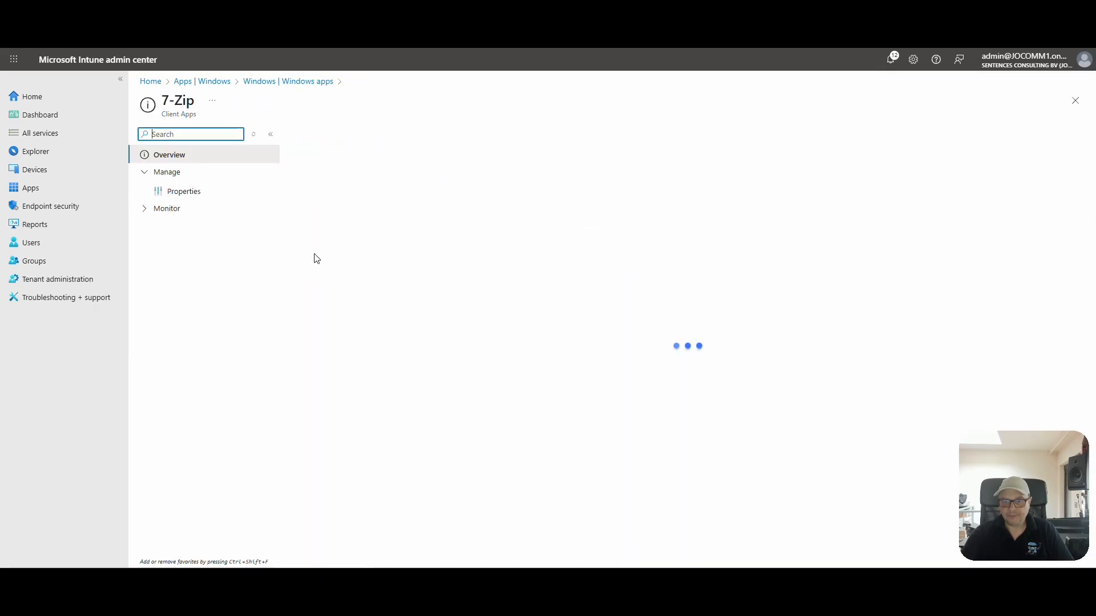
{"action": "scroll", "coordinate": [313, 256], "scroll_direction": "down", "scroll_amount": 2}
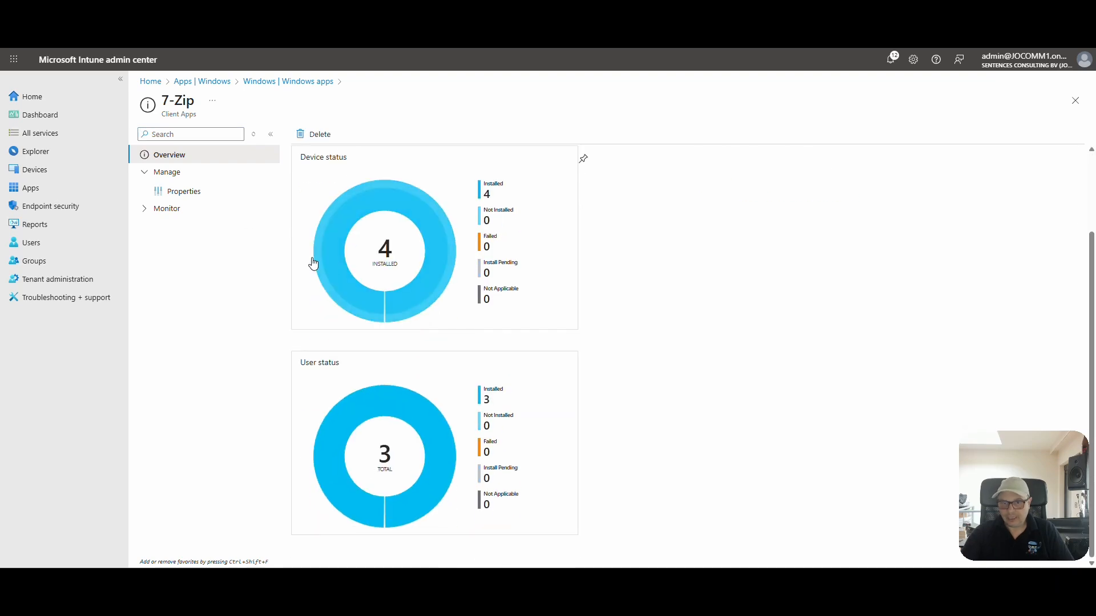
{"action": "left_click", "coordinate": [181, 191]}
{"action": "scroll", "coordinate": [379, 342], "scroll_direction": "down", "scroll_amount": 10}
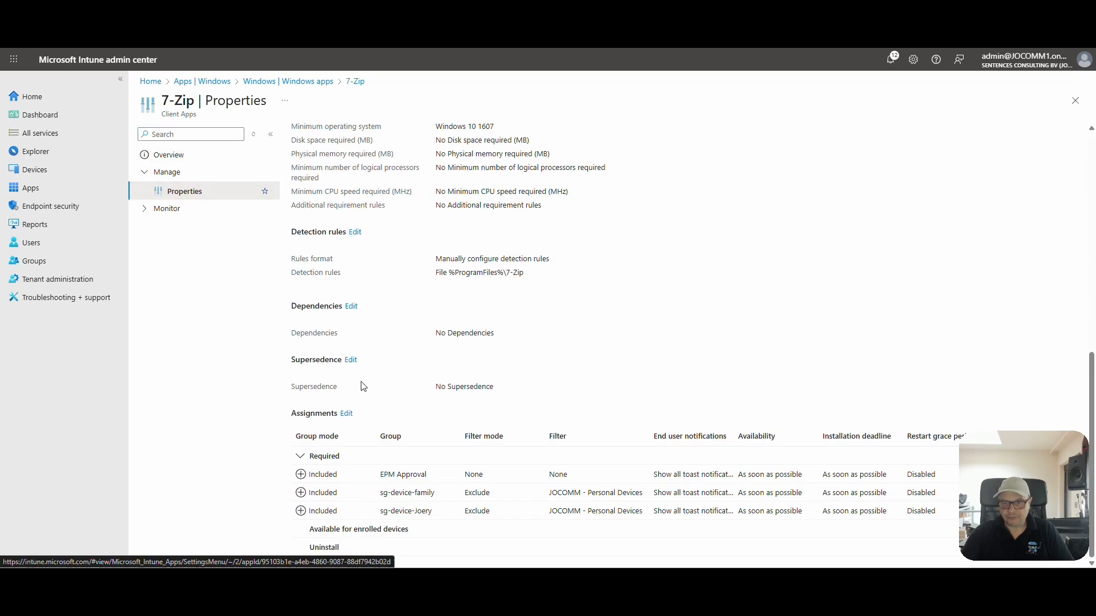
{"action": "left_click_drag", "start_coordinate": [432, 475], "coordinate": [370, 479]}
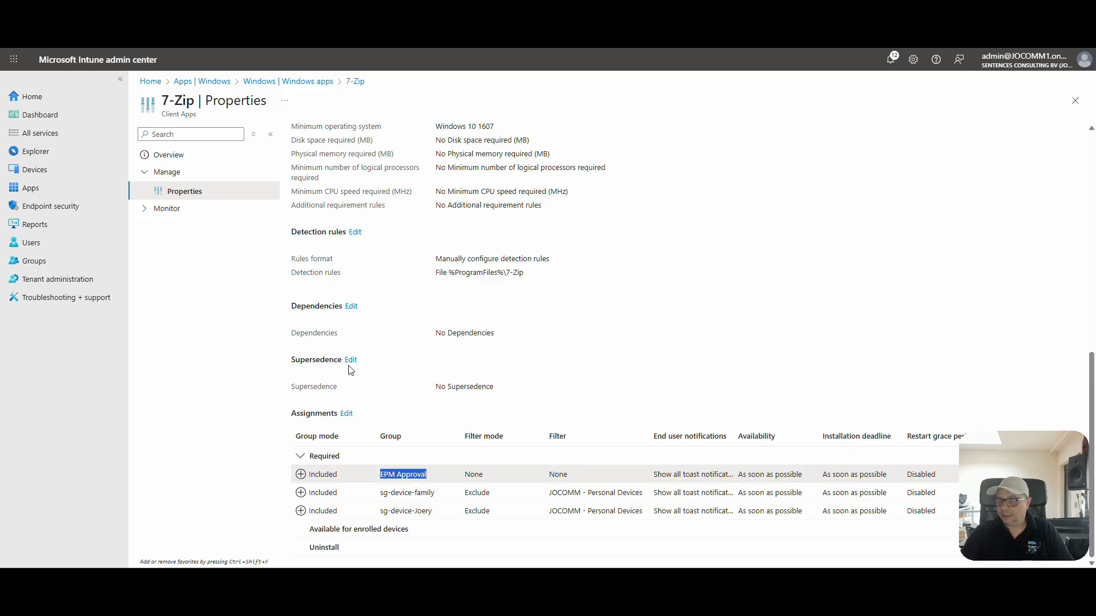
Step: Edit the 7-Zip assignments and remove the EPM Approval group from Required
{"action": "left_click", "coordinate": [347, 415]}
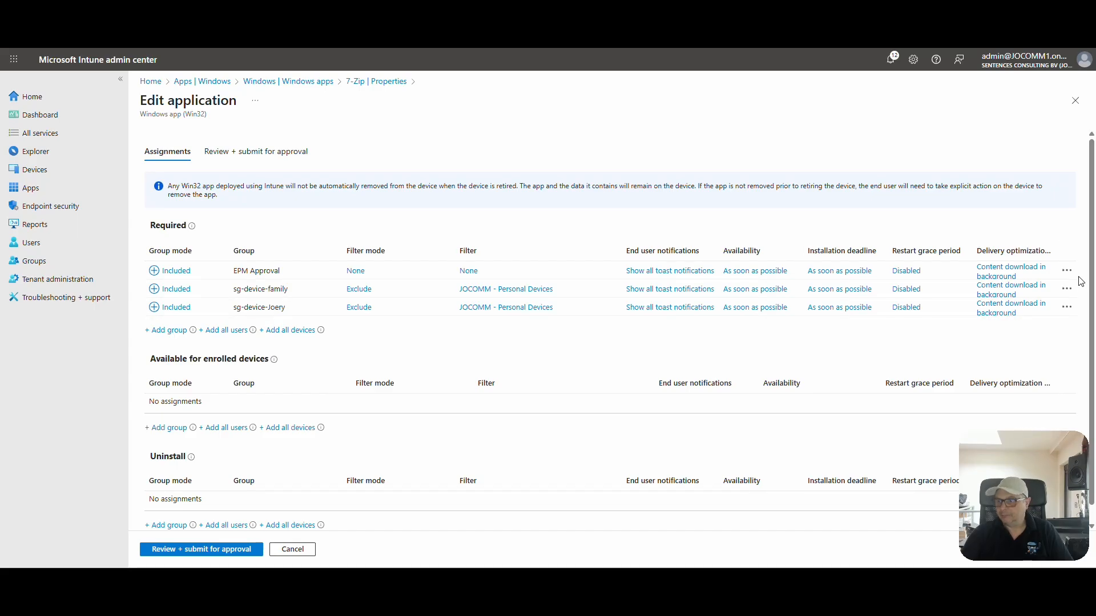
{"action": "left_click", "coordinate": [1066, 271]}
{"action": "left_click", "coordinate": [984, 278]}
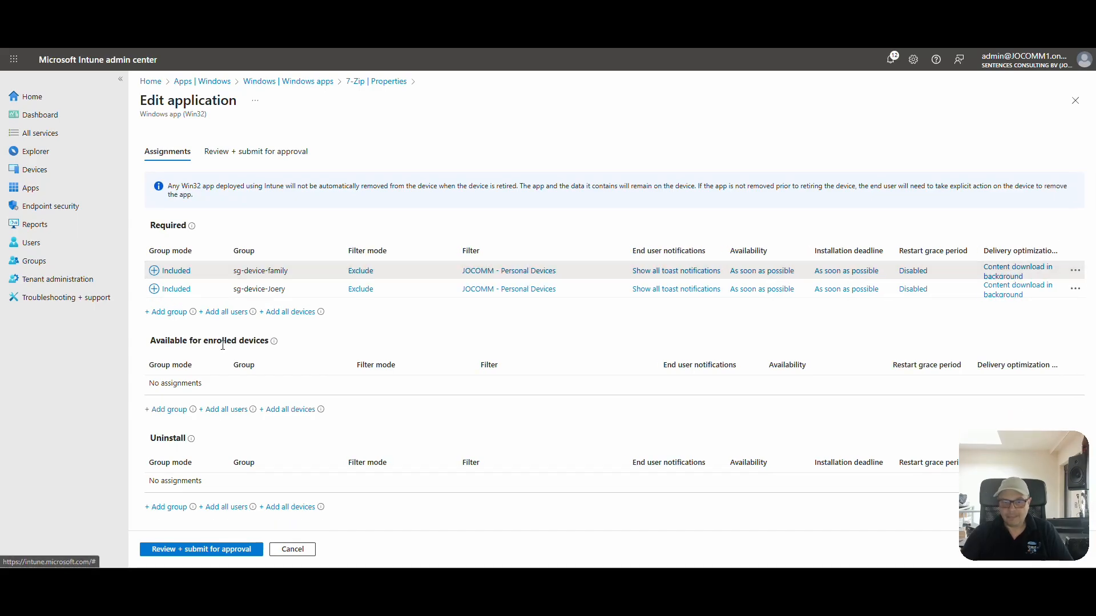
Step: Submit the 7-Zip group removal for approval with the business justification "i have made a mistake ;-)"
{"action": "left_click", "coordinate": [197, 550]}
{"action": "left_click", "coordinate": [192, 510]}
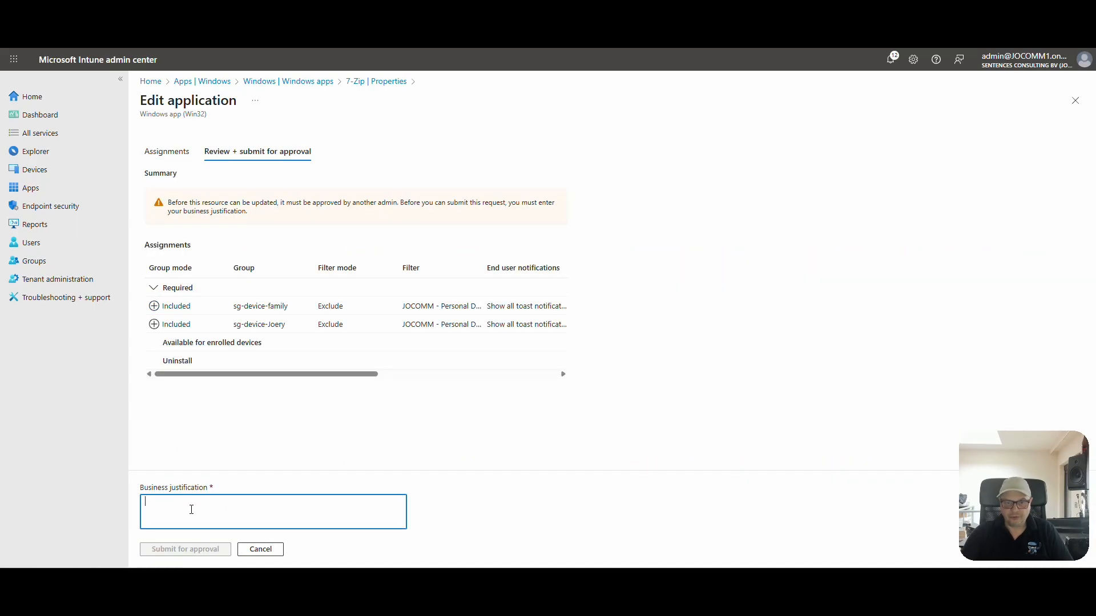
{"action": "type", "text": "i have made a mistake ;-)"}
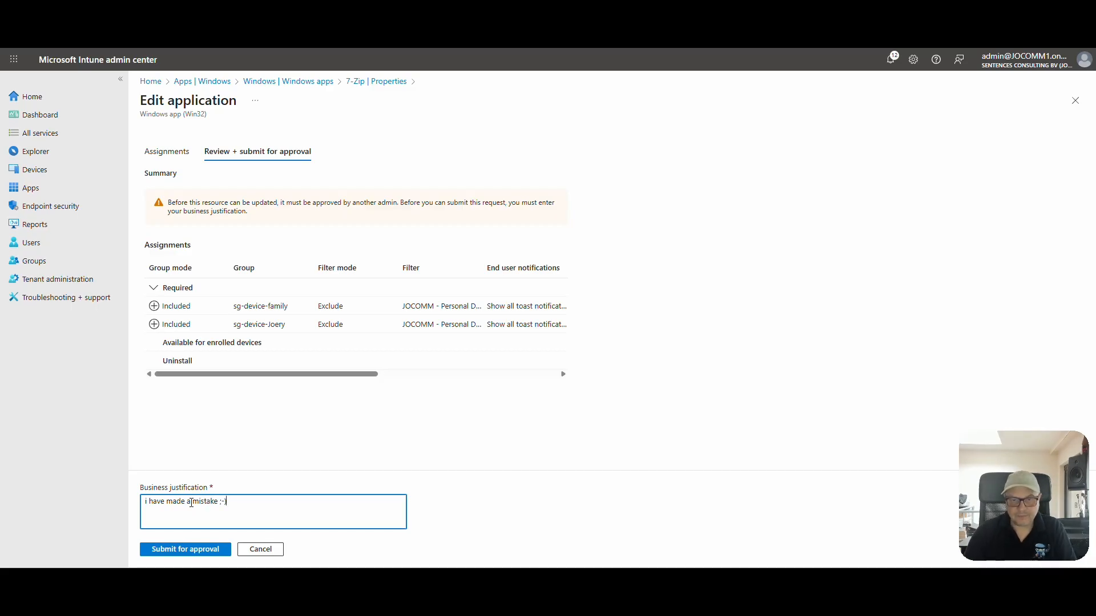
{"action": "left_click", "coordinate": [191, 550]}
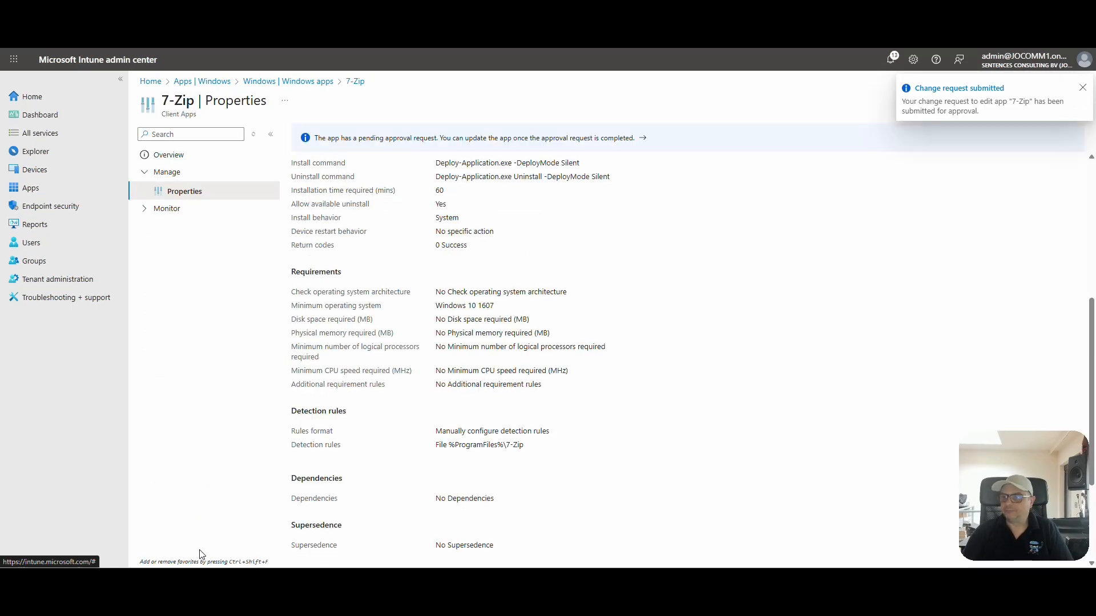
Step: Switch to the approver's Intune window, refresh the requests and approve the 7-Zip request justified "i have made a mistake ;-)" with the note "ok"
{"action": "mouse_move", "coordinate": [159, 582]}
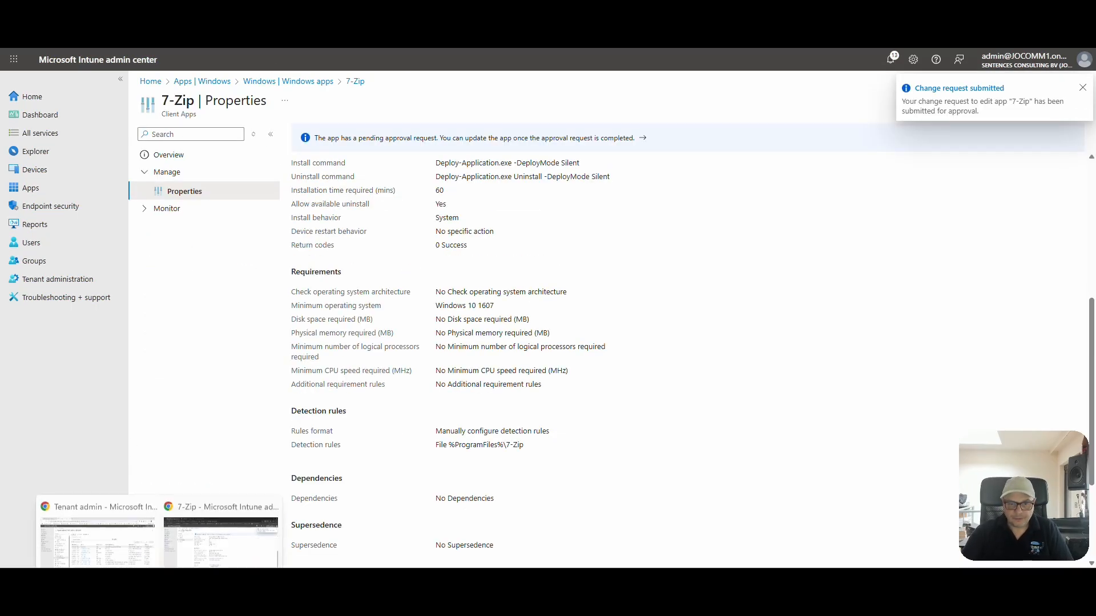
{"action": "left_click", "coordinate": [97, 533]}
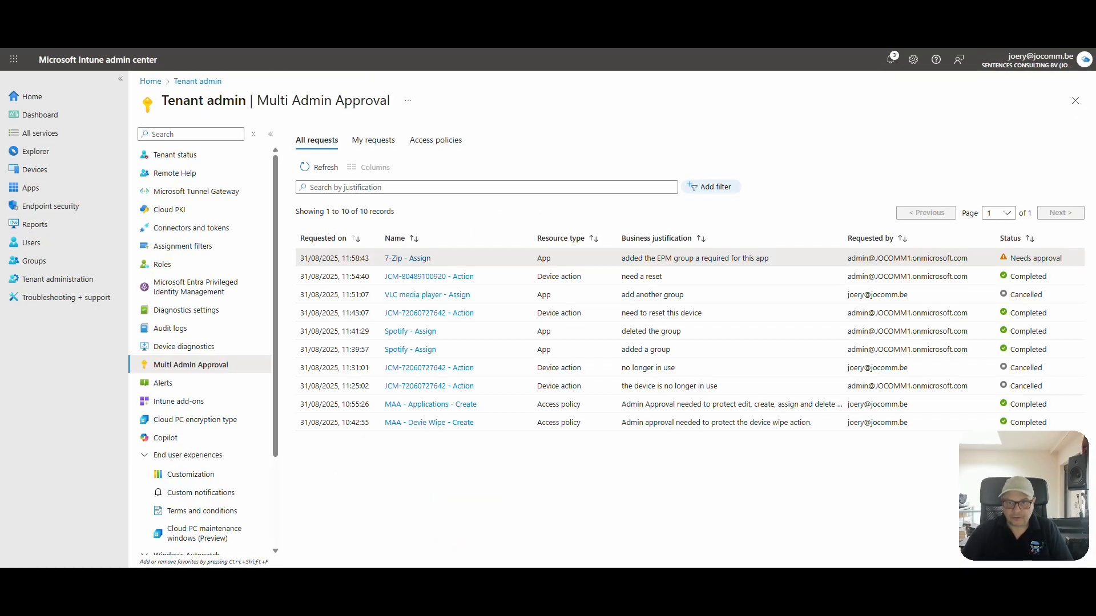
{"action": "left_click", "coordinate": [326, 172]}
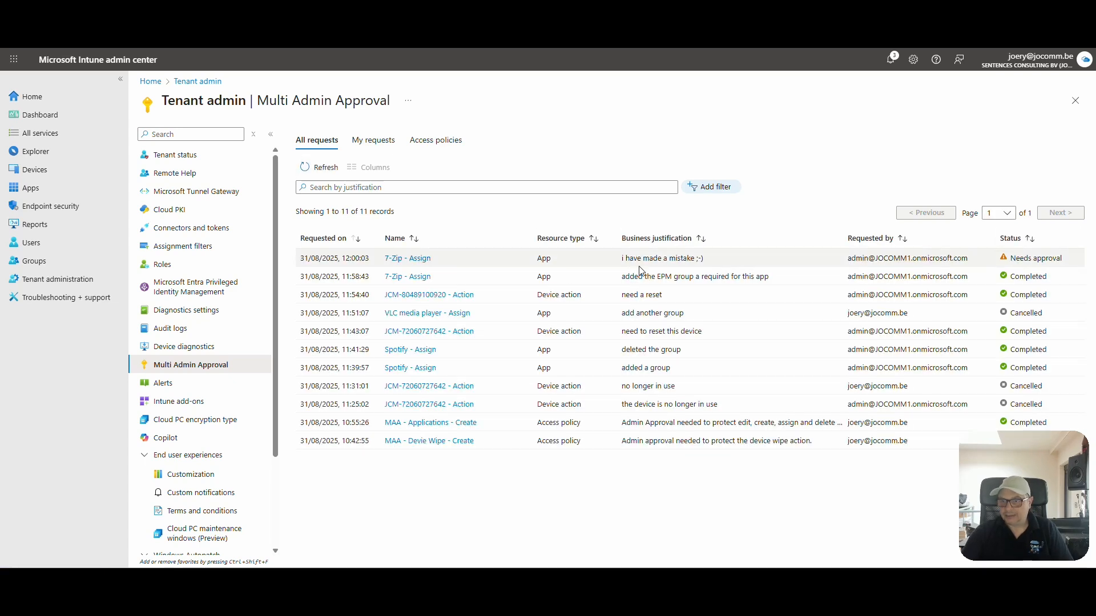
{"action": "left_click", "coordinate": [415, 260]}
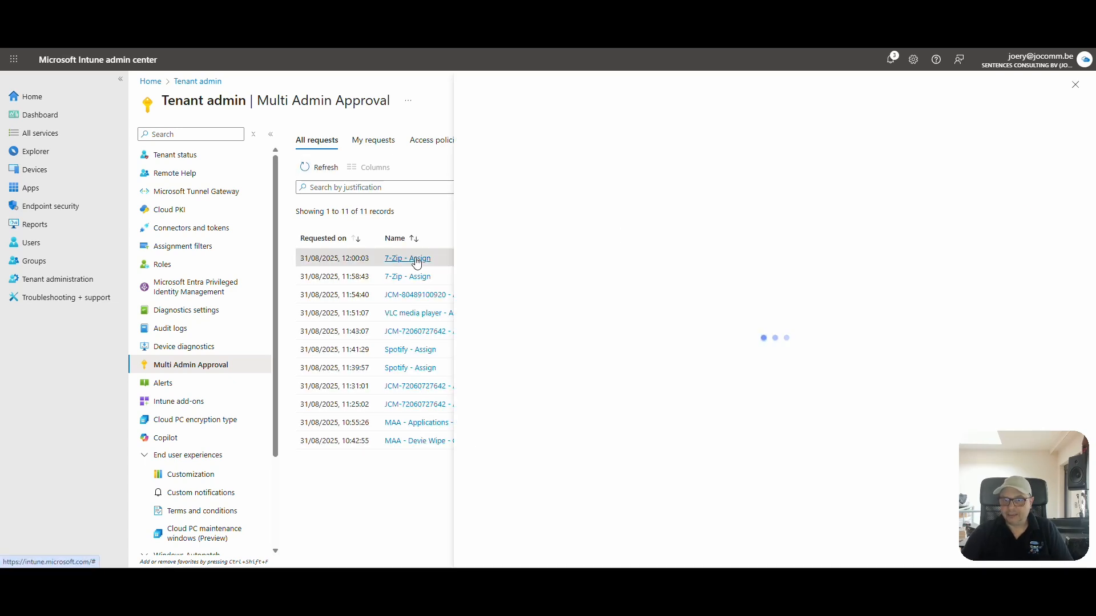
{"action": "left_click", "coordinate": [506, 498]}
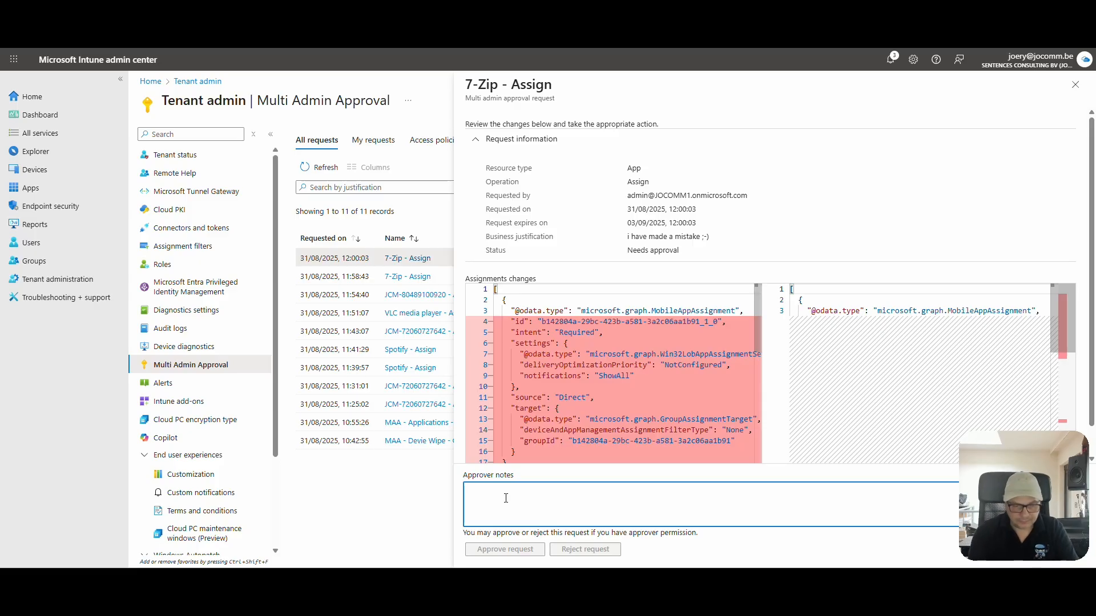
{"action": "type", "text": "ok"}
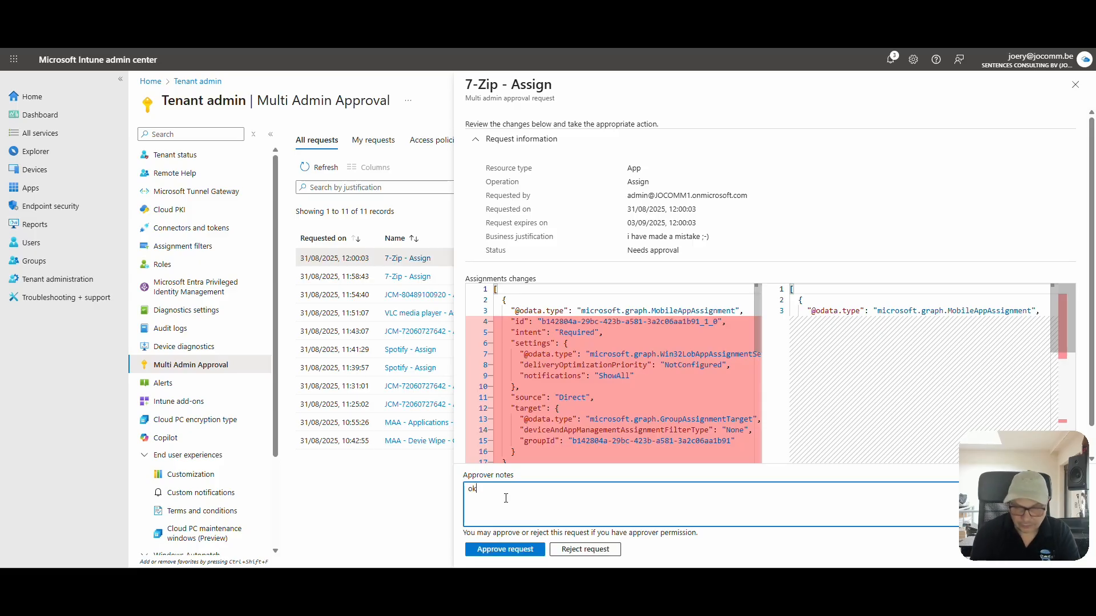
{"action": "left_click", "coordinate": [501, 550]}
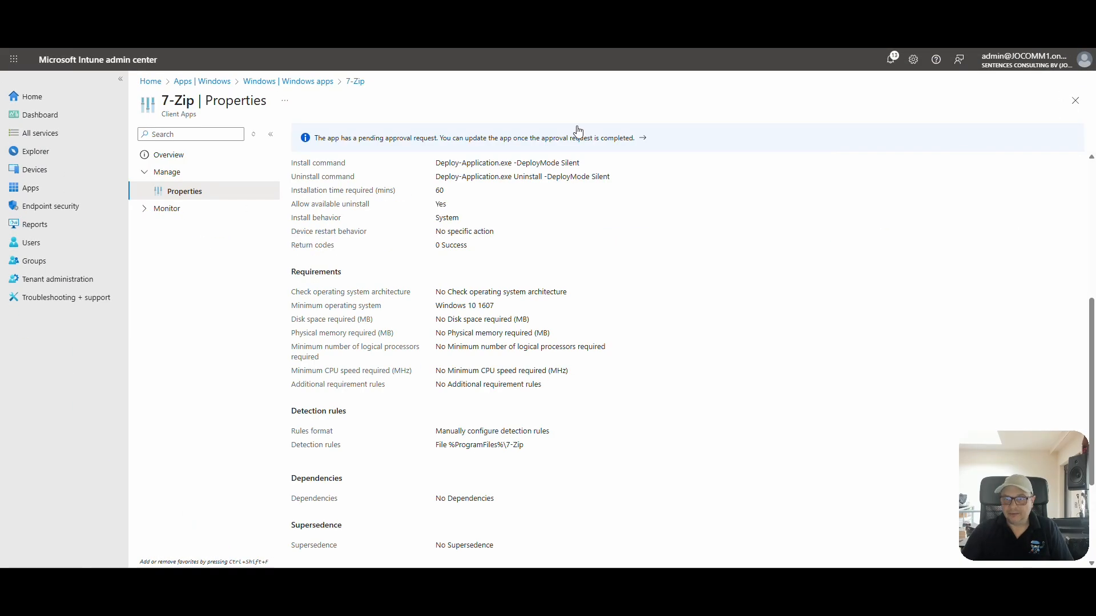
Step: Complete the approved 7-Zip group removal as the requester and check the Required assignments in the app's reloaded properties
{"action": "left_click", "coordinate": [526, 138]}
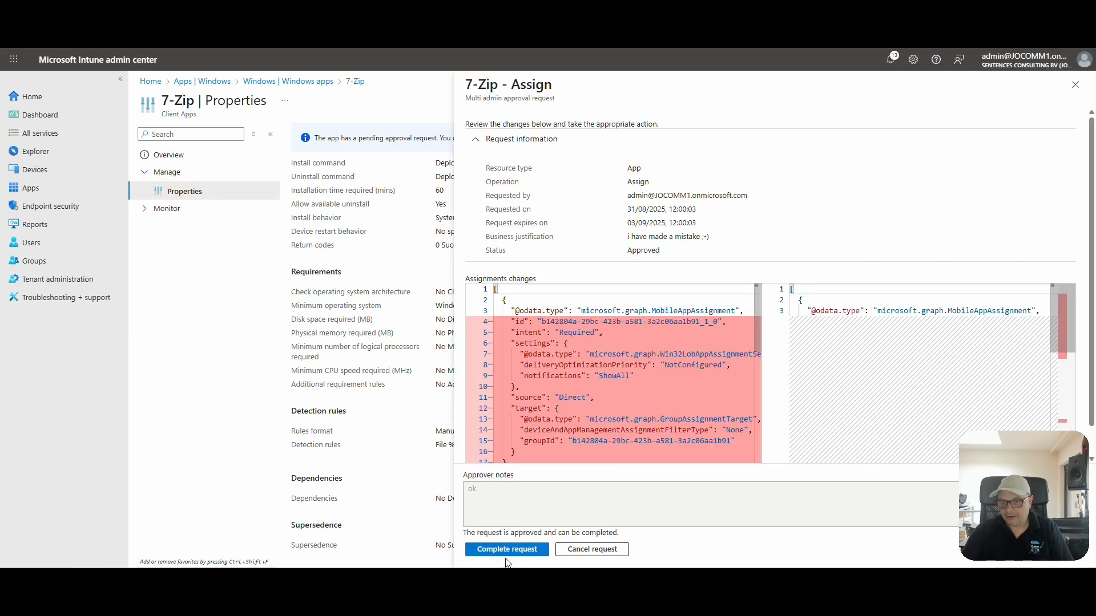
{"action": "left_click", "coordinate": [509, 551]}
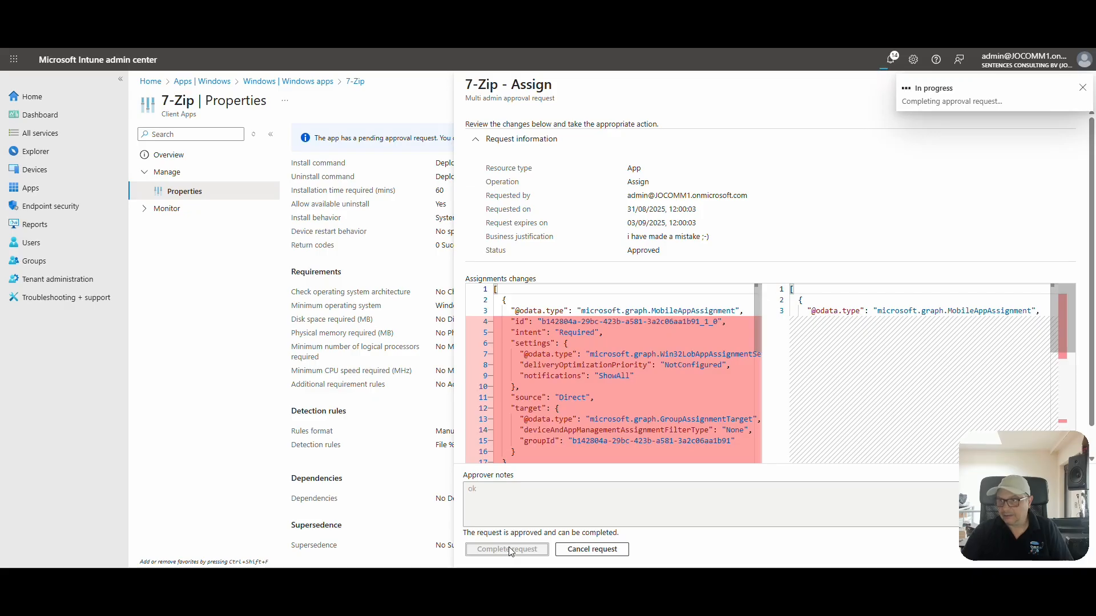
{"action": "left_click", "coordinate": [288, 82]}
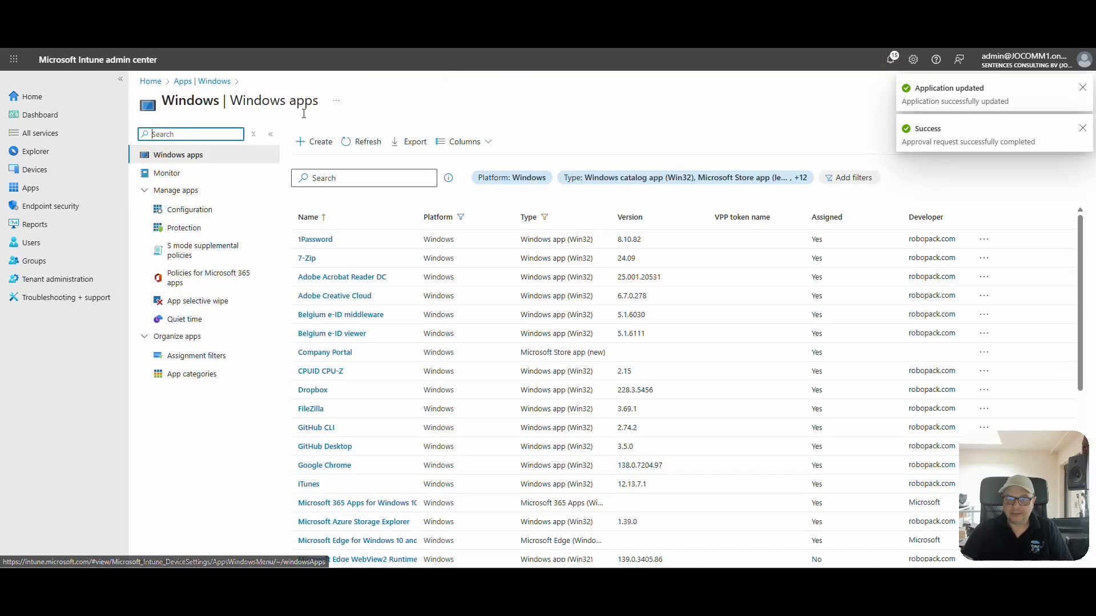
{"action": "left_click", "coordinate": [312, 258]}
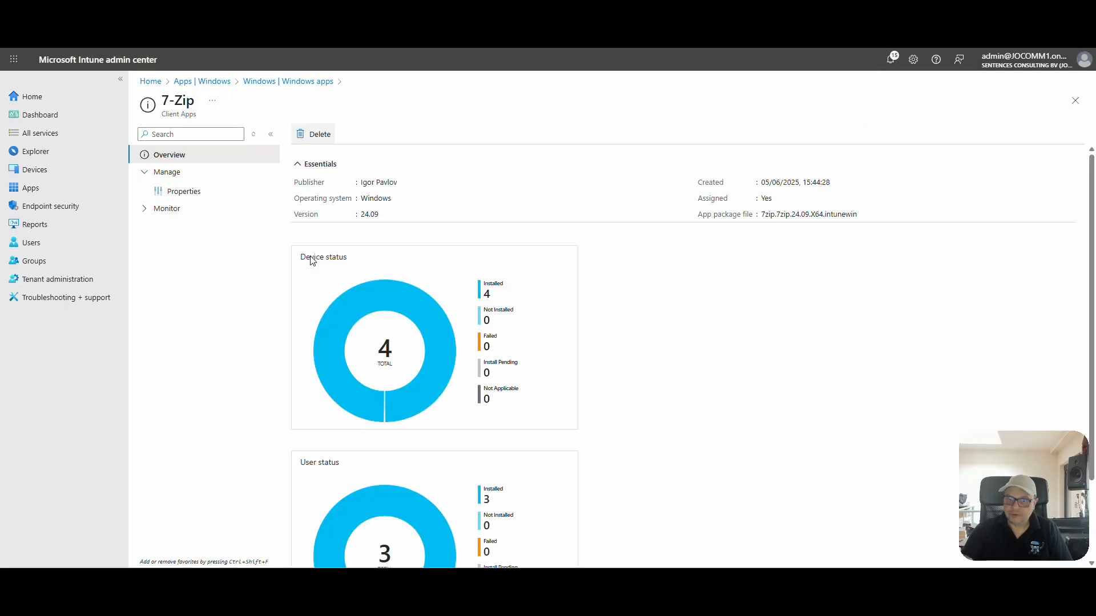
{"action": "left_click", "coordinate": [191, 193]}
{"action": "scroll", "coordinate": [381, 365], "scroll_direction": "down", "scroll_amount": 10}
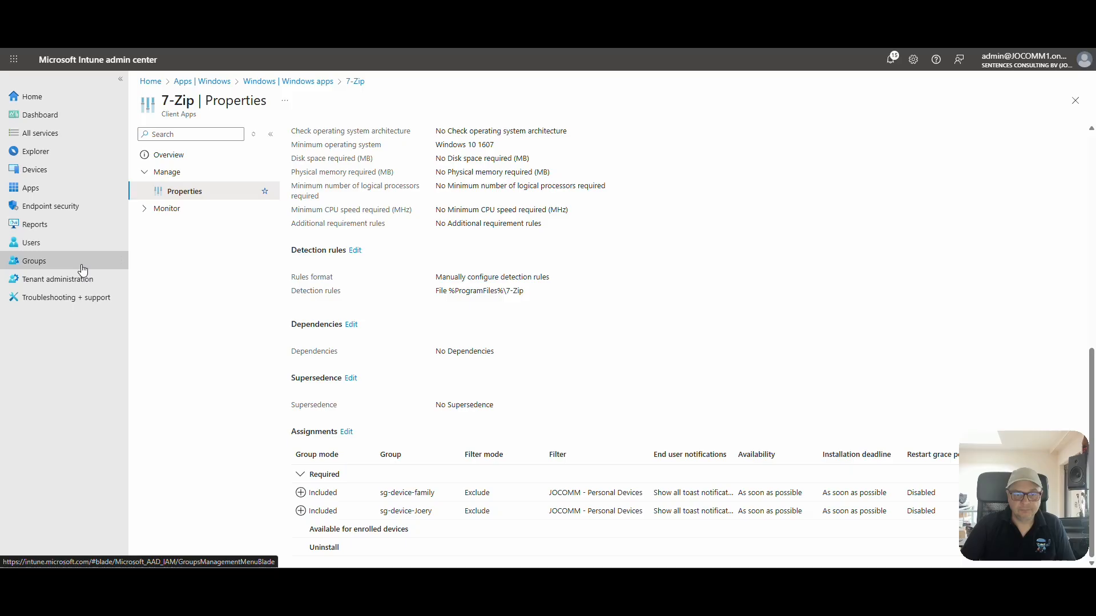
Step: Switch to the approver's Intune window, edit the basics of the MAA - Devie Wipe access policy and correct its name to "MAA - Device Wipe"
{"action": "left_click", "coordinate": [73, 279]}
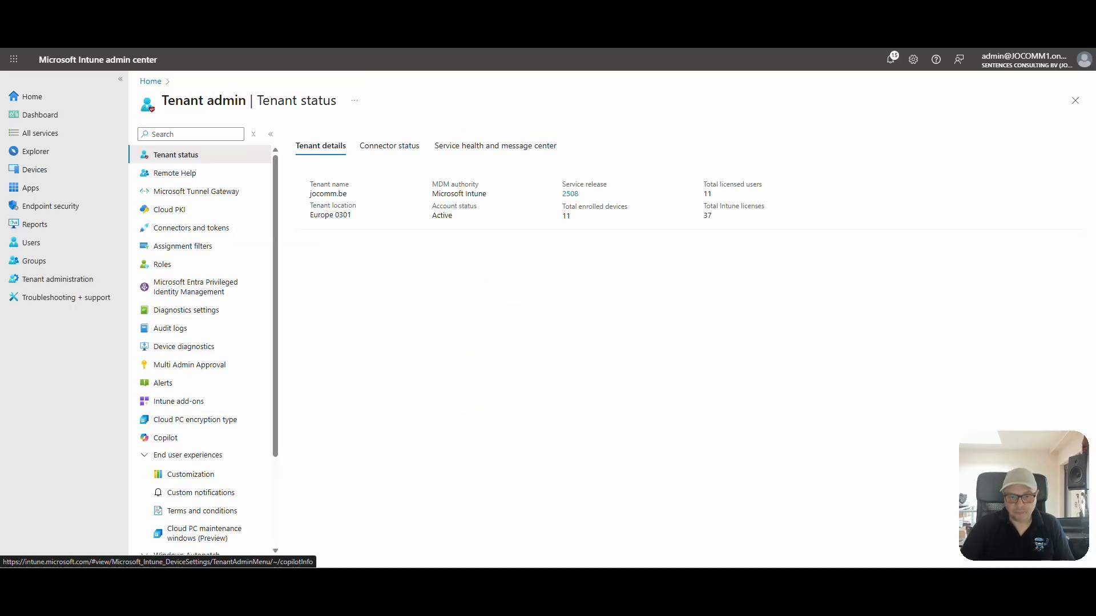
{"action": "mouse_move", "coordinate": [158, 581]}
{"action": "left_click", "coordinate": [225, 513]}
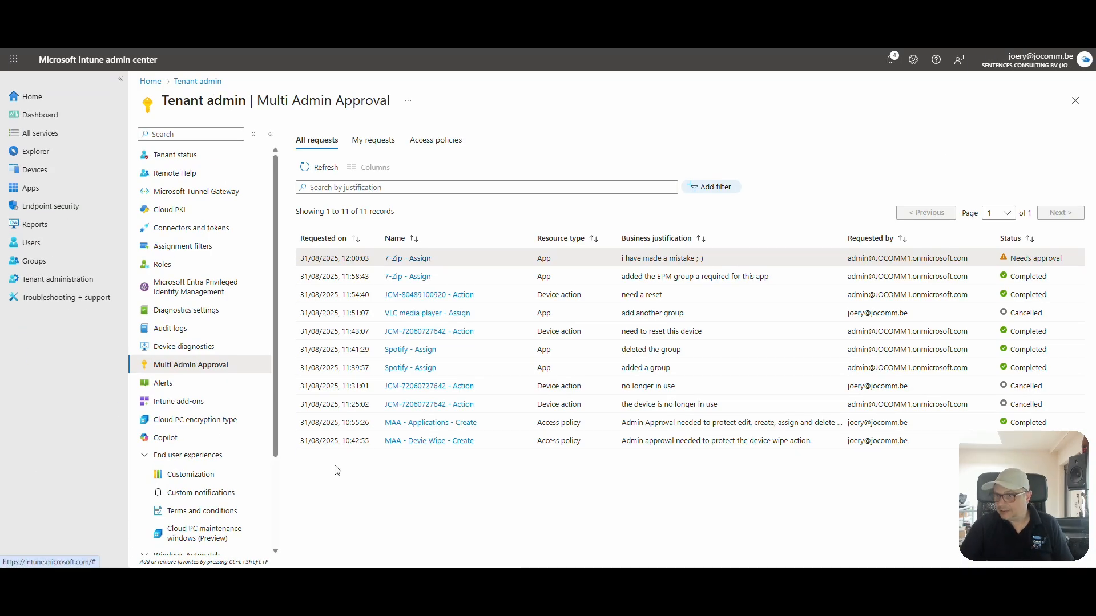
{"action": "left_click", "coordinate": [435, 141]}
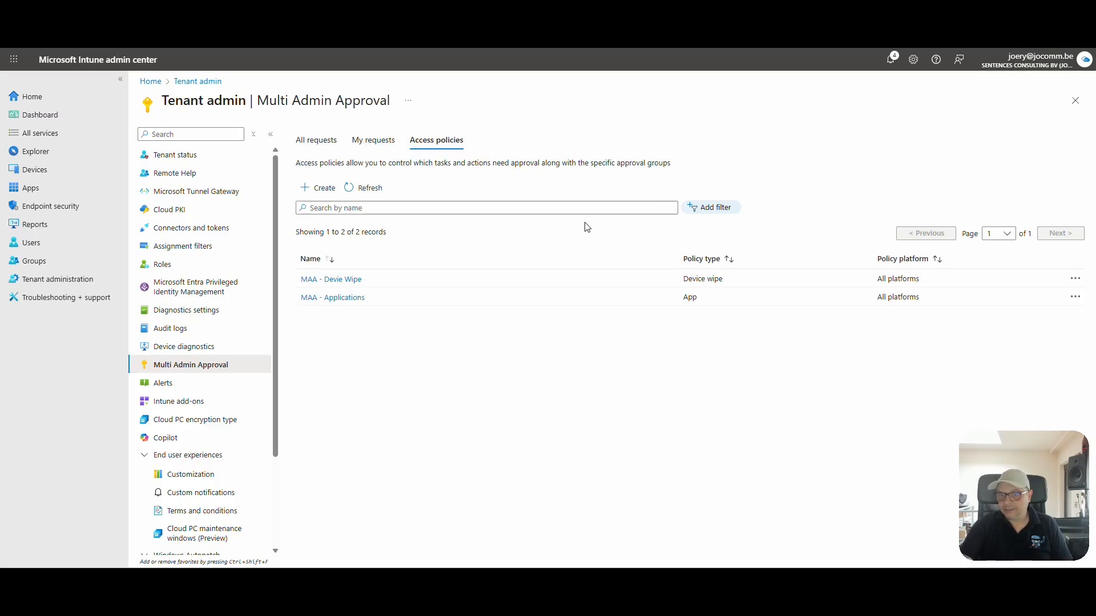
{"action": "left_click", "coordinate": [336, 282]}
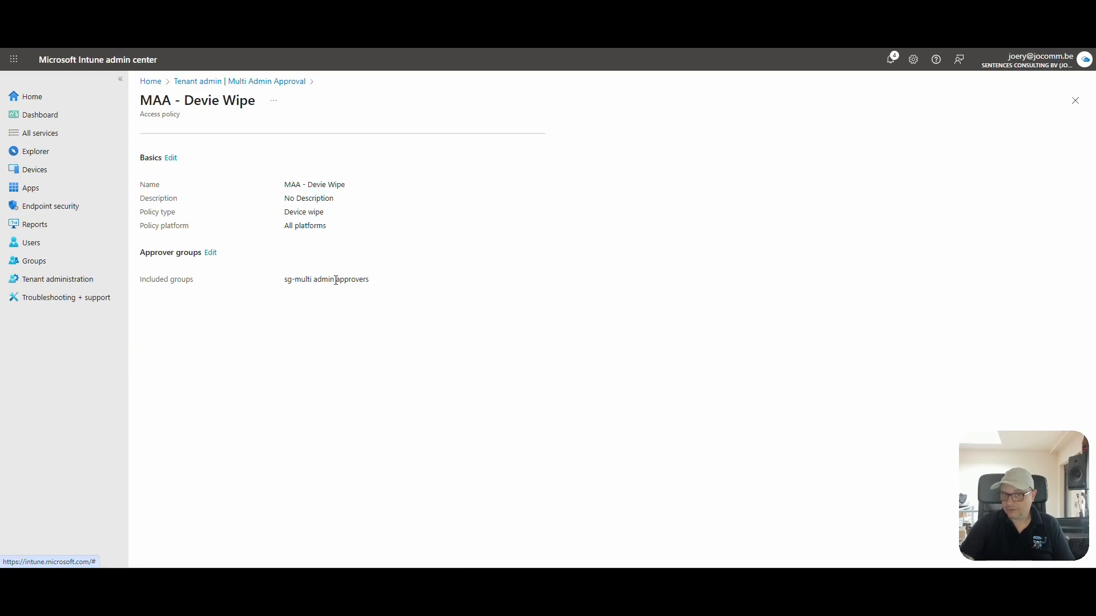
{"action": "left_click", "coordinate": [169, 159]}
{"action": "left_click", "coordinate": [331, 168]}
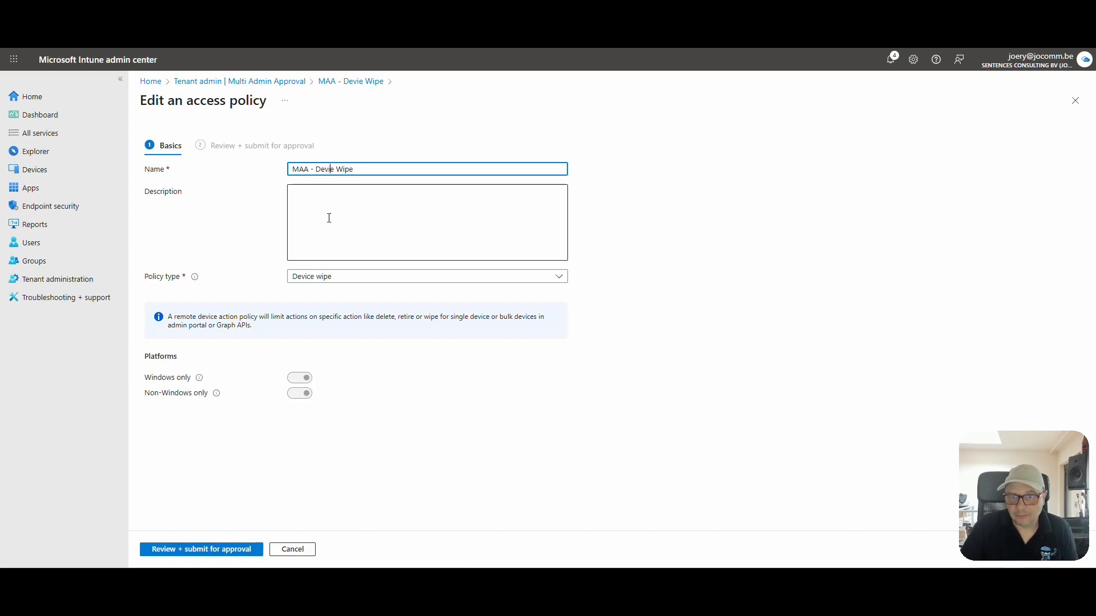
{"action": "type", "text": "c"}
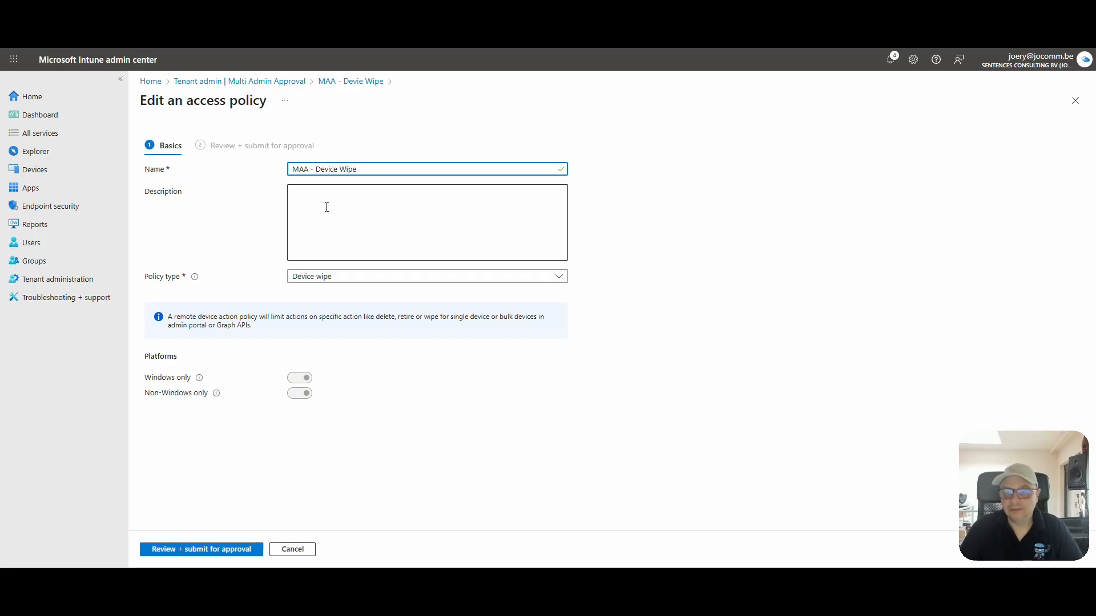
Step: Try to submit the access policy rename for approval with the business justification "made a typo" and dismiss the notifications
{"action": "left_click", "coordinate": [191, 549]}
{"action": "left_click", "coordinate": [191, 511]}
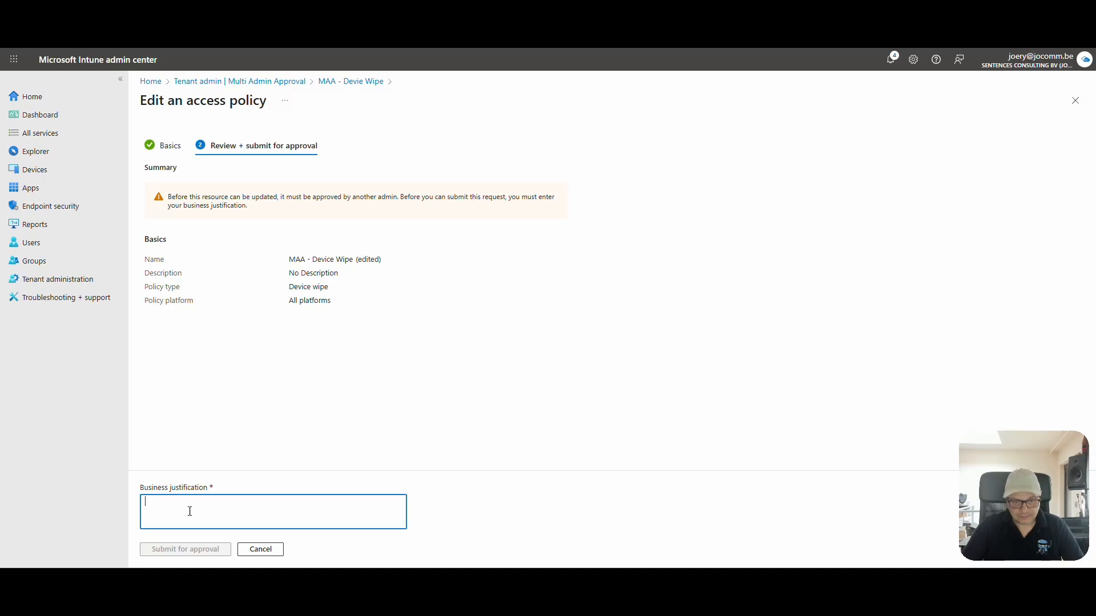
{"action": "type", "text": "made a typo"}
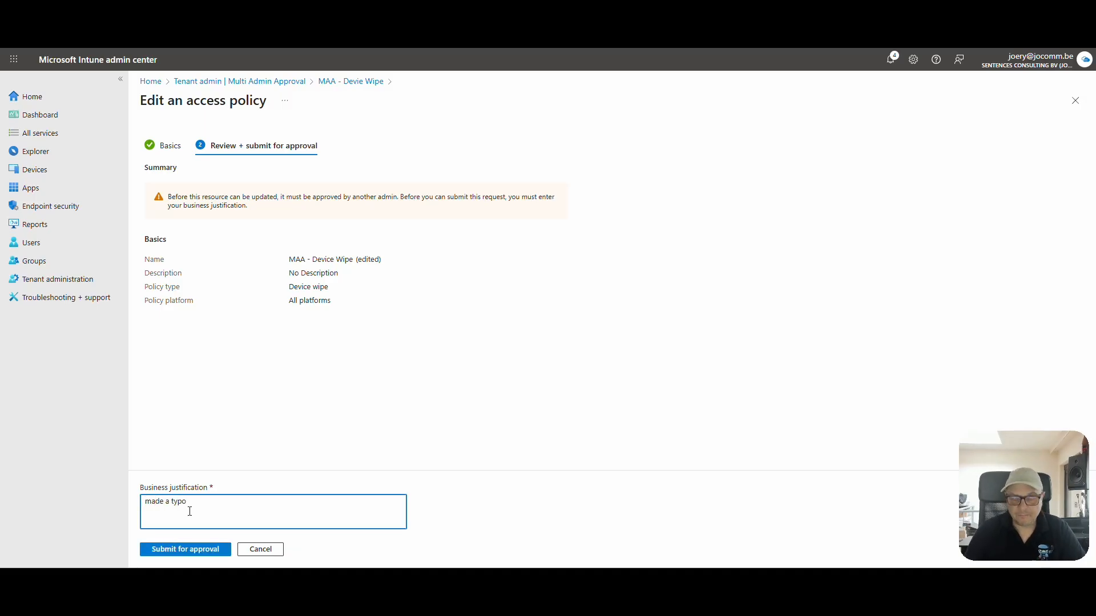
{"action": "left_click", "coordinate": [189, 551]}
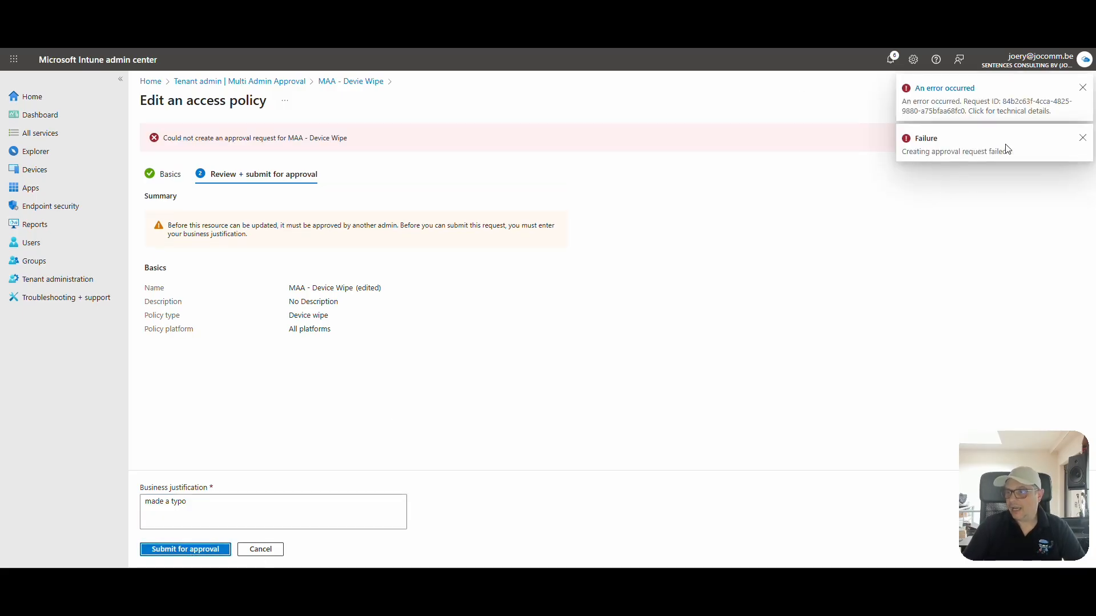
{"action": "left_click", "coordinate": [1083, 89]}
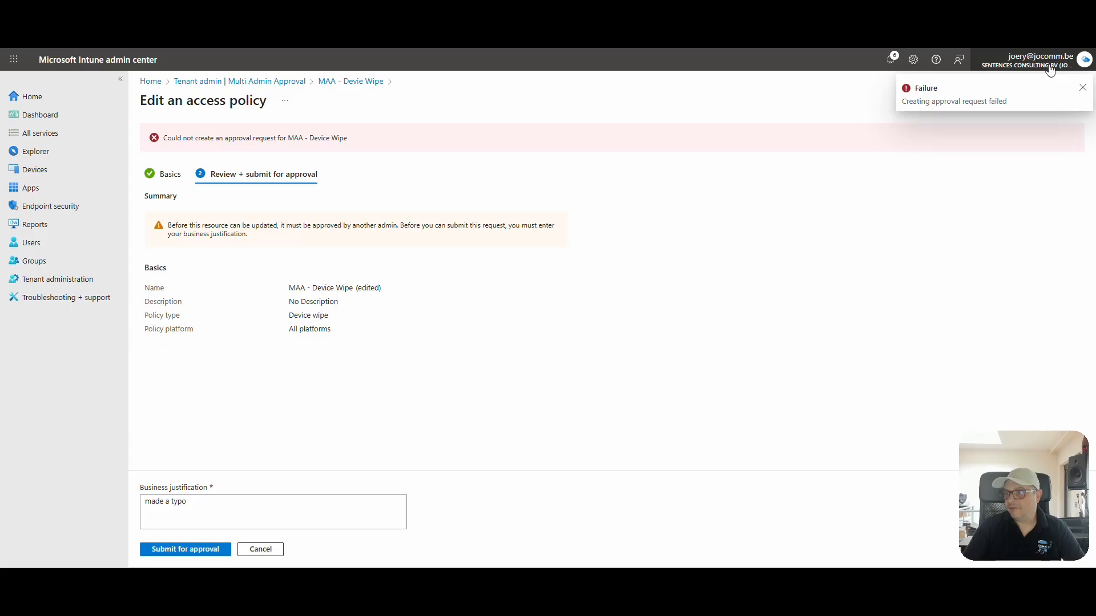
{"action": "left_click", "coordinate": [1083, 90]}
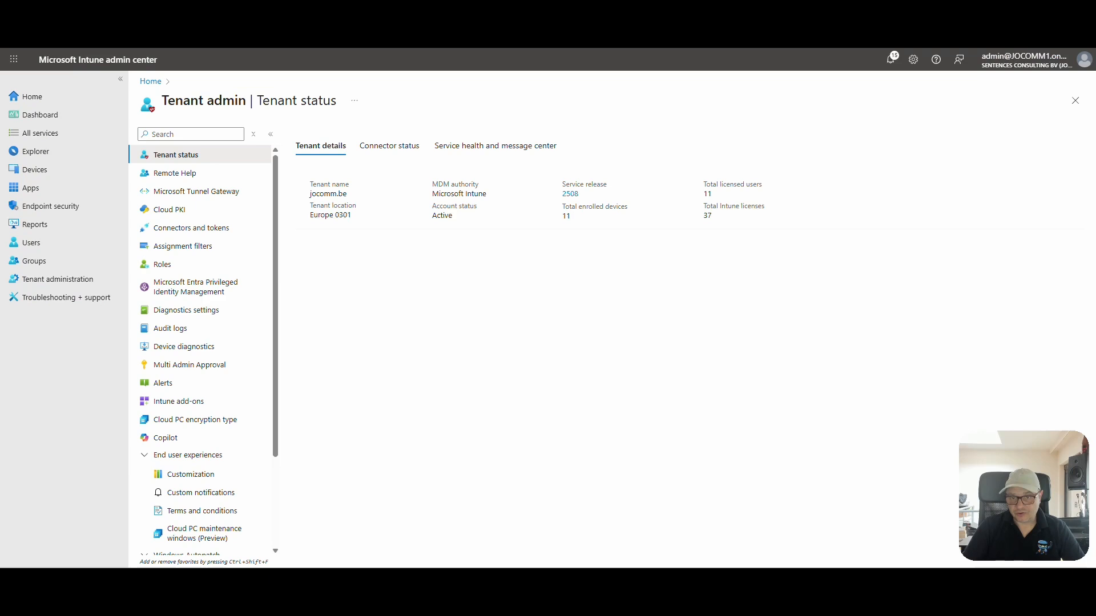
Step: In the requester's Intune window, edit the basics of the device wipe access policy and correct its name to "MAA - Device Wipe"
{"action": "left_click", "coordinate": [66, 285]}
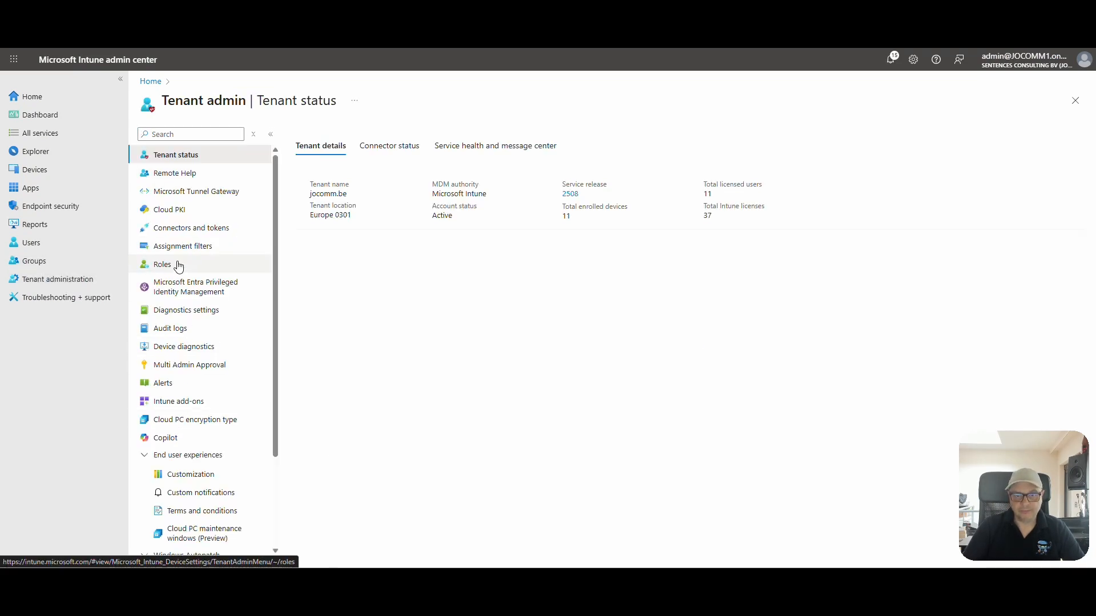
{"action": "left_click", "coordinate": [189, 365]}
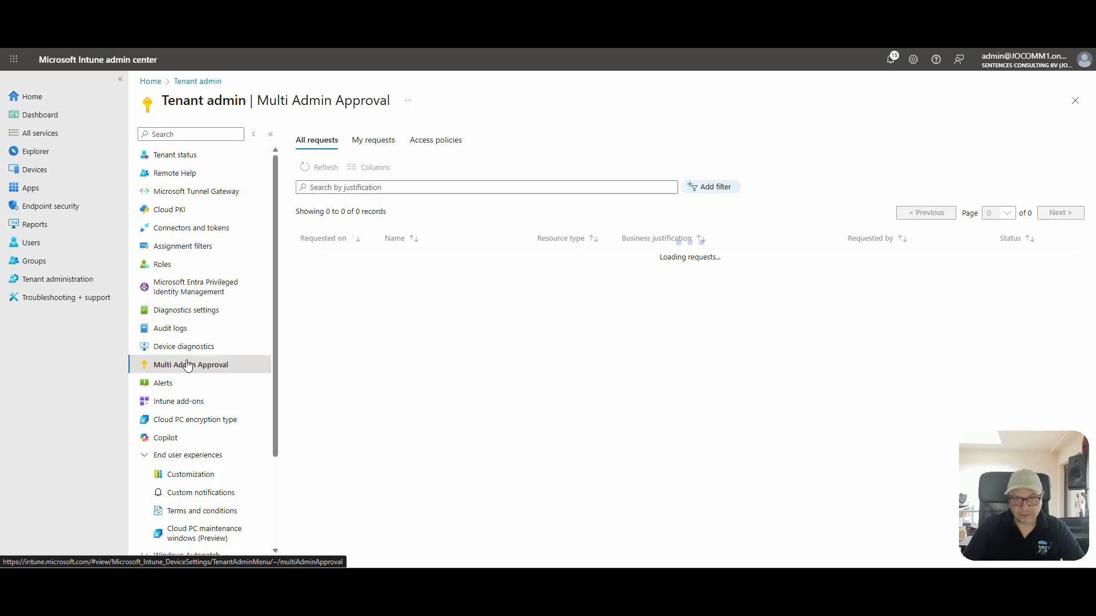
{"action": "left_click", "coordinate": [436, 140]}
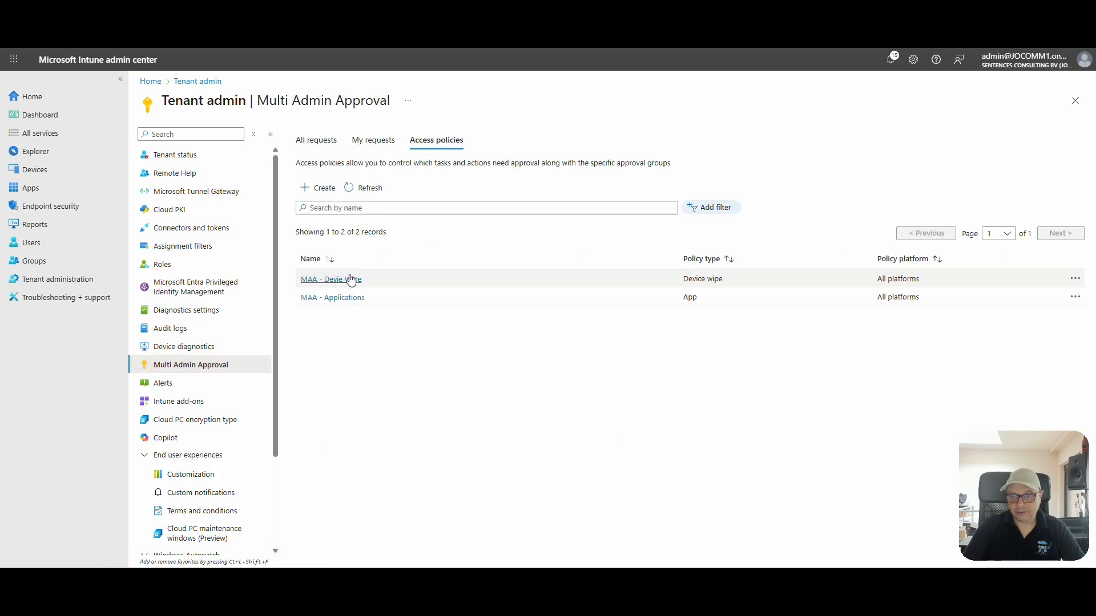
{"action": "left_click", "coordinate": [337, 280]}
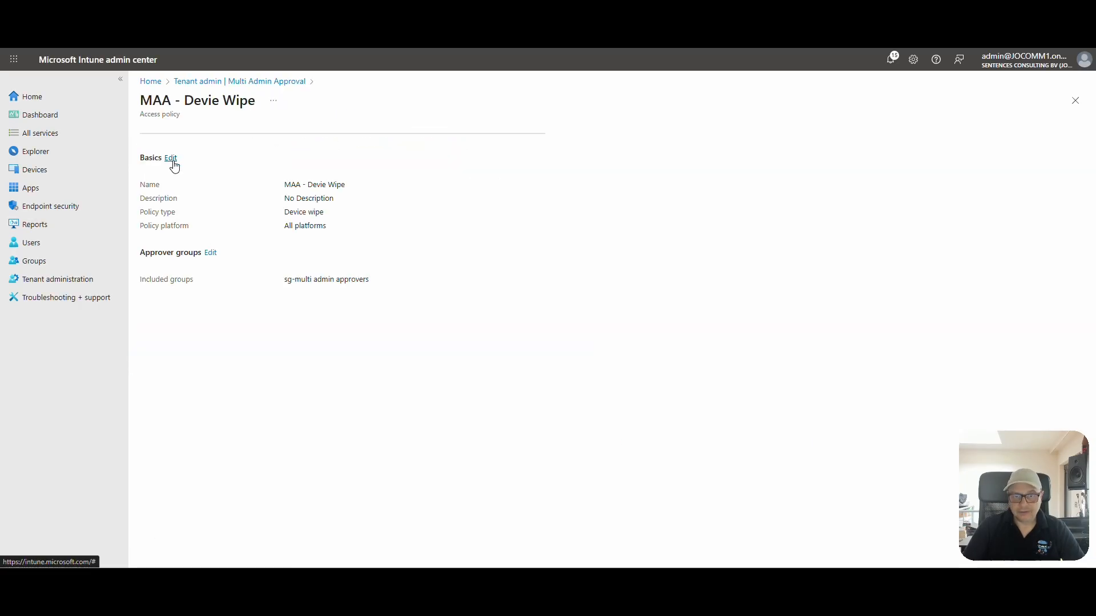
{"action": "left_click", "coordinate": [171, 158]}
{"action": "left_click", "coordinate": [331, 169]}
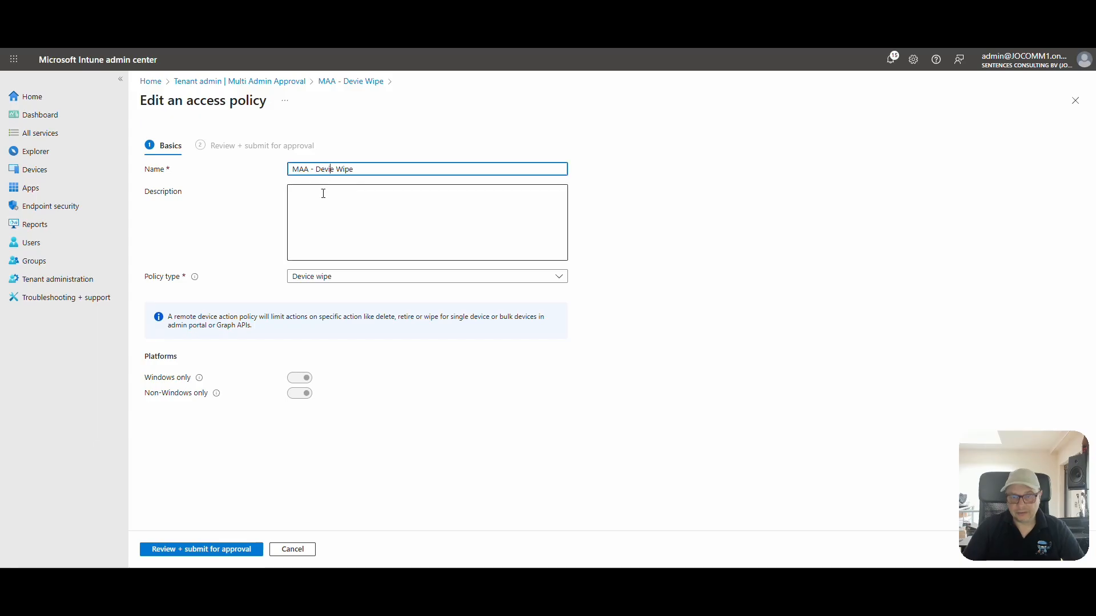
{"action": "type", "text": "c"}
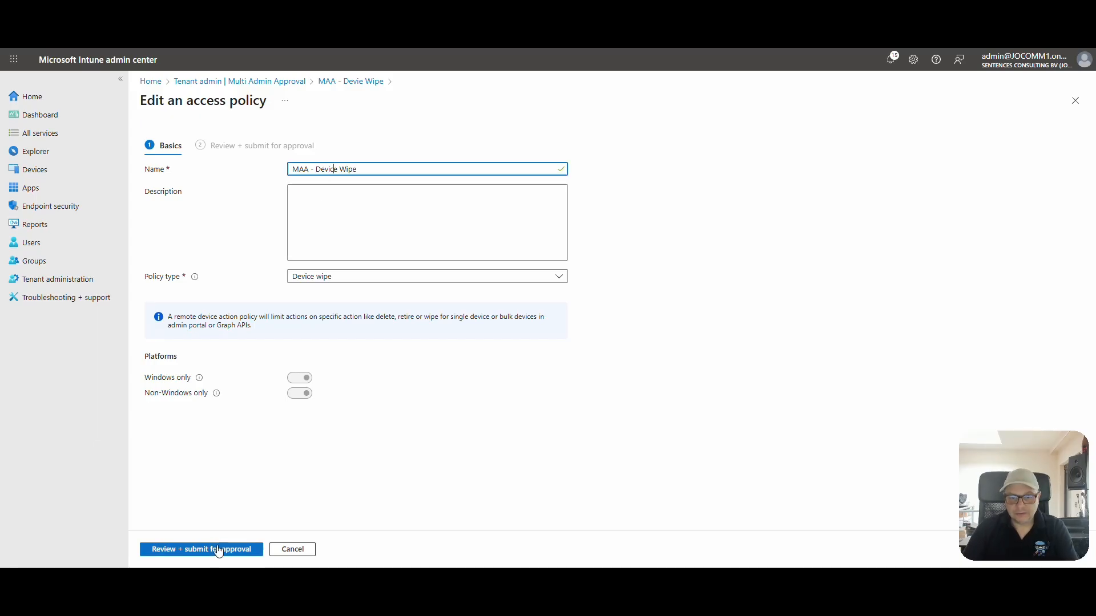
Step: Try to submit the policy rename as the requester with the business justification "typo" and close the policy editor
{"action": "left_click", "coordinate": [198, 550]}
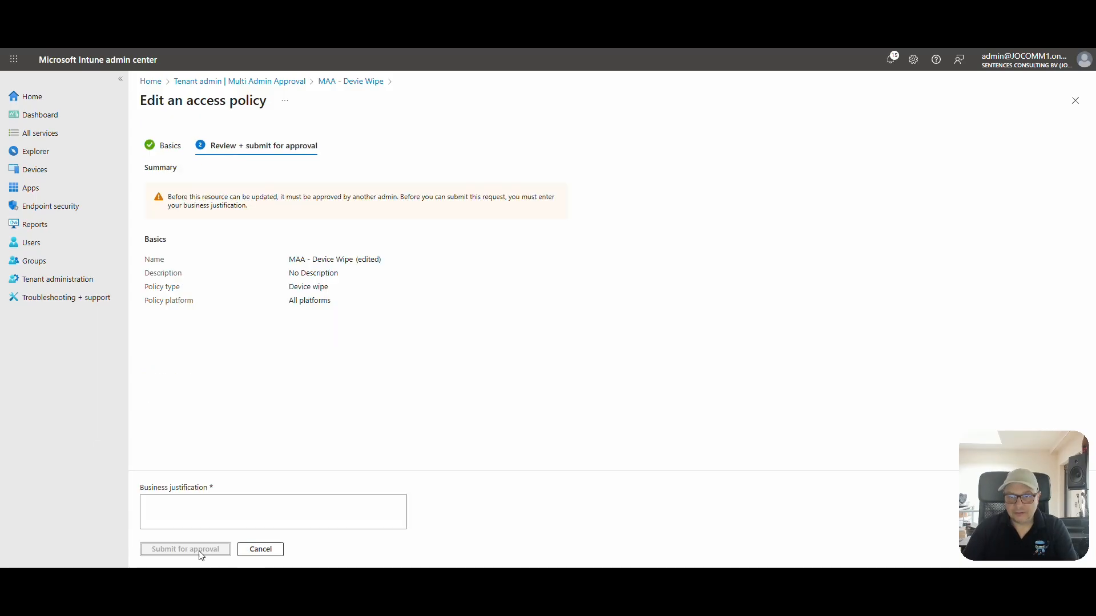
{"action": "left_click", "coordinate": [180, 502]}
{"action": "type", "text": "typo"}
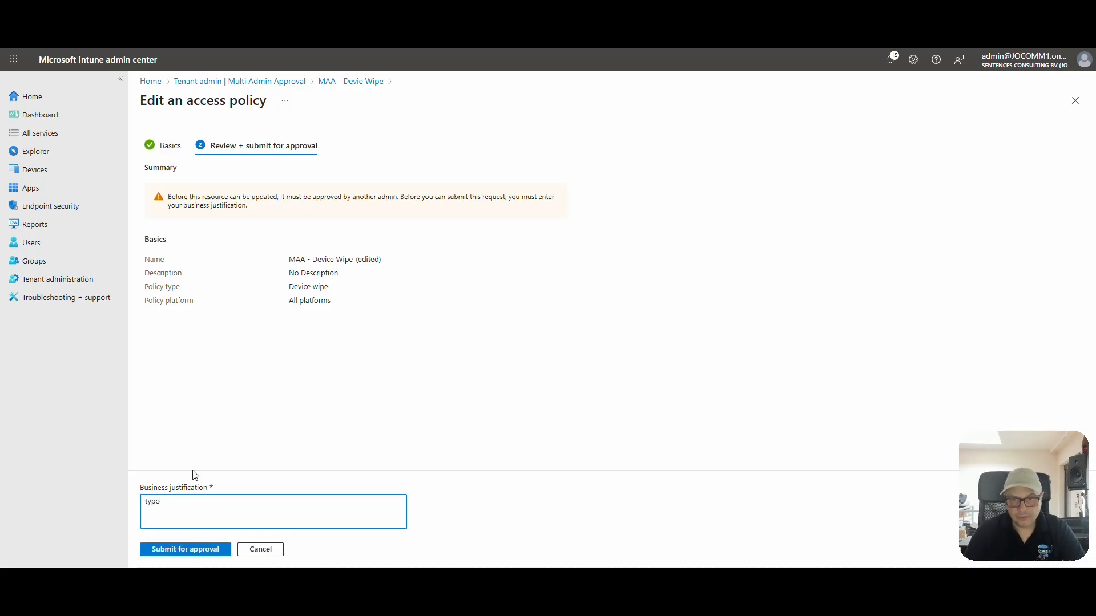
{"action": "left_click", "coordinate": [196, 550]}
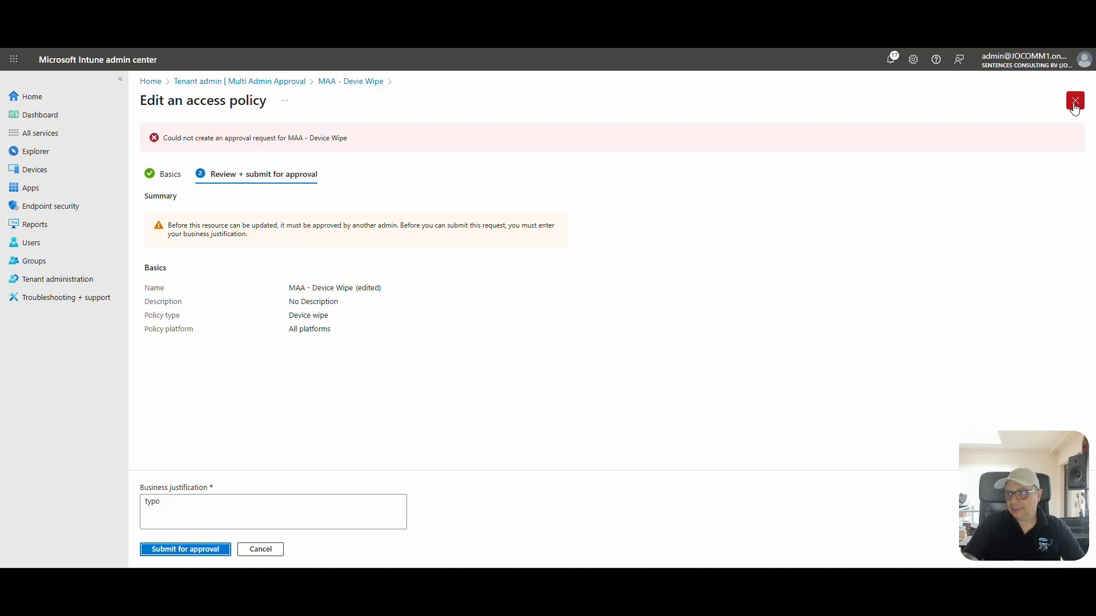
{"action": "left_click", "coordinate": [1075, 101]}
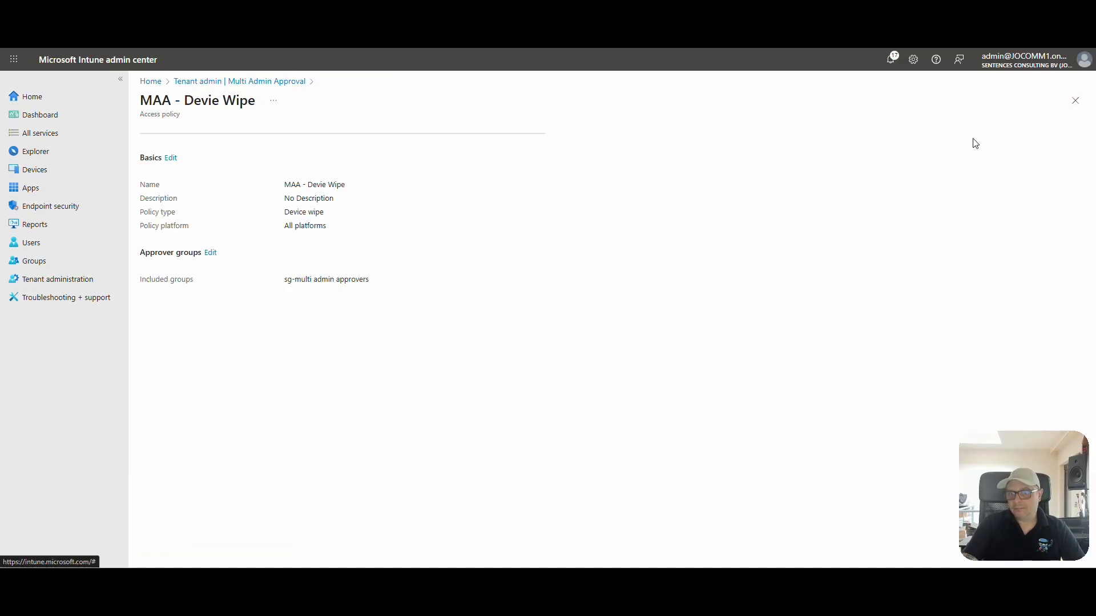